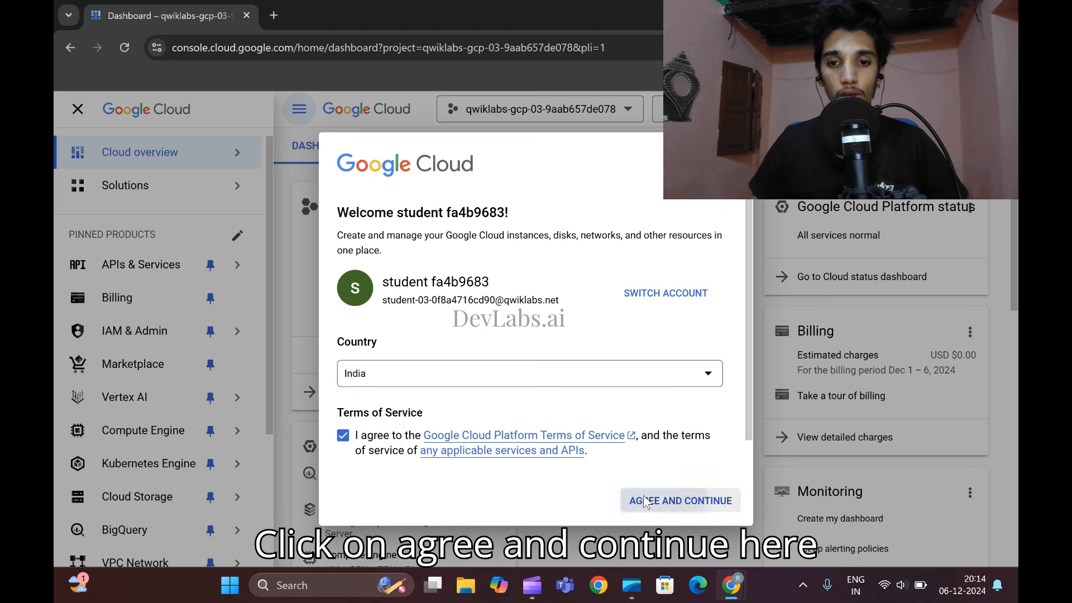
- Accept the Google Cloud terms of service with India as the country and return to the lab instructions
left_click(636, 499)
mouse_move(725, 578)
left_click(627, 515)
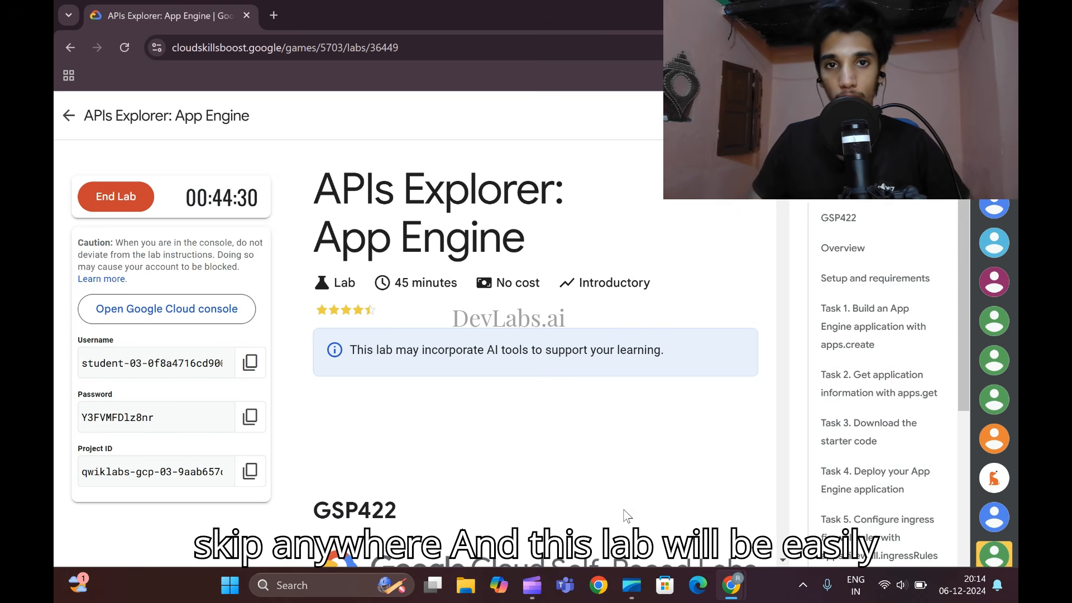
- Copy the `gcloud auth list` command from the lab's Setup and requirements section, just above Task 1
left_click(867, 332)
scroll(620, 393, "down", 2)
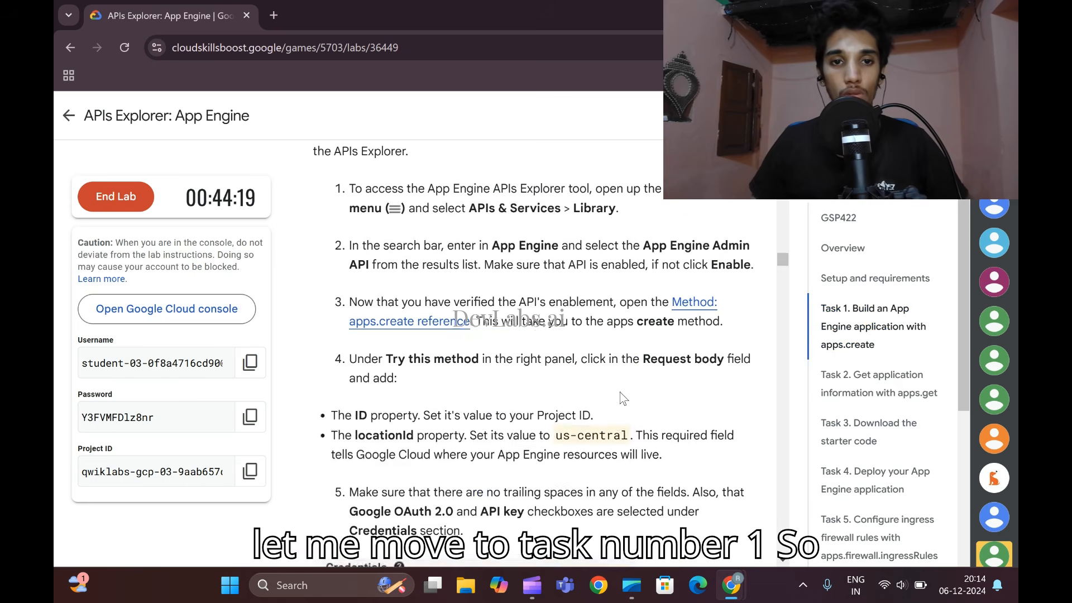
scroll(619, 393, "up", 6)
scroll(620, 393, "up", 12)
scroll(619, 390, "down", 4)
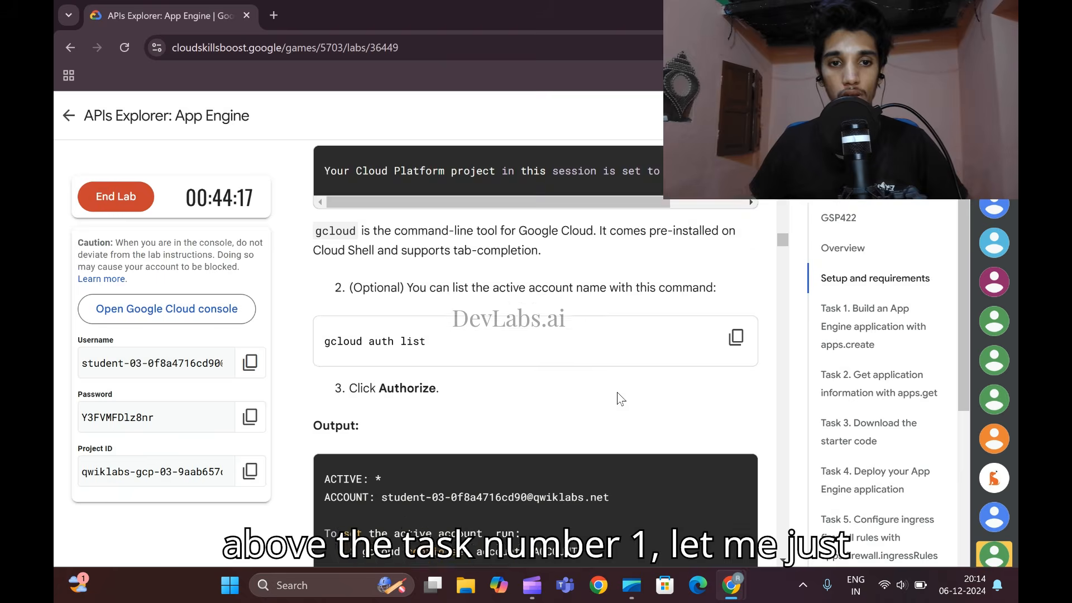
scroll(617, 391, "up", 1)
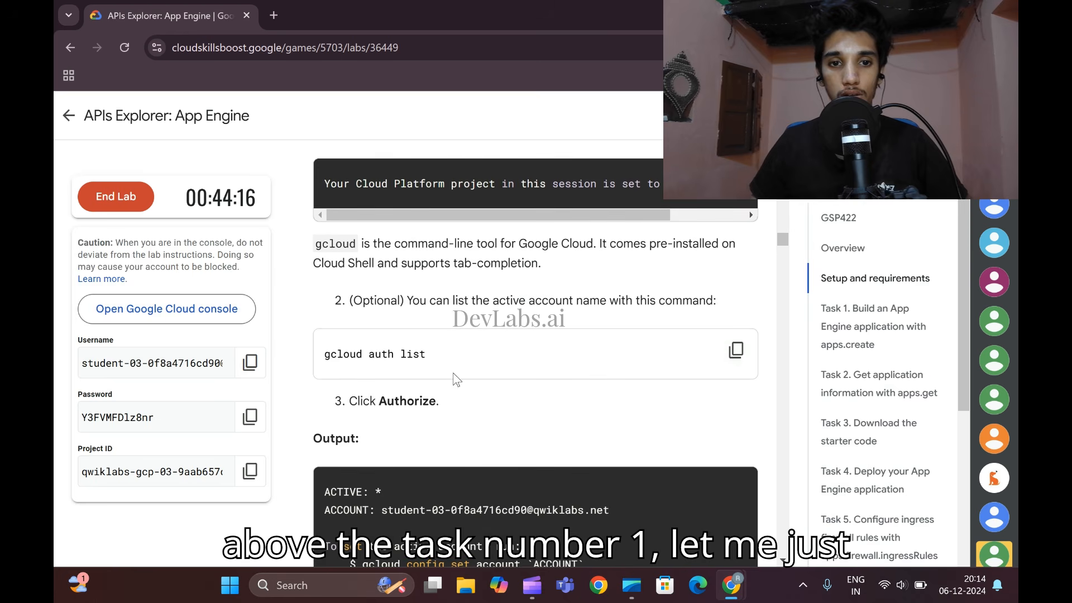
left_click(736, 350)
- Start Cloud Shell in the Google Cloud console, accept its introduction and close the navigation menu
mouse_move(731, 585)
left_click(823, 491)
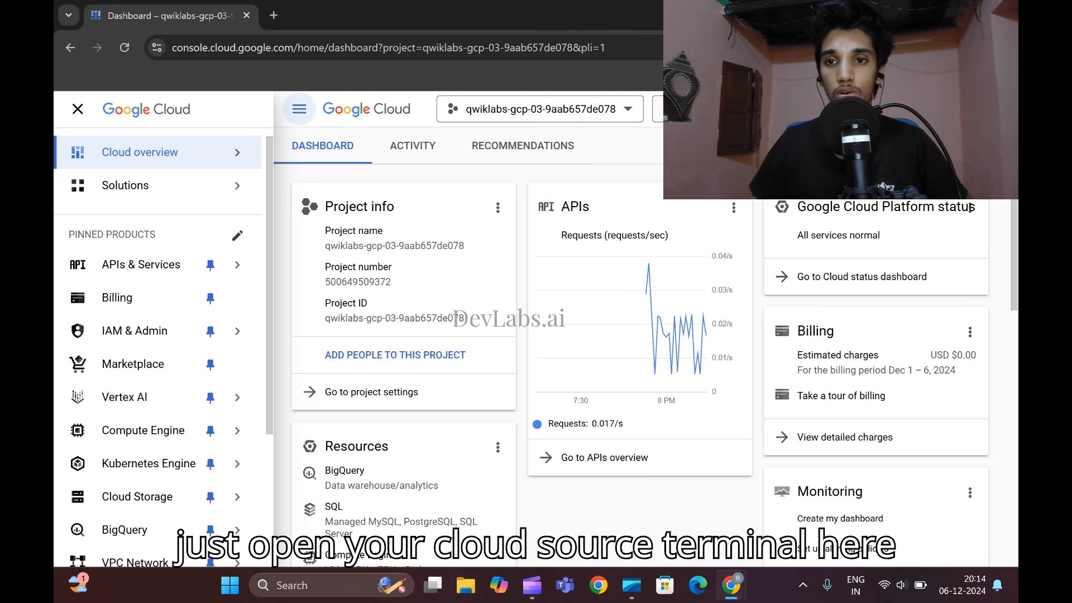
left_click(873, 109)
left_click_drag(637, 359, 613, 140)
left_click(78, 108)
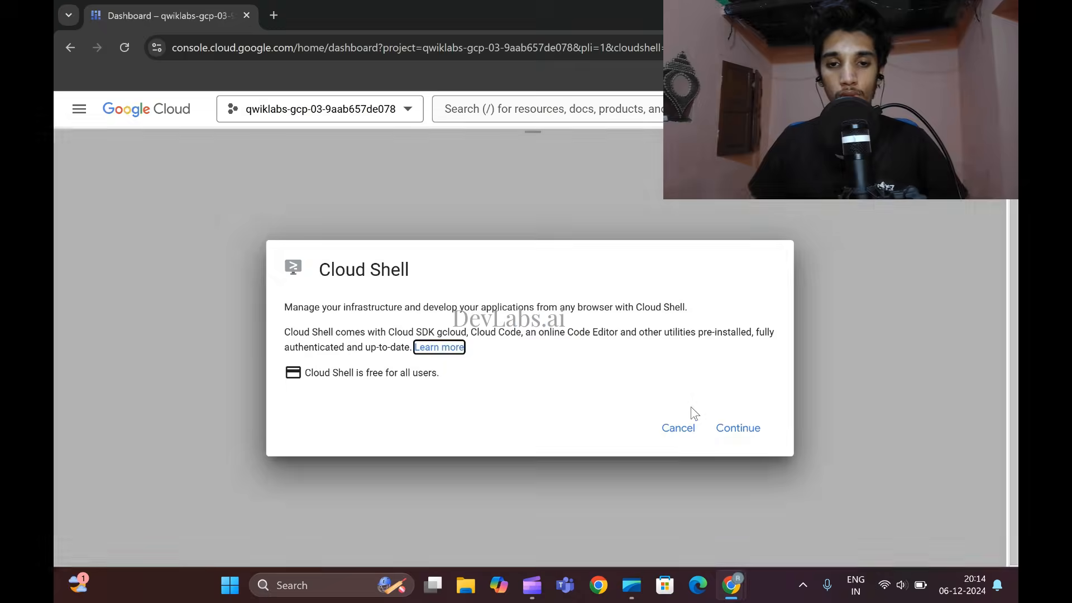
left_click(749, 433)
- Go back to the lab instructions and copy the `gcloud auth list` command again
mouse_move(731, 585)
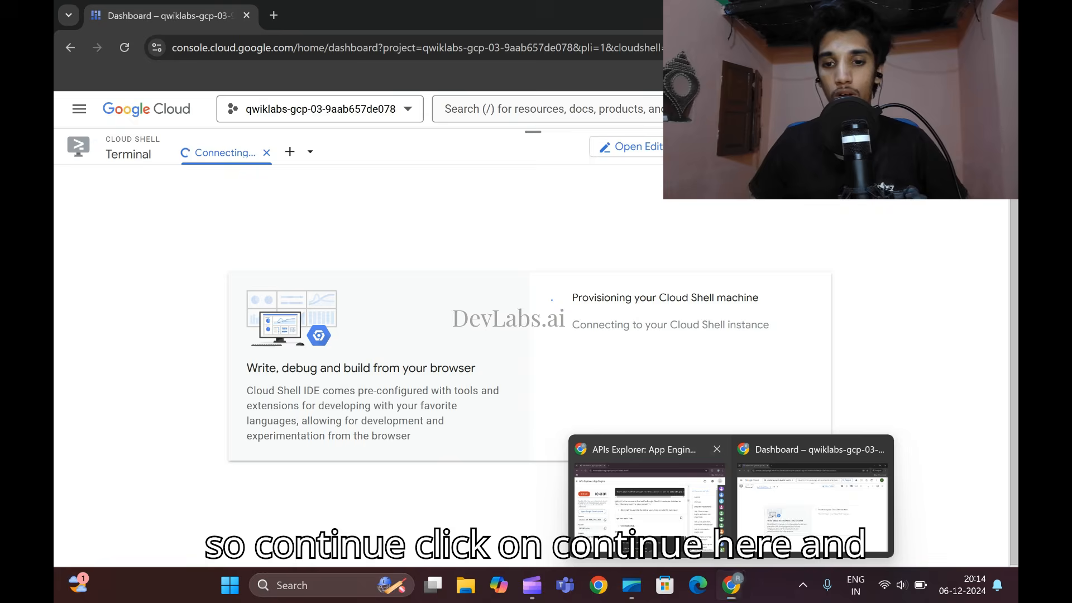
left_click(673, 501)
scroll(674, 501, "up", 1)
scroll(673, 501, "down", 2)
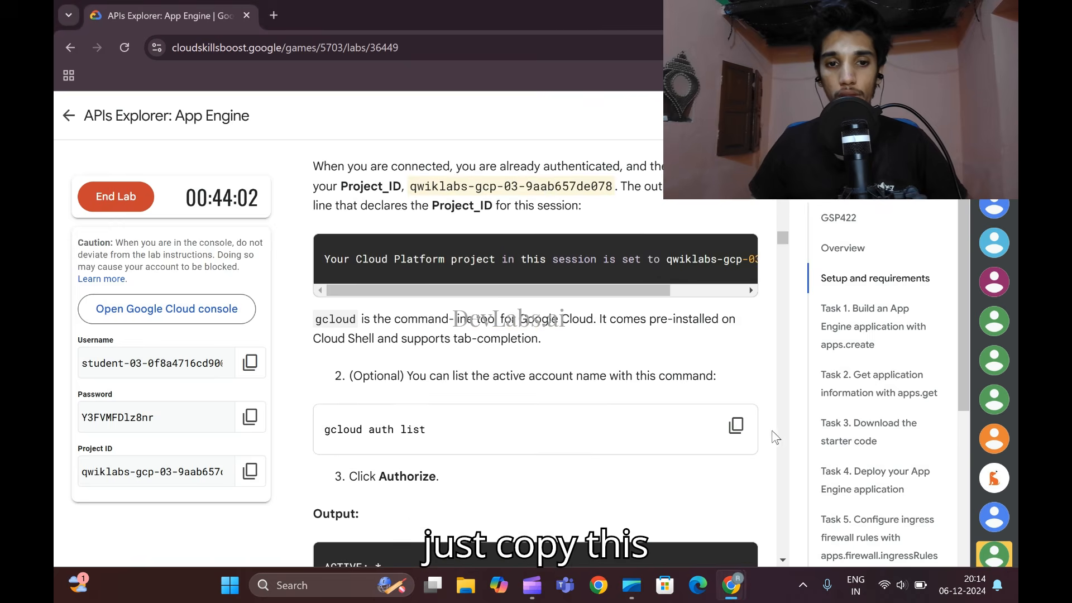
left_click(735, 425)
- Run `gcloud auth list` in the Cloud Shell terminal and authorize Cloud Shell to use the account credentials
mouse_move(748, 589)
left_click(807, 503)
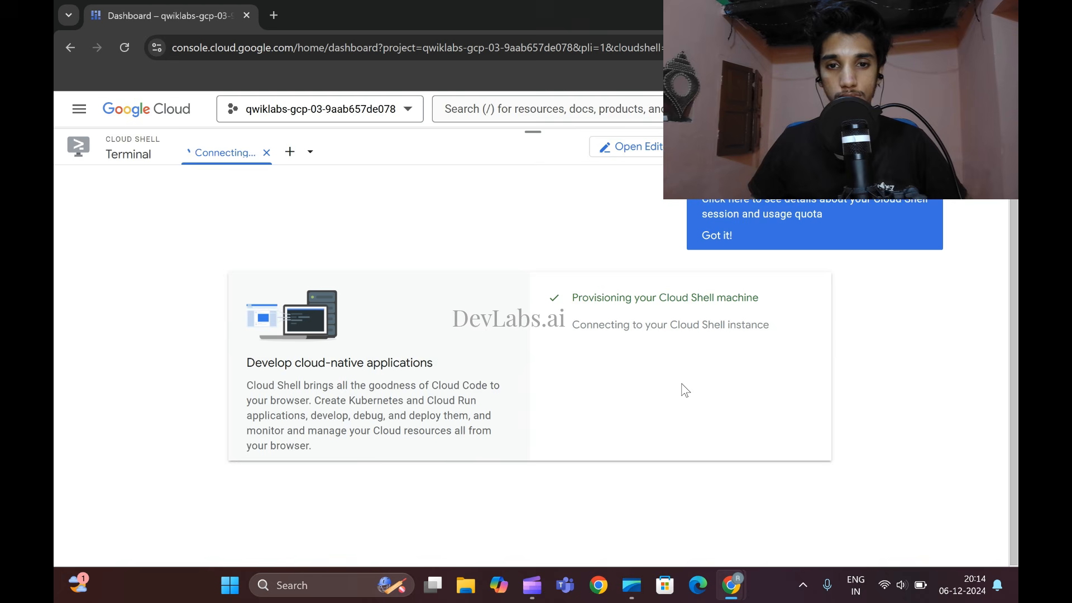
left_click(704, 237)
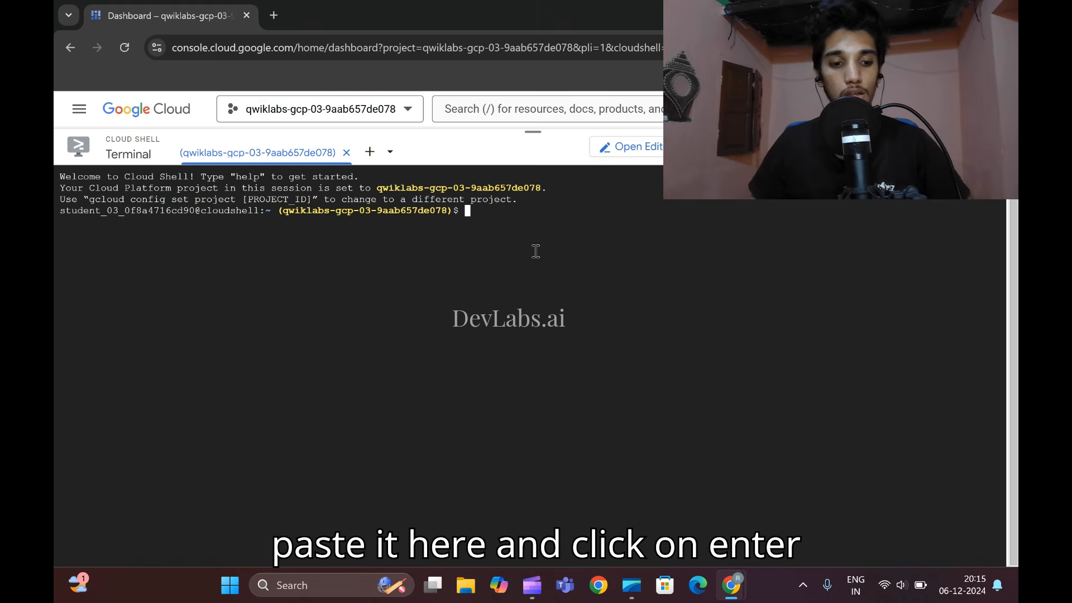
key("ctrl+v")
key("Return")
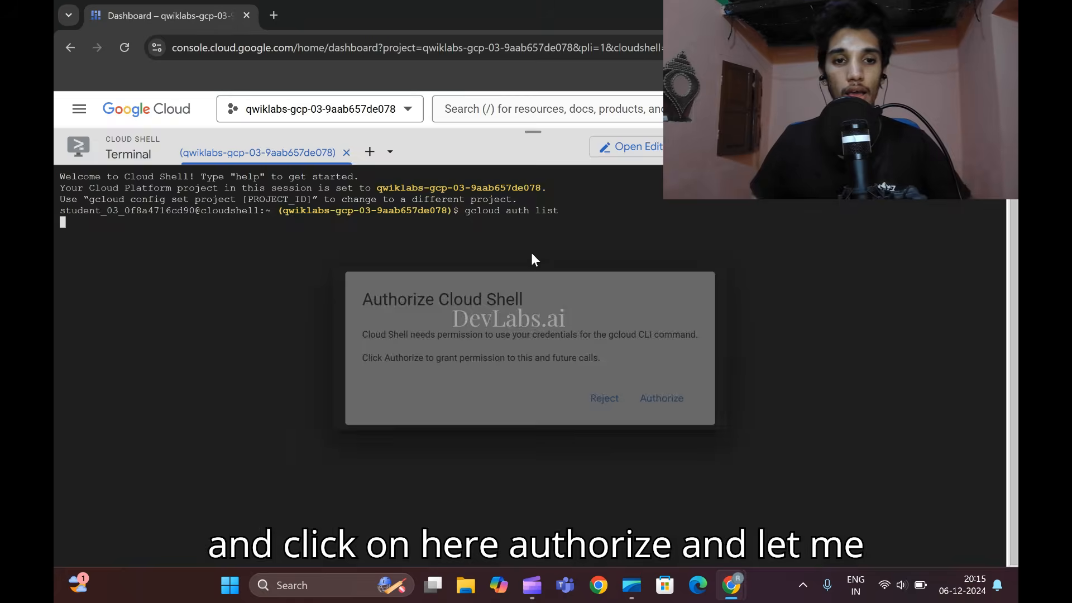
left_click(664, 398)
- Copy the `gcloud config list project` command from the lab instructions and run it in Cloud Shell
mouse_move(731, 584)
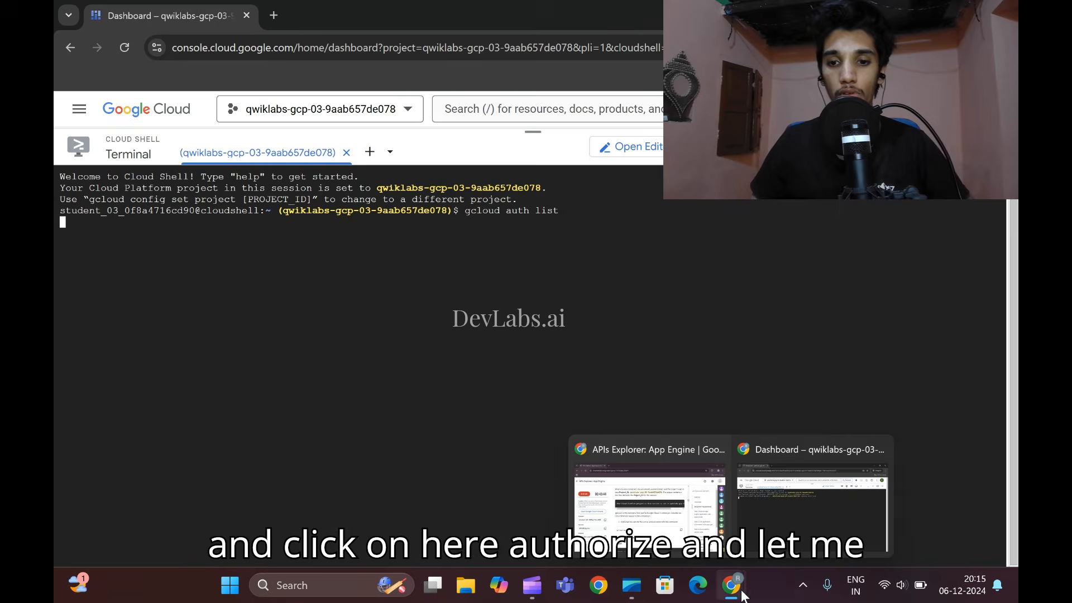
left_click(642, 497)
scroll(610, 420, "down", 5)
scroll(611, 420, "down", 2)
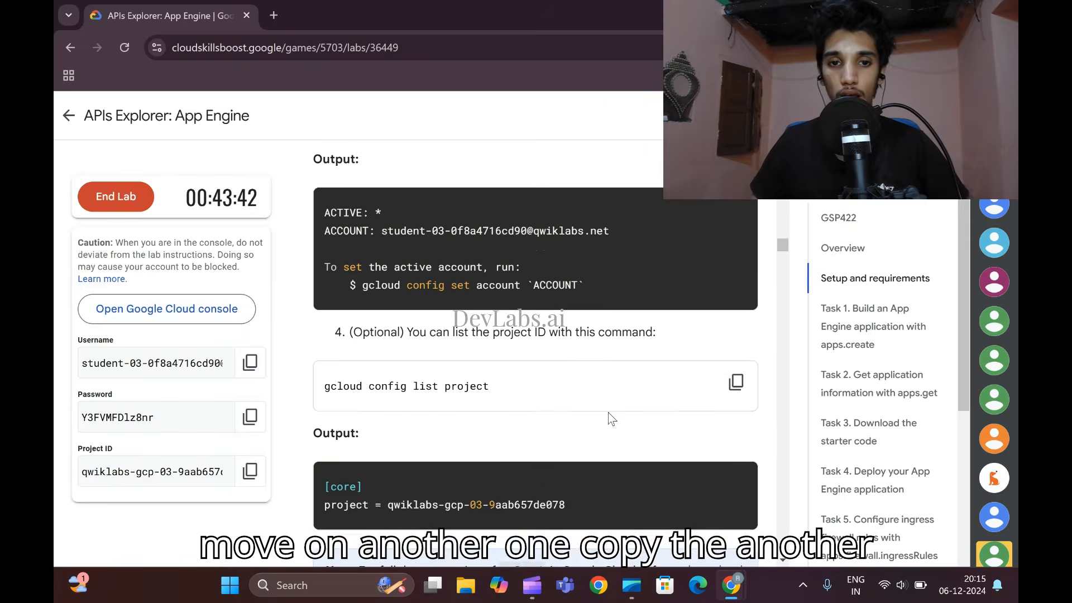
left_click(736, 360)
mouse_move(737, 581)
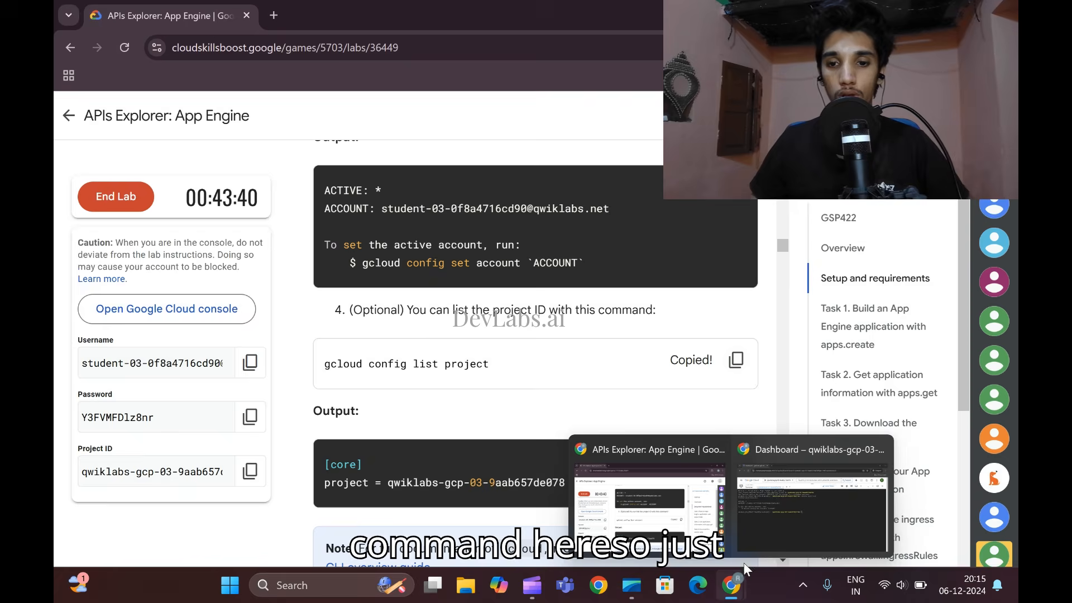
left_click(797, 502)
key("ctrl+v")
key("Return")
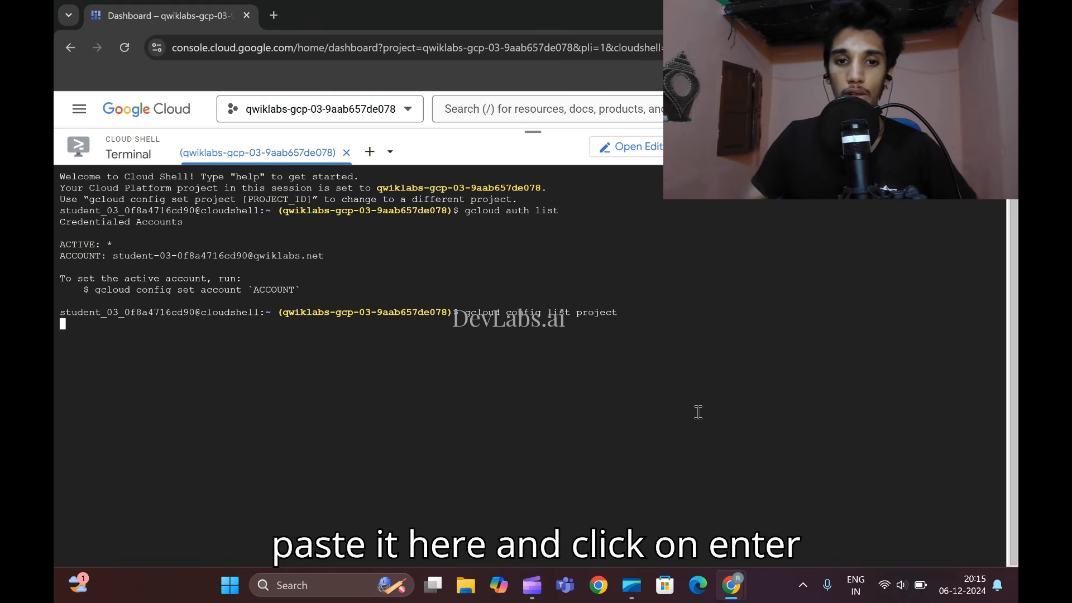
- Copy the API name "App Engine Admin API" from instruction 2 of Task 1 in the lab
left_click(724, 575)
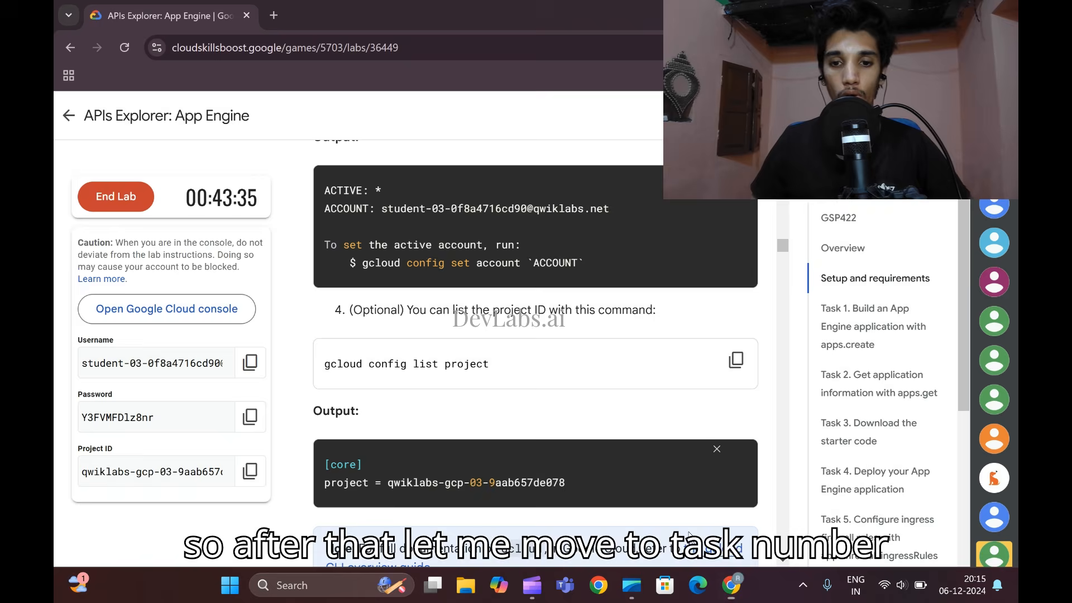
scroll(583, 410, "down", 10)
scroll(583, 411, "up", 1)
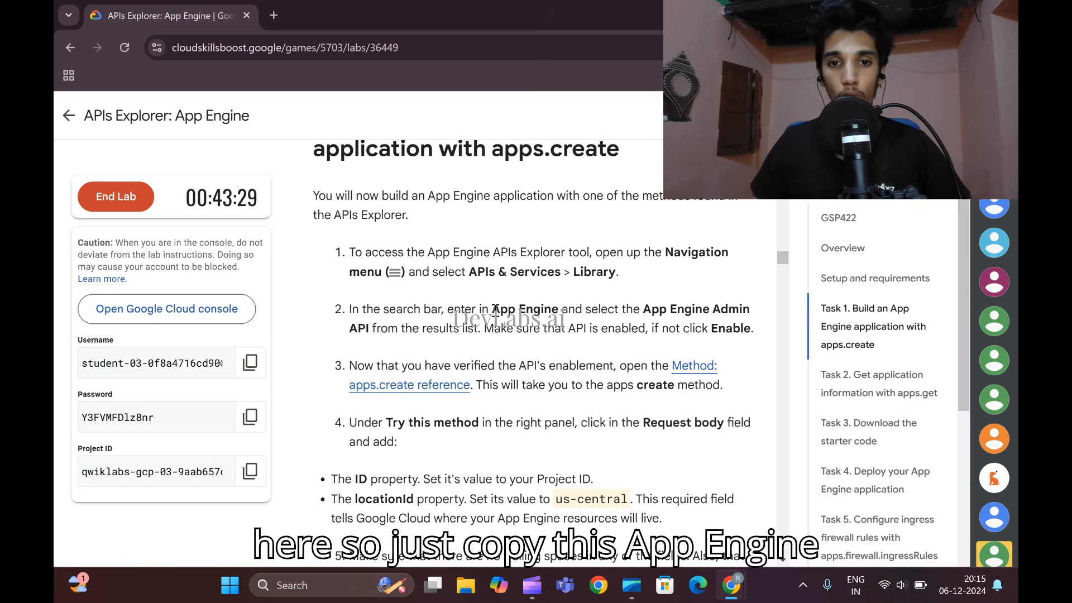
left_click_drag(644, 310, 374, 329)
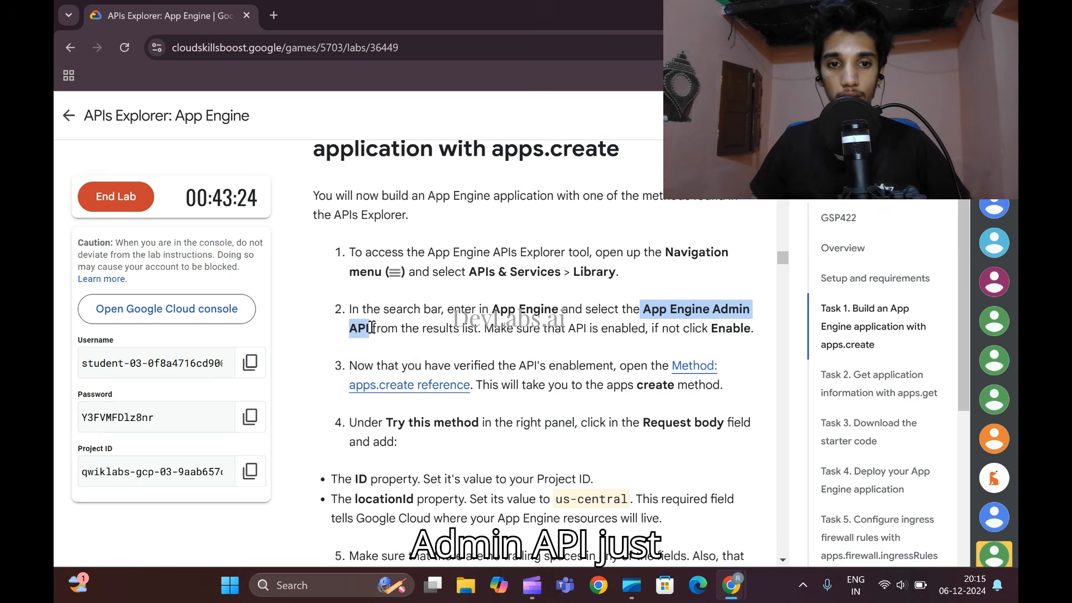
- Open the API Library in the Google Cloud console and shrink the Cloud Shell pane to make room
mouse_move(732, 583)
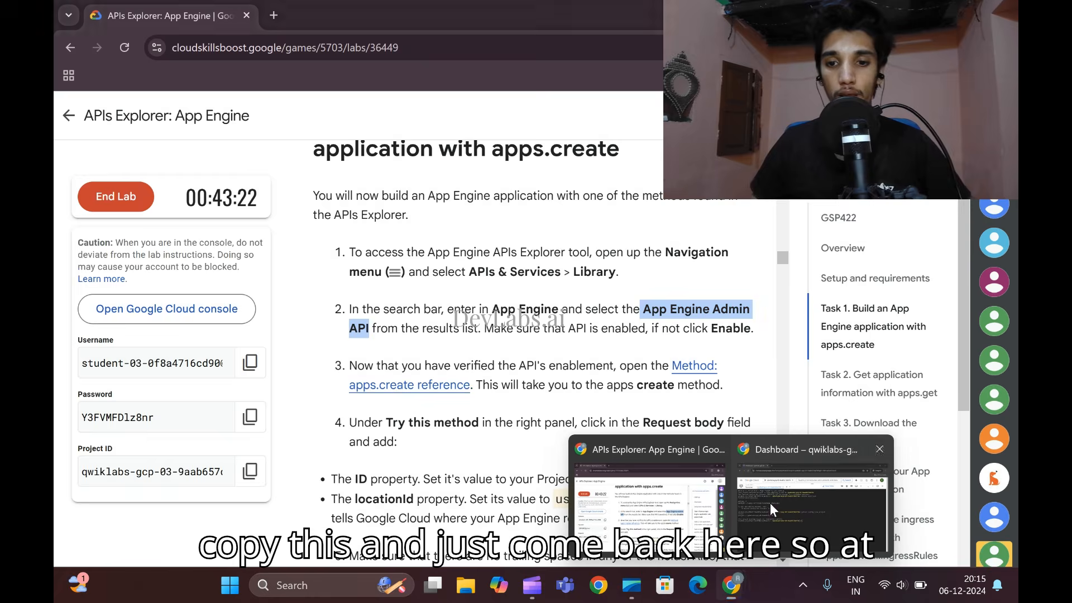
left_click(769, 505)
left_click_drag(517, 132, 533, 443)
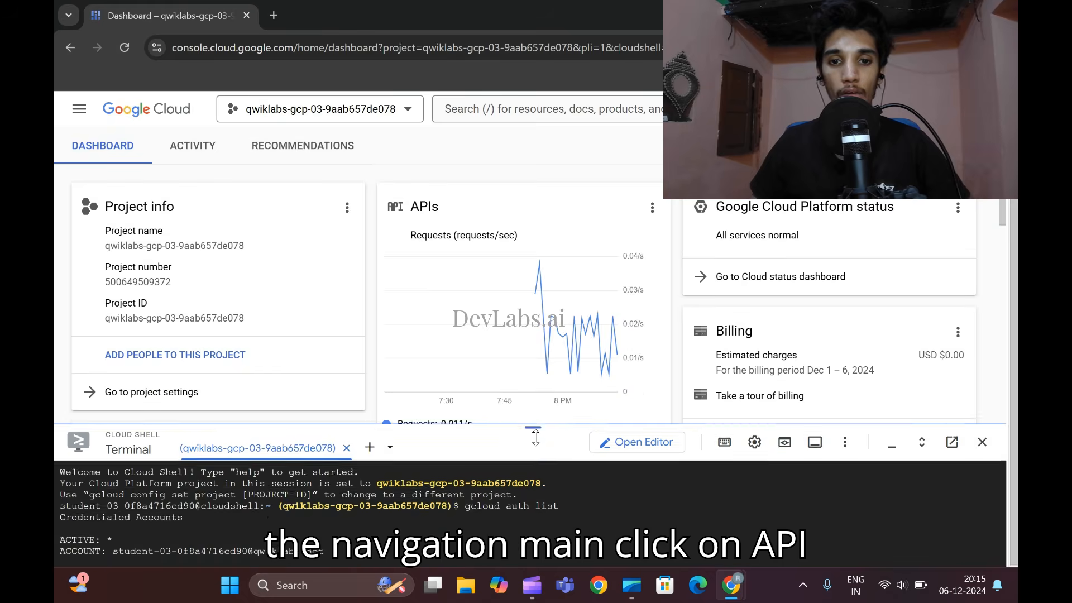
left_click(79, 110)
mouse_move(161, 270)
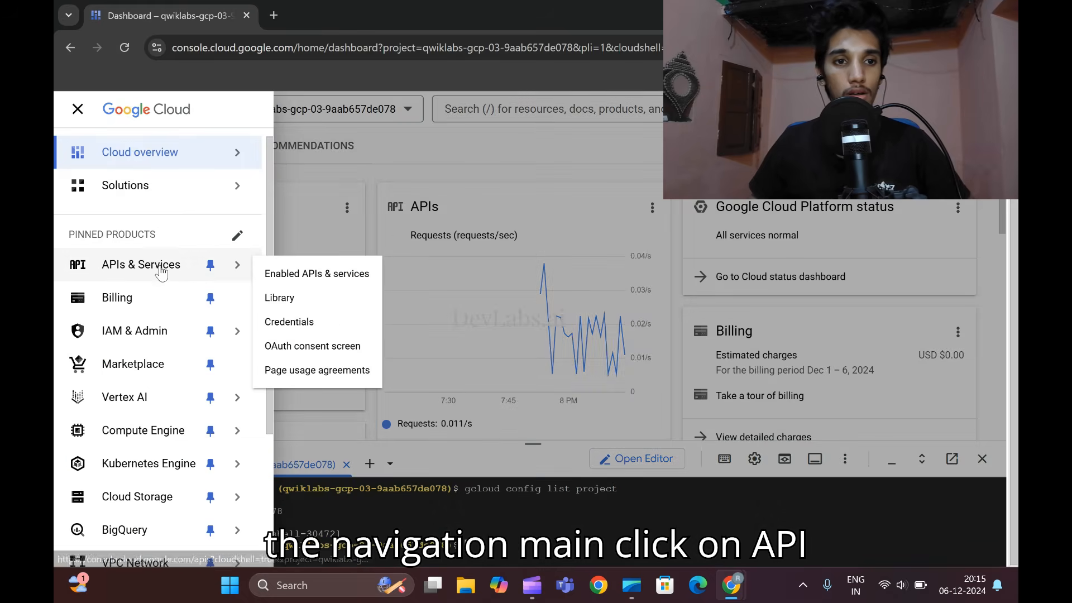
left_click(281, 298)
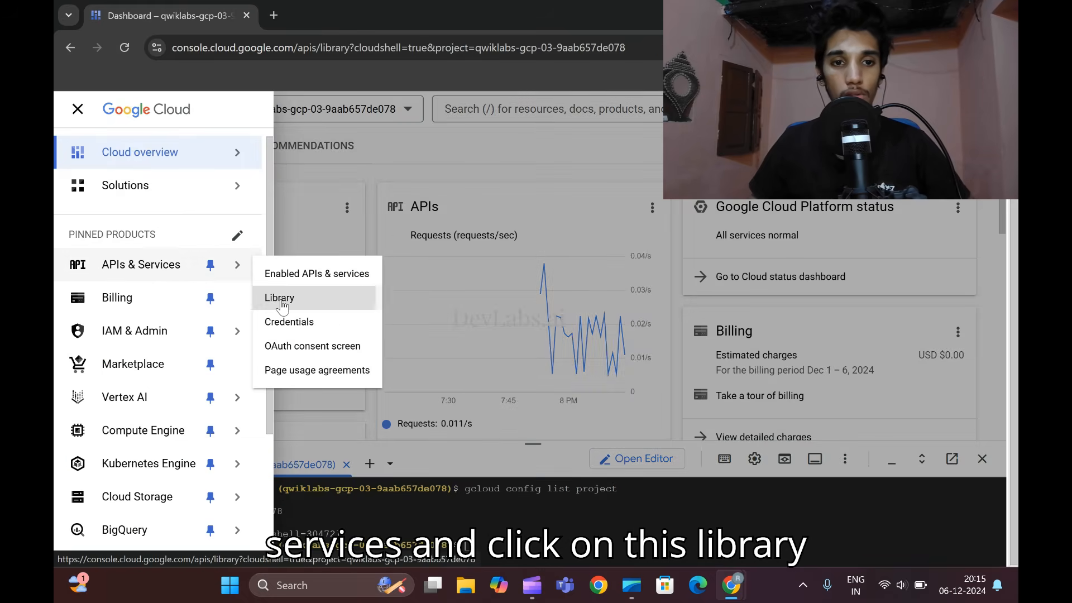
left_click_drag(532, 443, 530, 536)
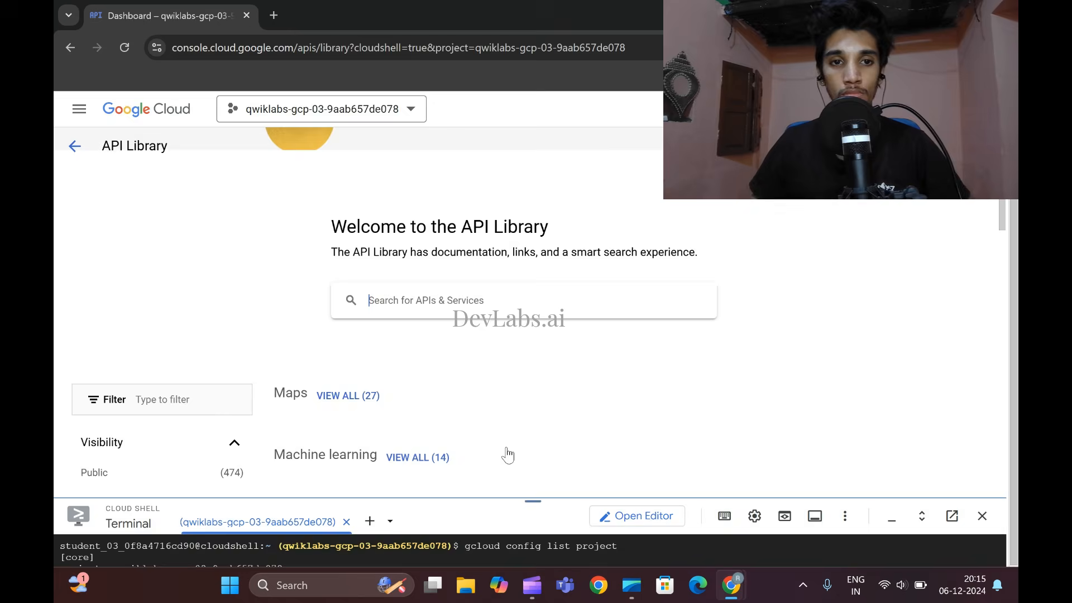
- Search the API Library for "App Engine Admin API" and open its product details
key("ctrl+v")
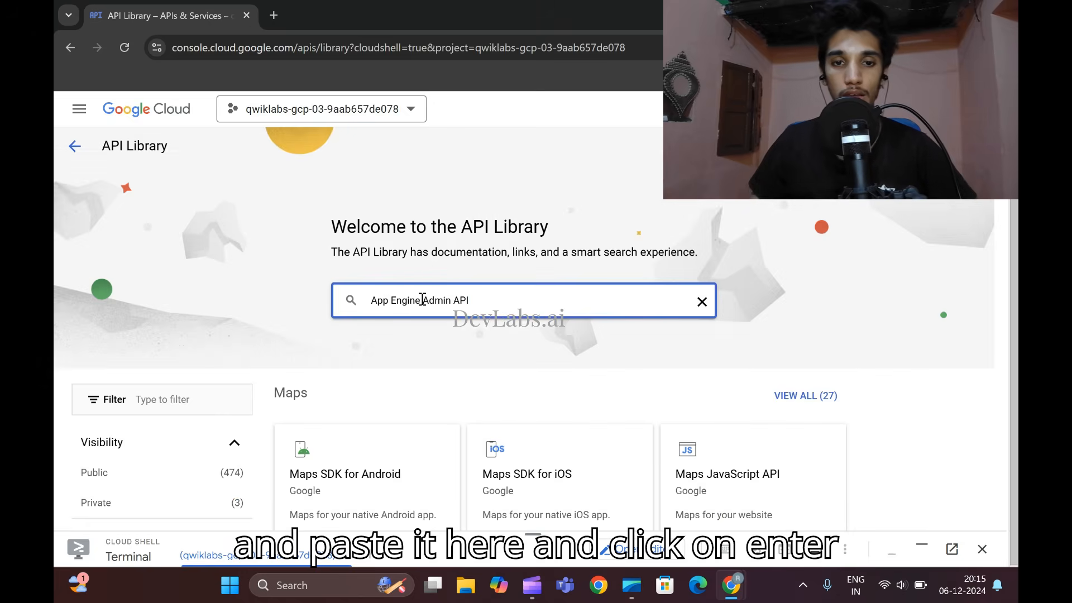
key("Return")
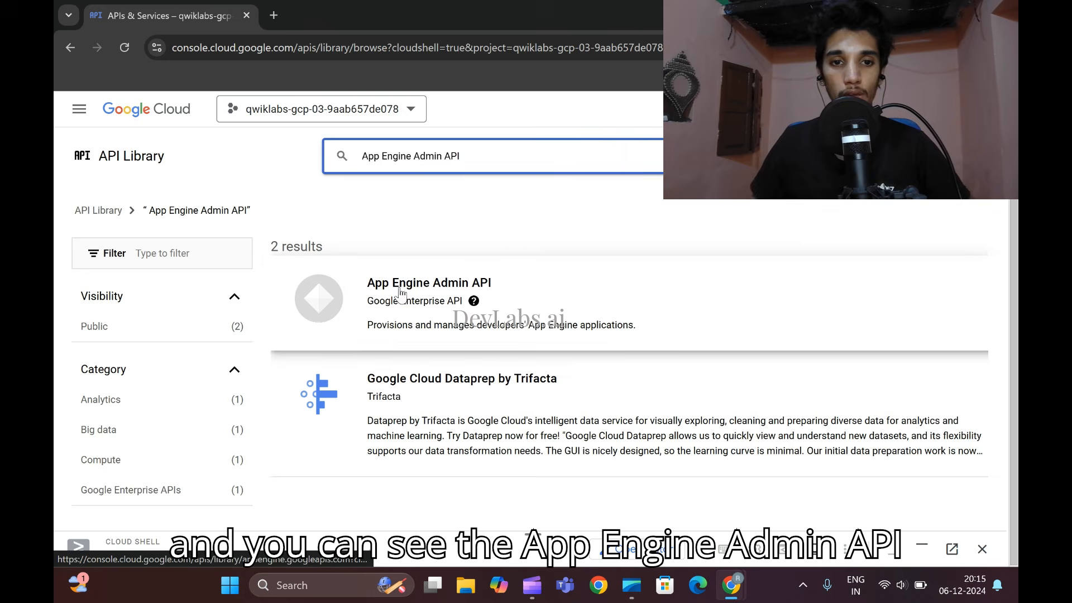
left_click(444, 283)
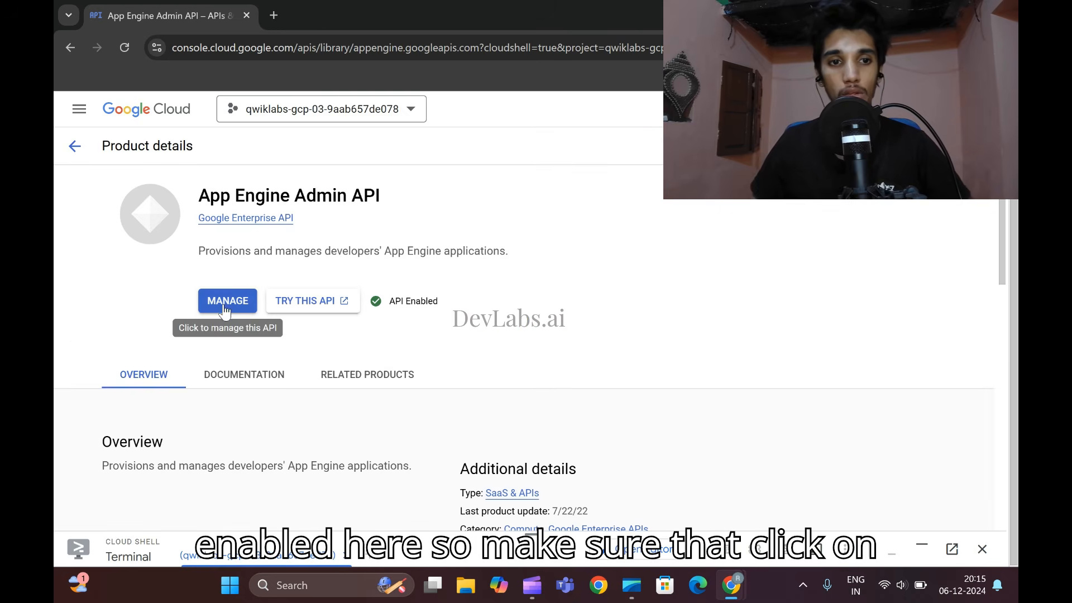
- Disable the App Engine Admin API from its management page and enable it again
left_click(213, 308)
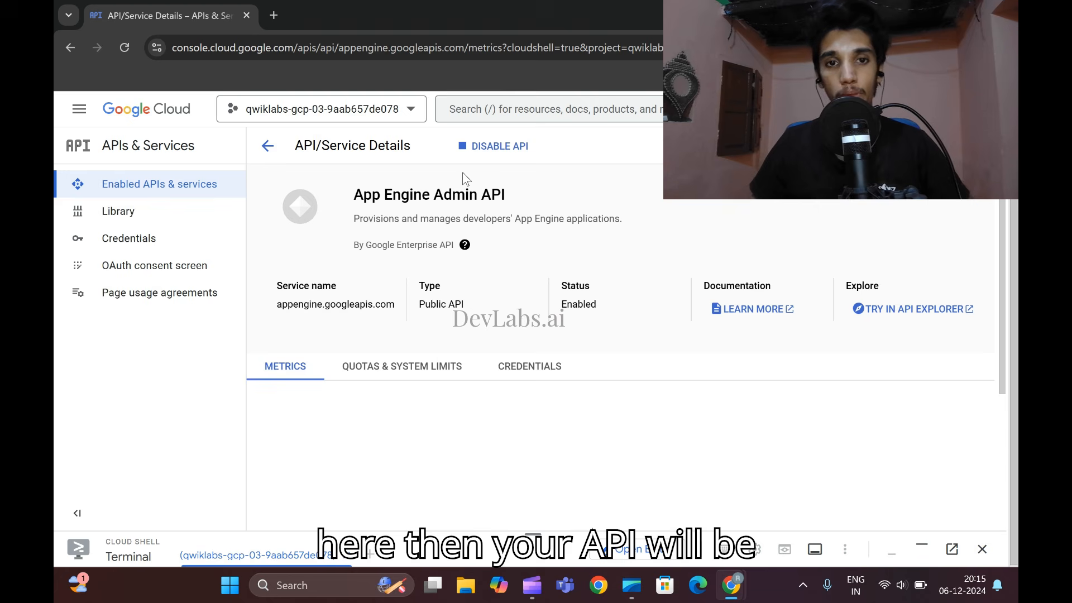
left_click(479, 147)
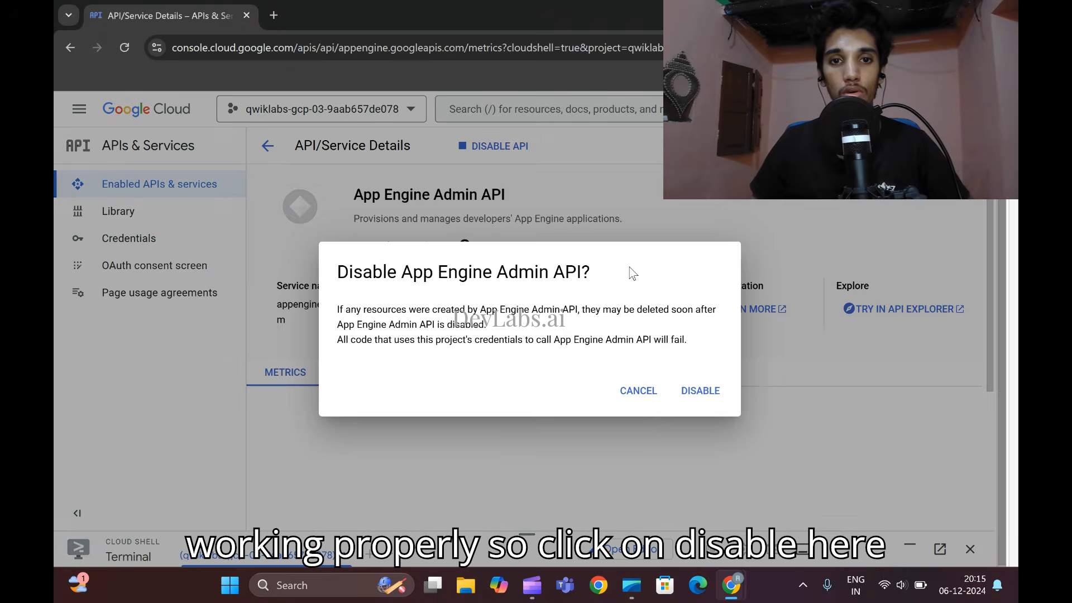
left_click(700, 389)
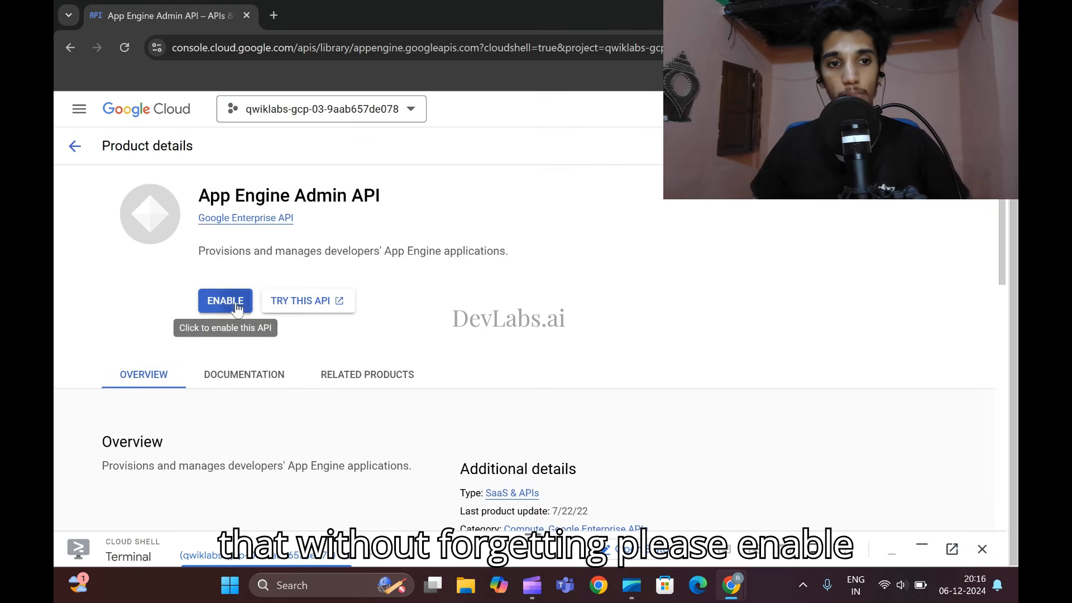
left_click(239, 310)
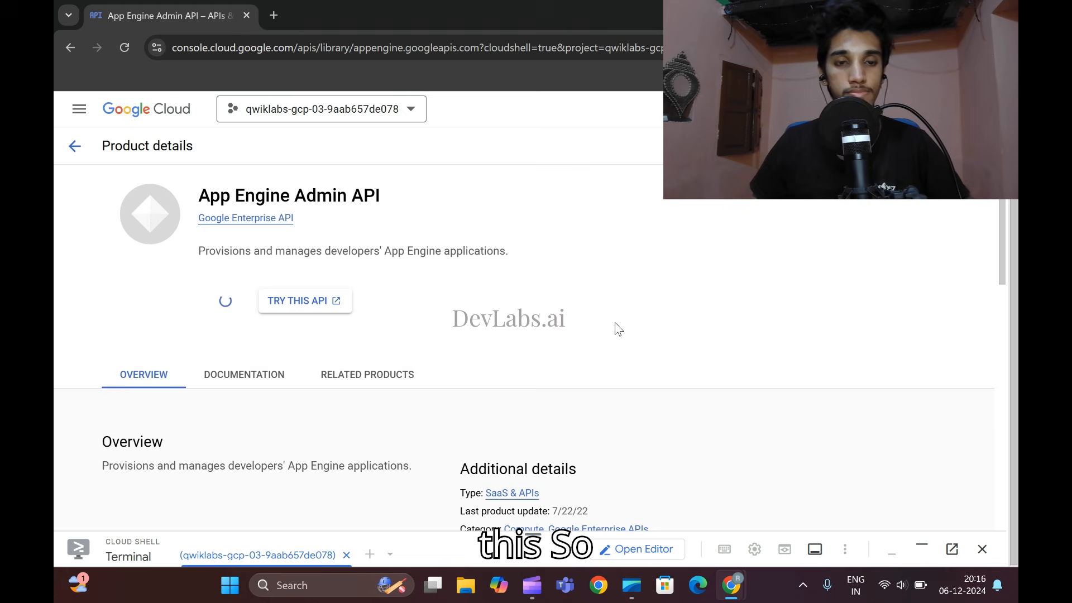
- Open the lab's "Method: apps.create reference" link from instruction 3 of Task 1 in the incognito window
mouse_move(731, 585)
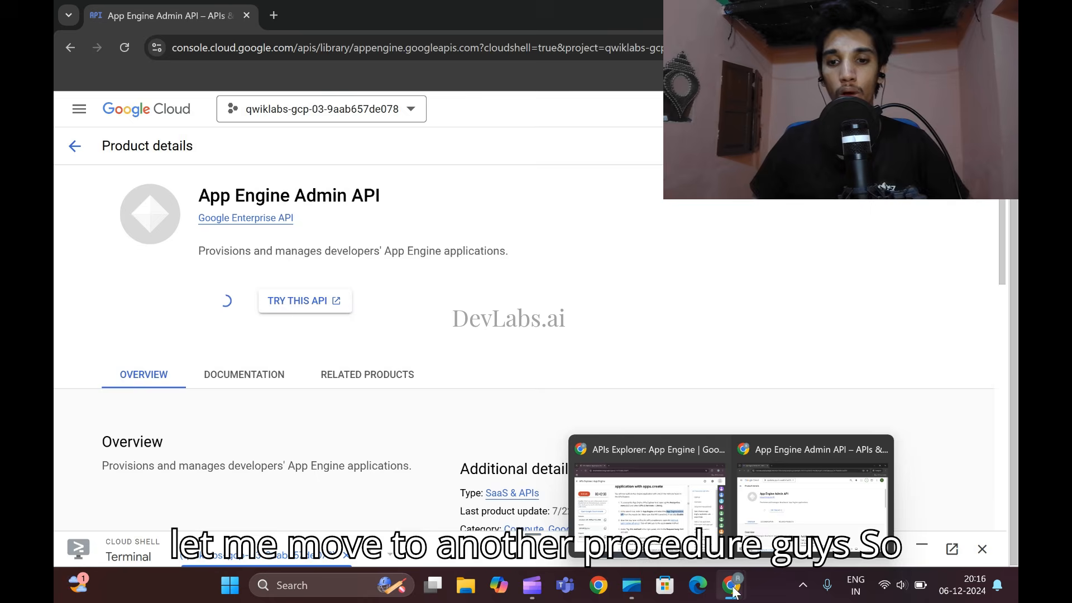
left_click(647, 508)
scroll(684, 362, "down", 3)
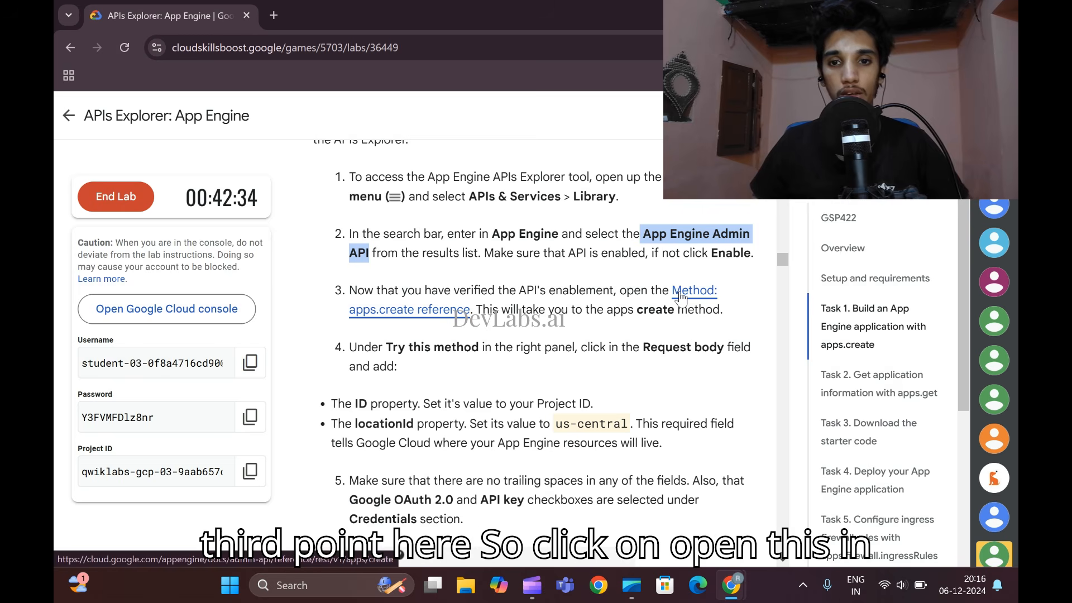
right_click(680, 296)
left_click(748, 365)
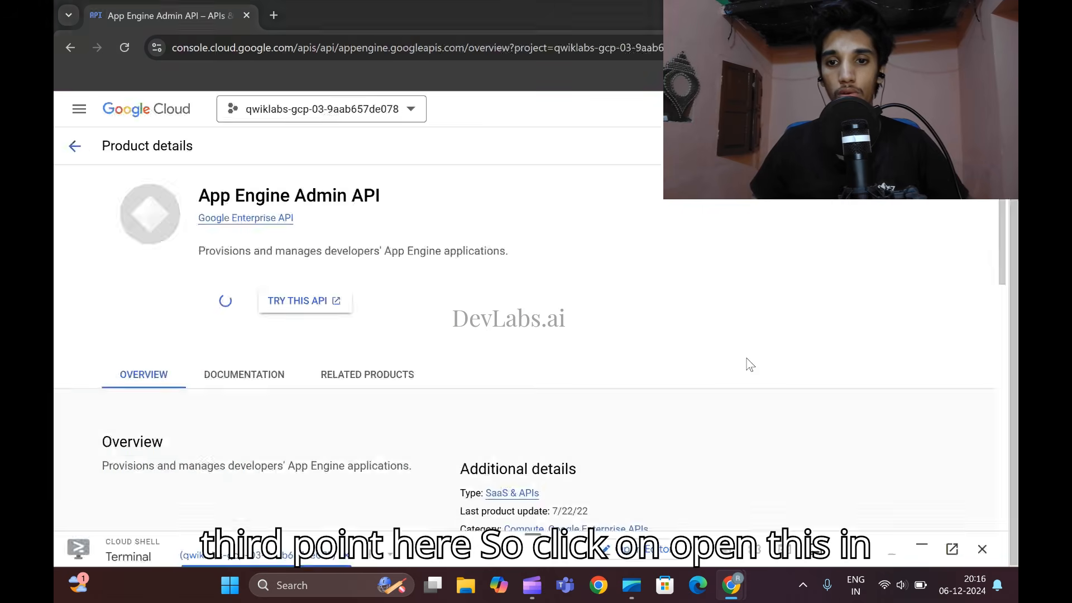
- Review the lab's Task 1 instructions for the request body and credentials, and locate the matching fields on the apps.create reference page
mouse_move(737, 561)
left_click(645, 491)
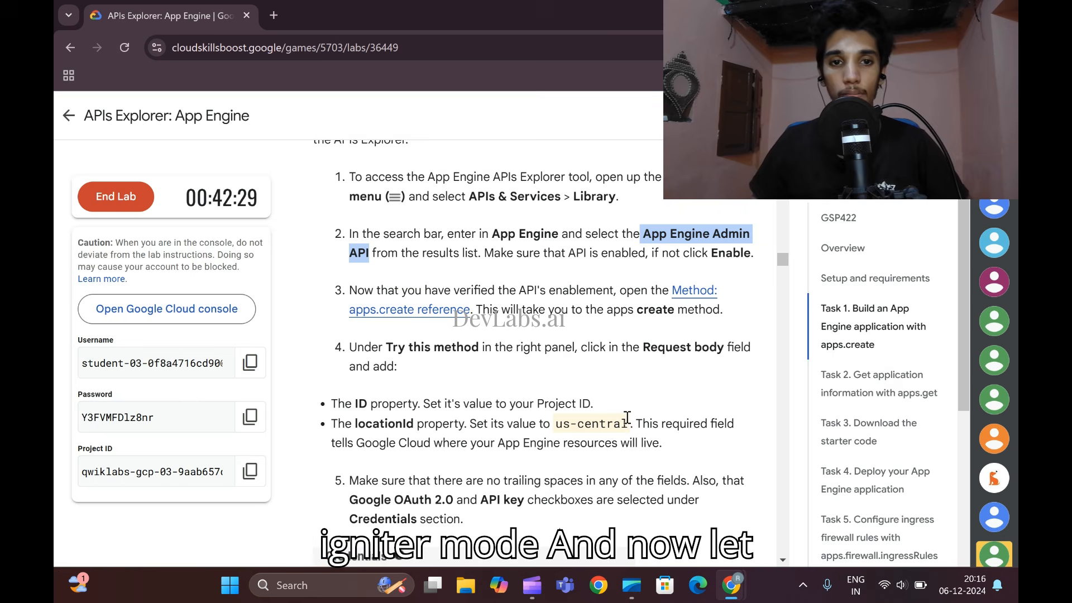
scroll(604, 373, "down", 3)
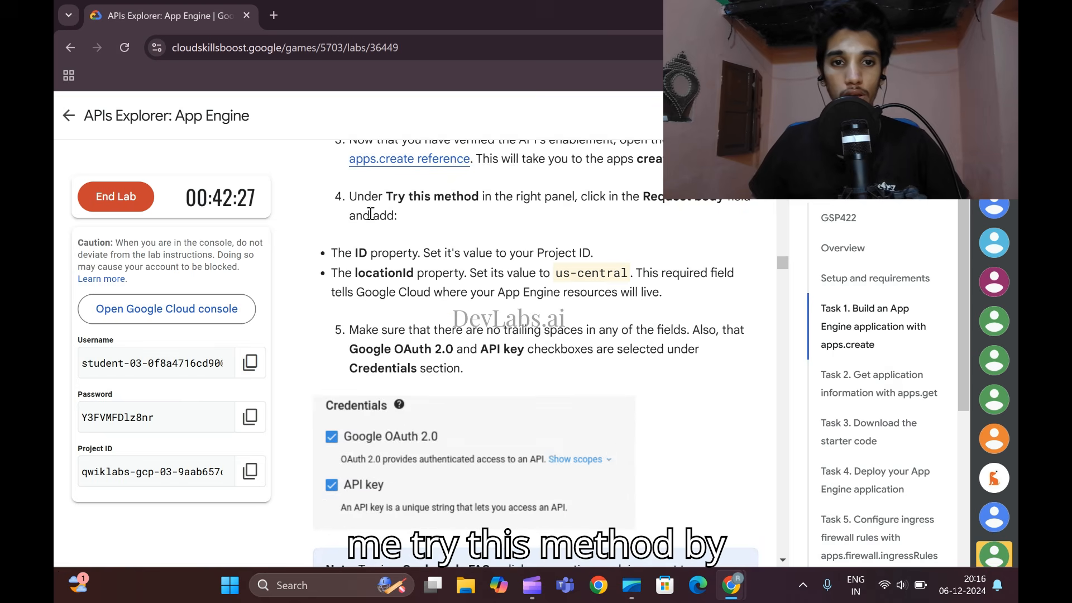
scroll(366, 312, "down", 2)
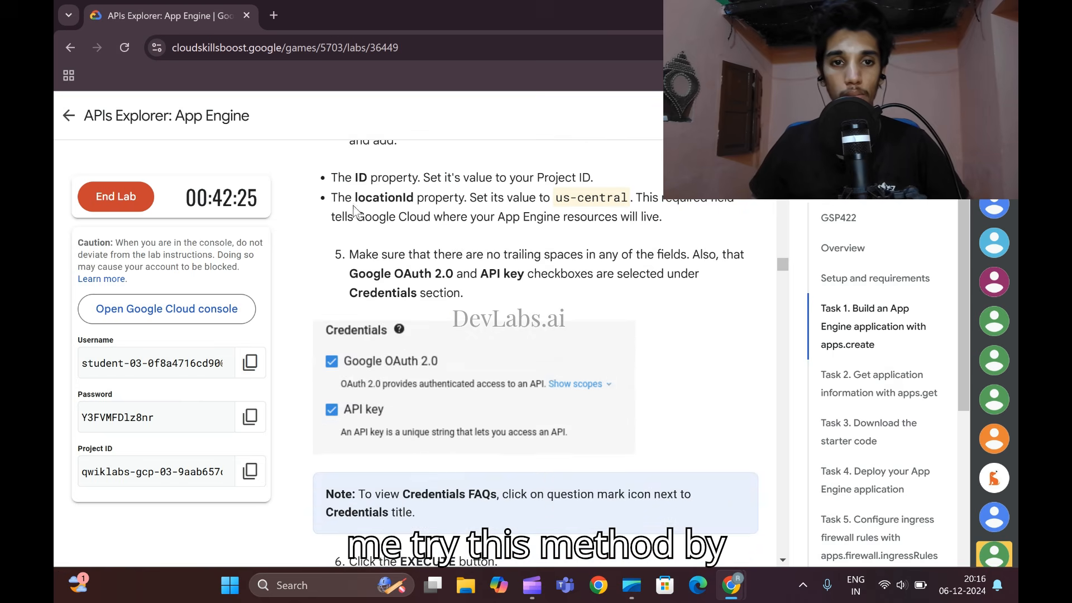
scroll(382, 234, "up", 2)
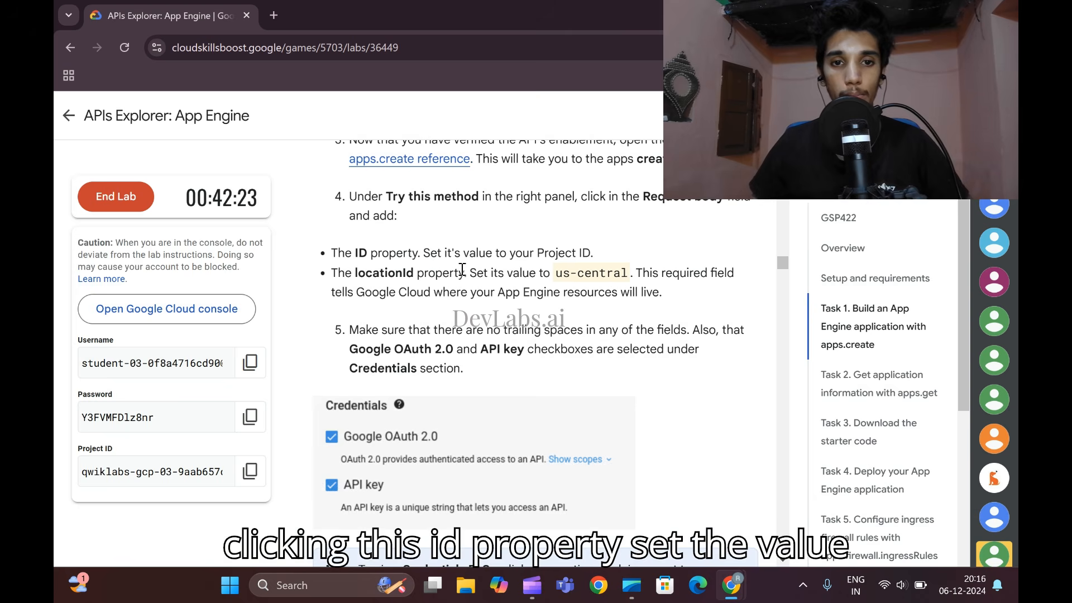
mouse_move(732, 585)
left_click(754, 522)
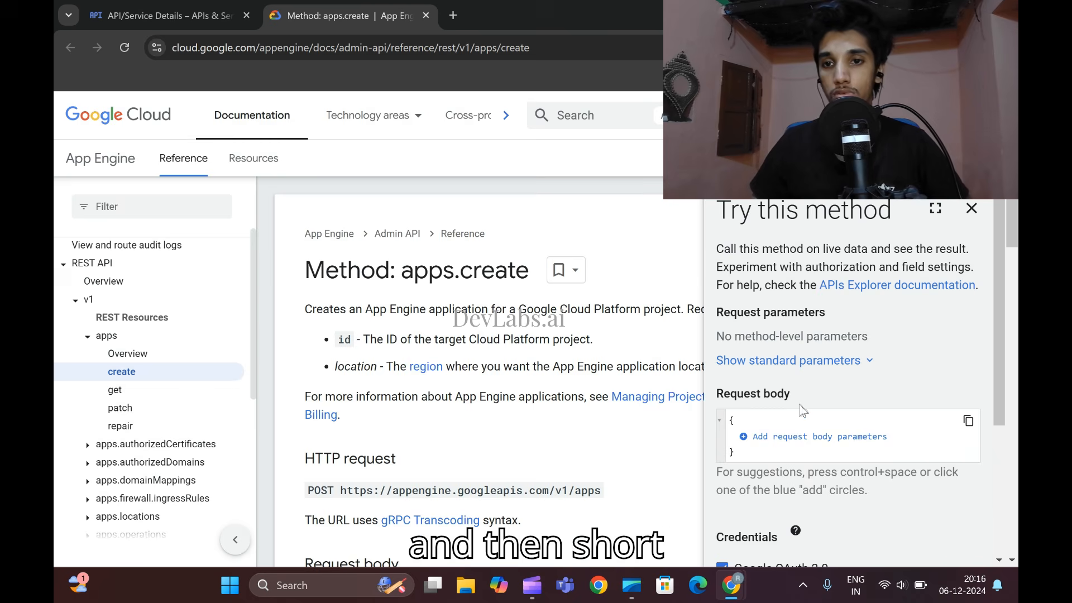
scroll(832, 335, "down", 3)
scroll(845, 372, "up", 3)
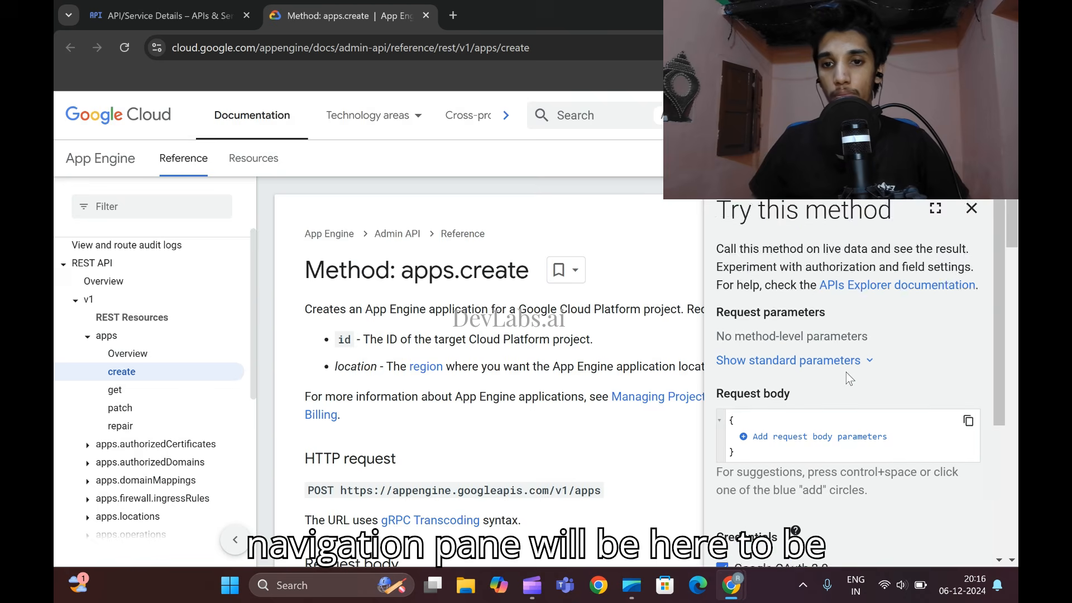
scroll(845, 373, "down", 1)
scroll(846, 373, "down", 3)
scroll(823, 434, "up", 3)
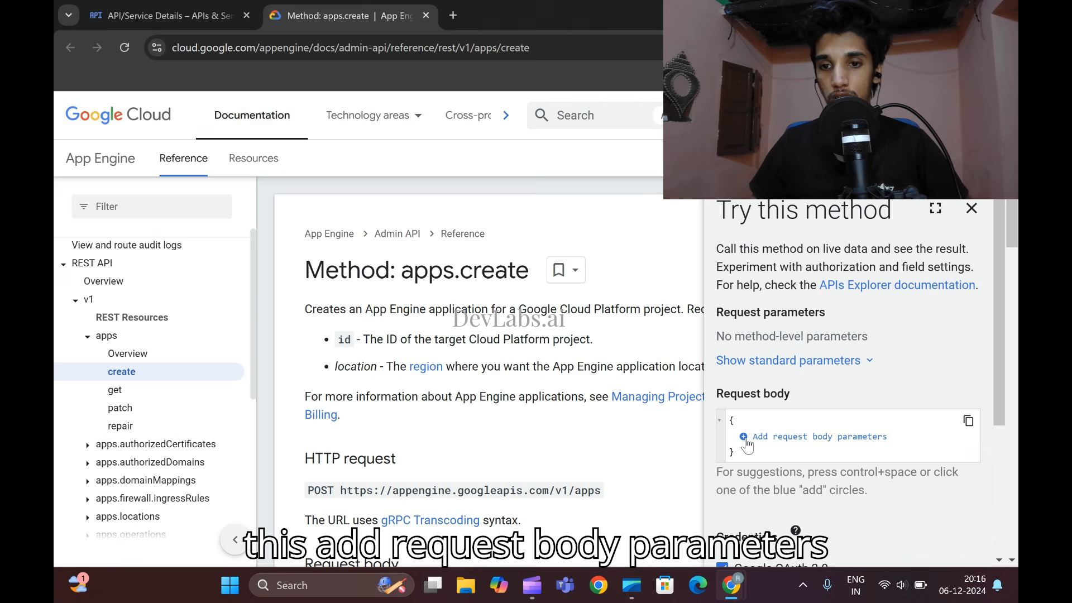
- Add the id property to the apps.create request body and set it to the project ID copied from the lab page
left_click(743, 436)
scroll(755, 433, "down", 3)
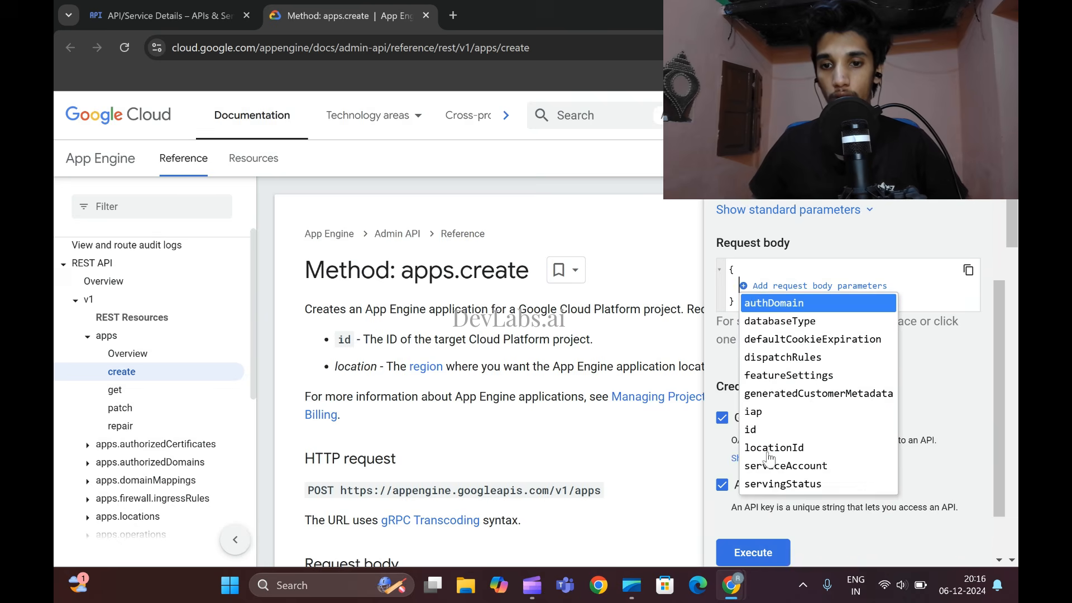
left_click(751, 430)
mouse_move(732, 585)
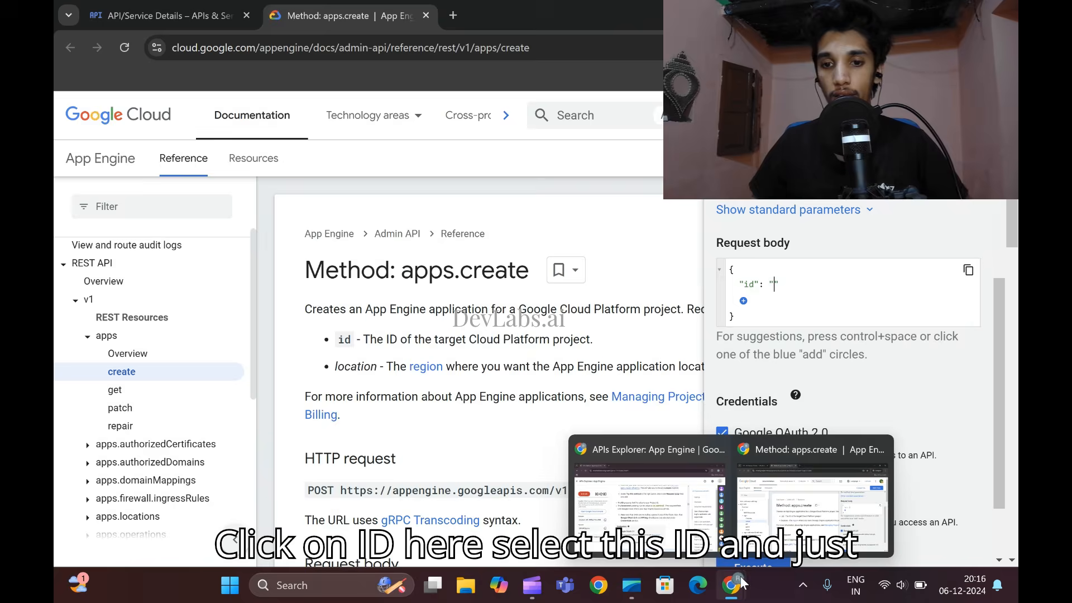
left_click(700, 503)
left_click(237, 473)
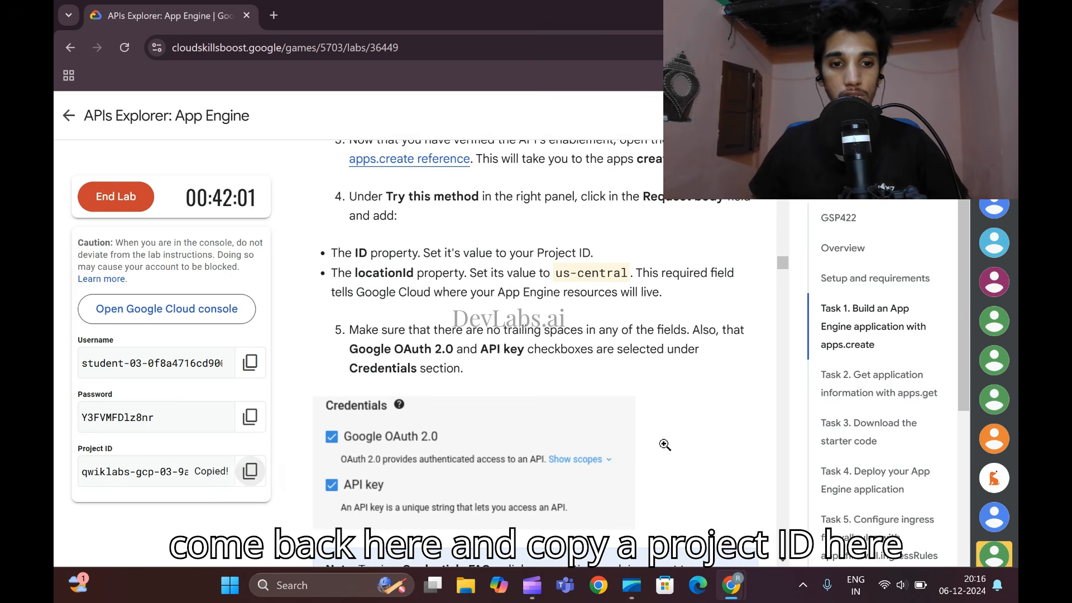
left_click(782, 502)
key("ctrl+v")
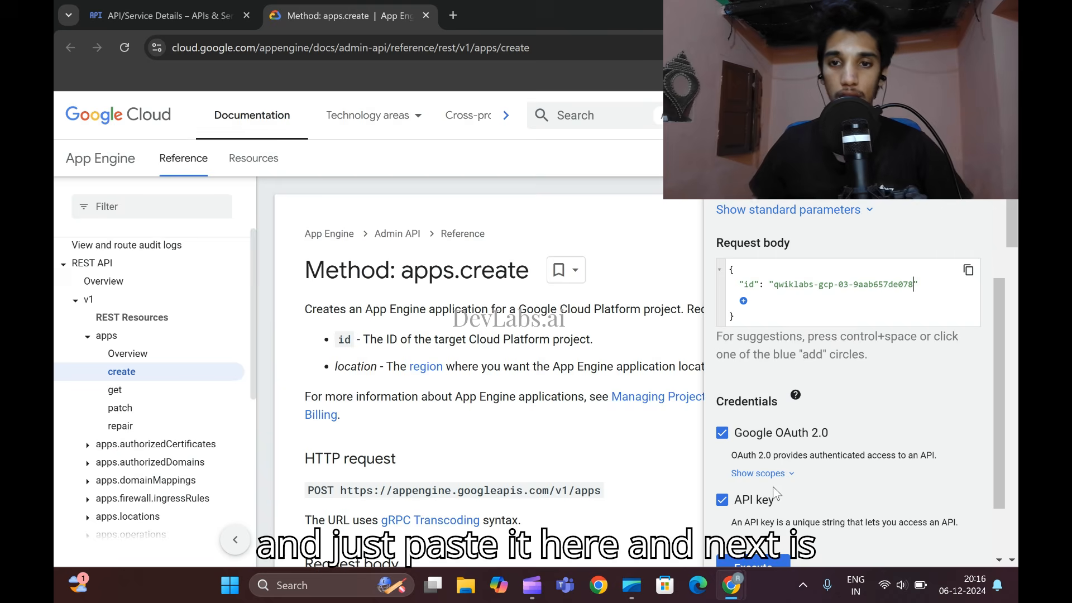
- Add the locationId property to the apps.create request body and set it to us-central, copied from the lab instructions
mouse_move(731, 585)
left_click(678, 522)
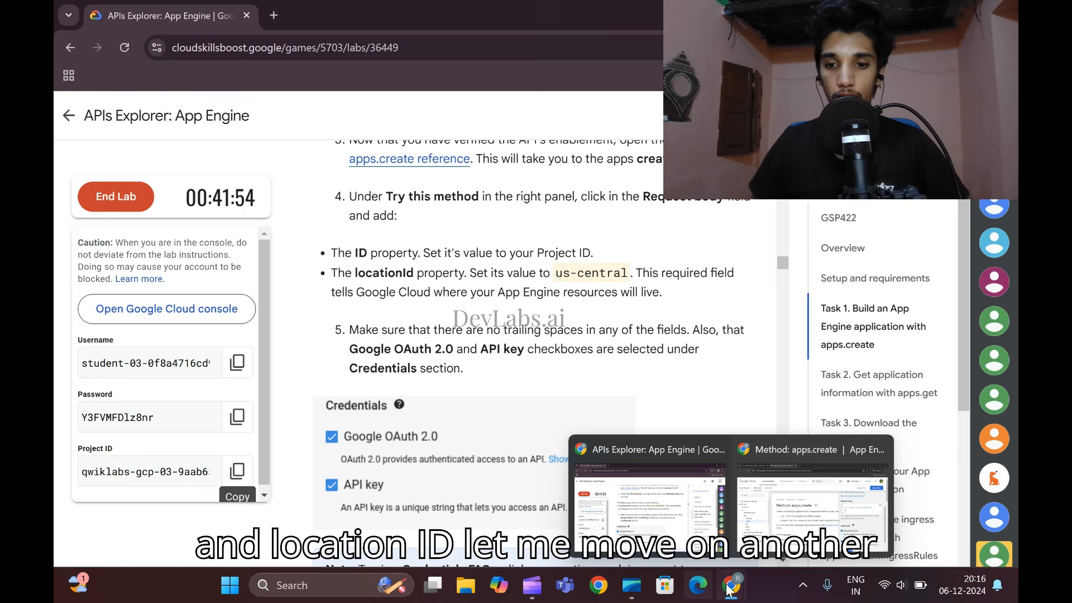
left_click(804, 511)
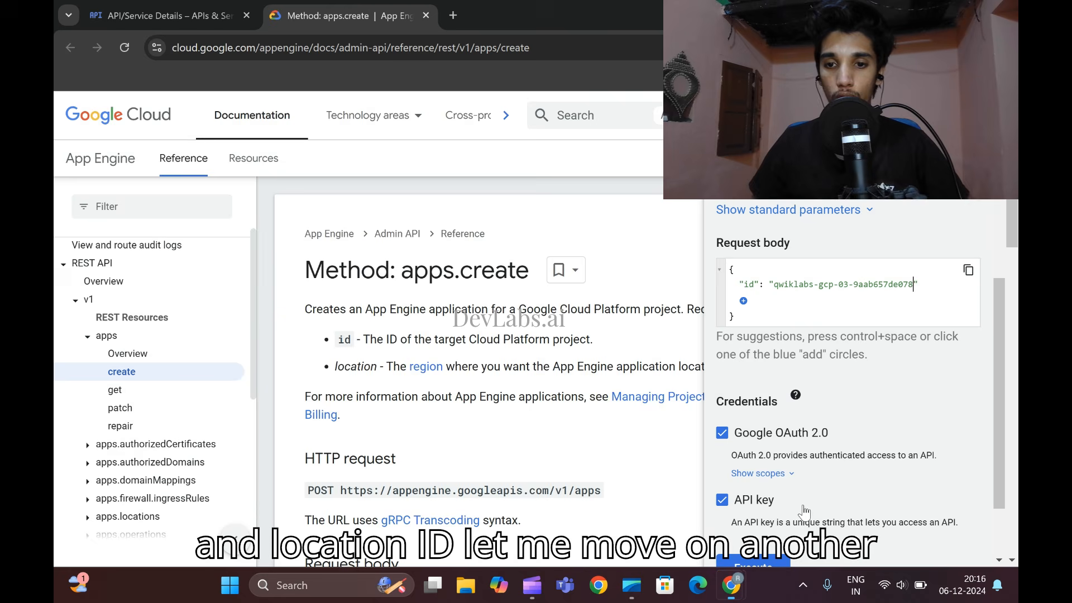
left_click(743, 301)
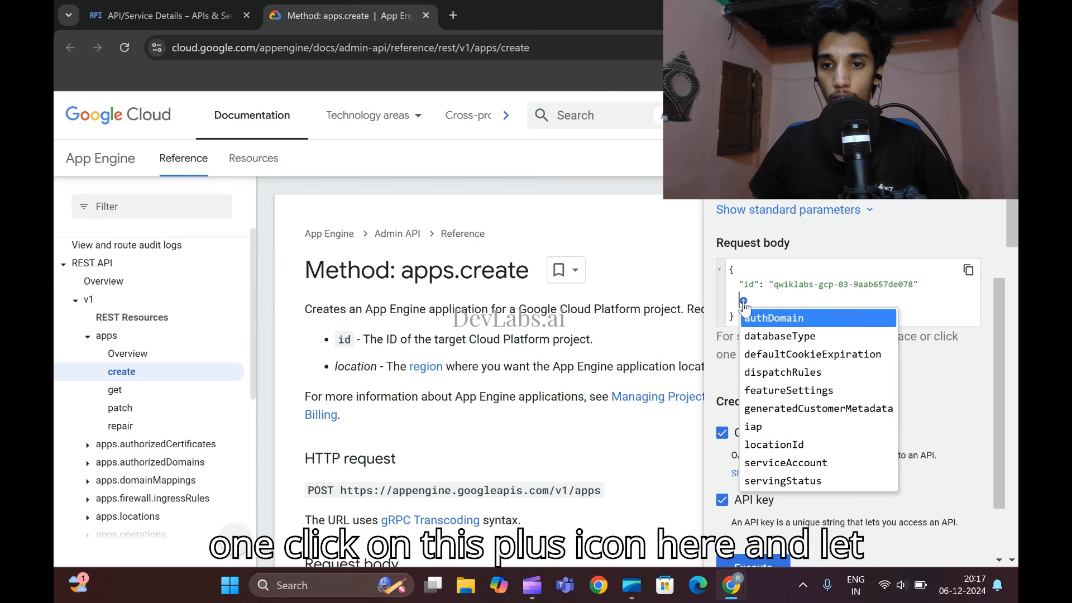
left_click(787, 450)
mouse_move(731, 585)
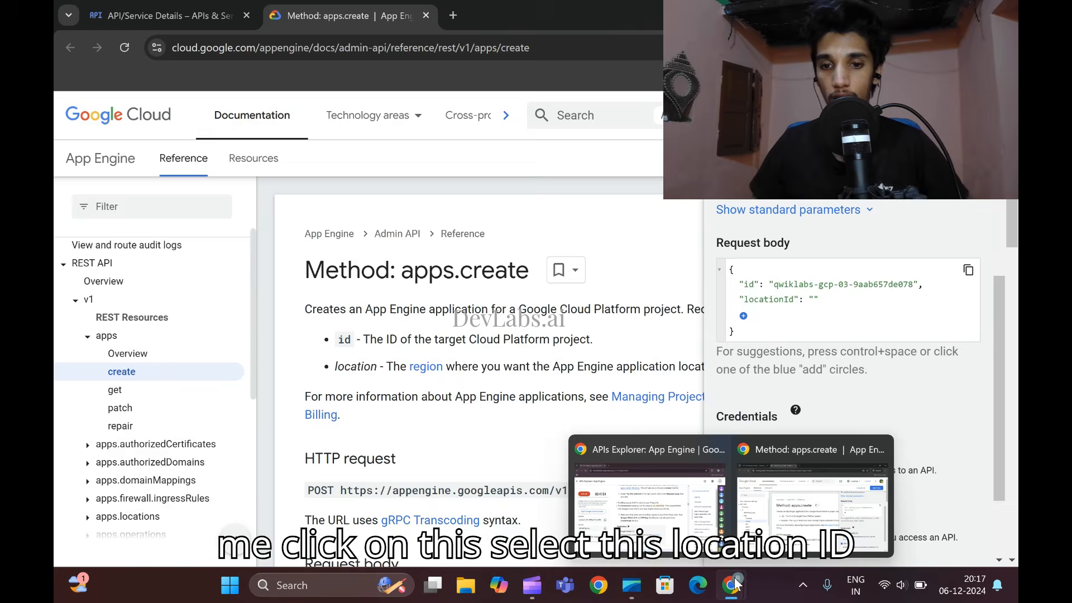
left_click(826, 502)
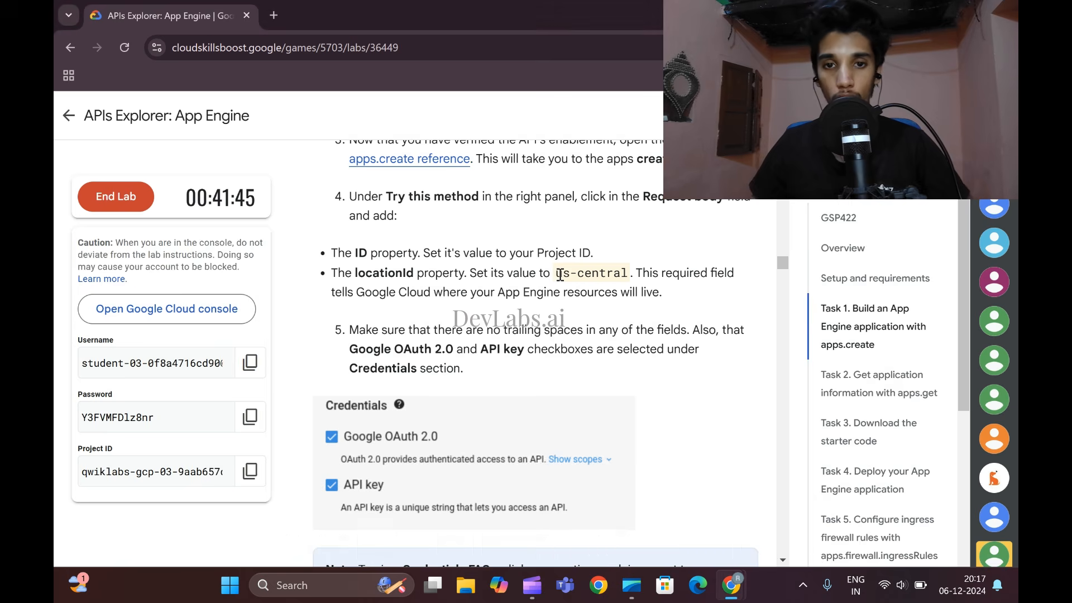
left_click_drag(555, 273, 628, 273)
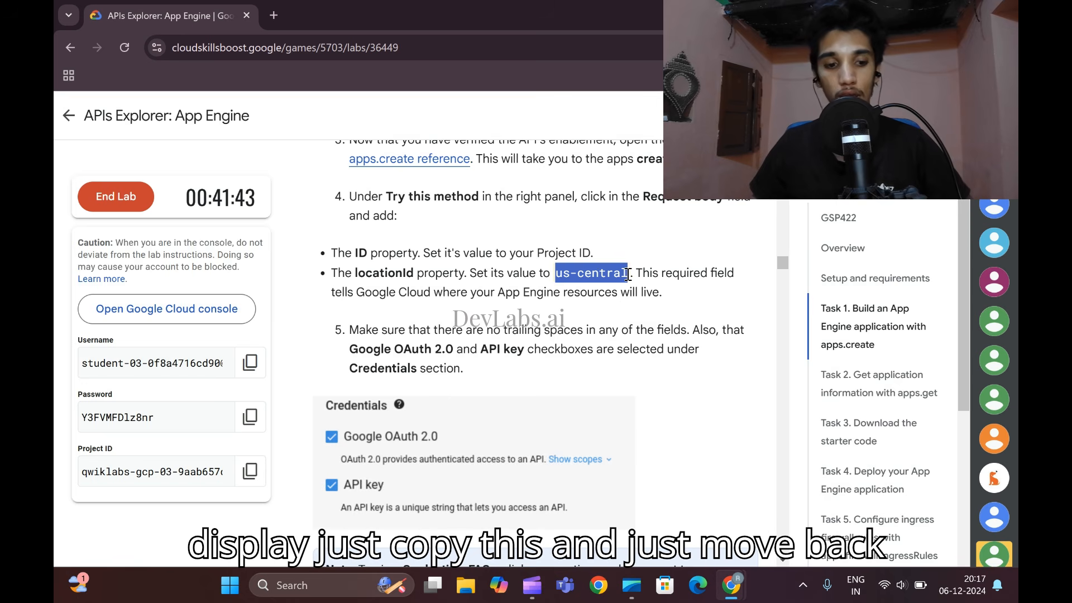
mouse_move(732, 585)
left_click(932, 539)
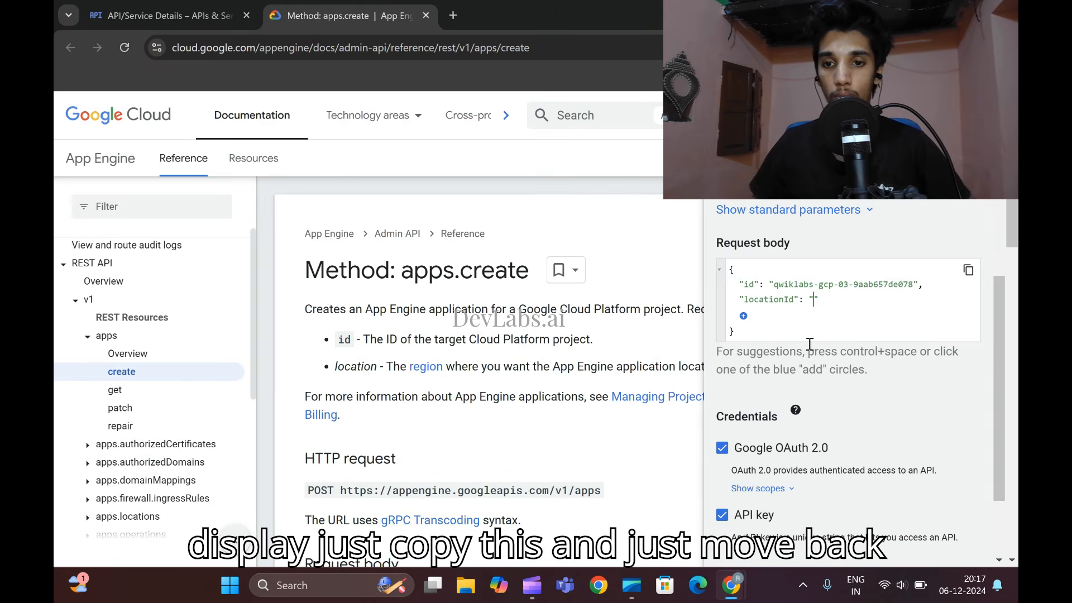
left_click(814, 300)
key("ctrl+v")
- Execute the apps.create request and authorize Google APIs Explorer with the lab's student account
scroll(734, 332, "down", 2)
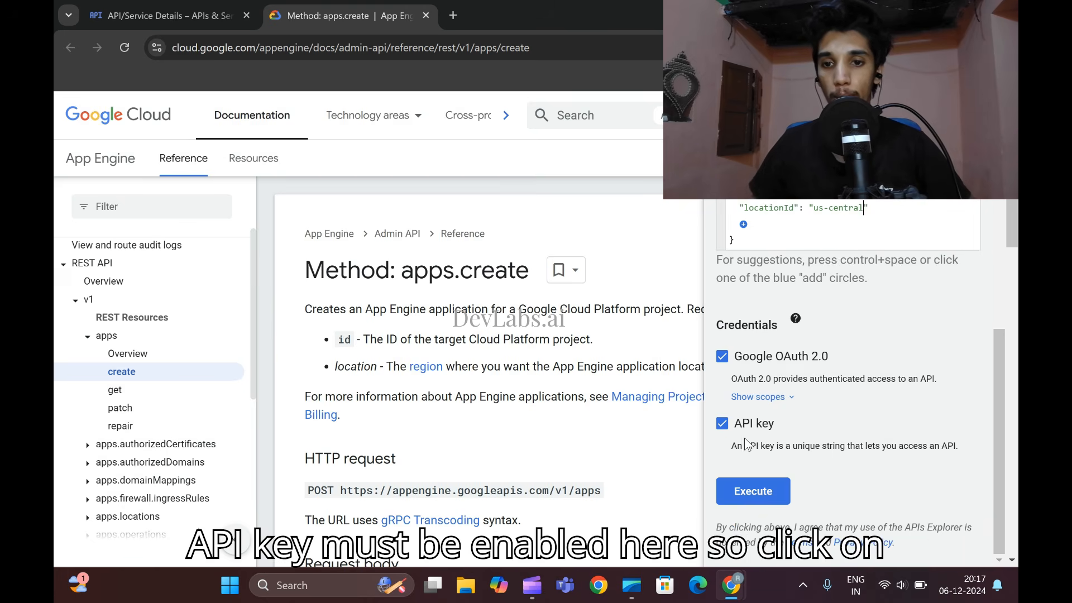
left_click(759, 503)
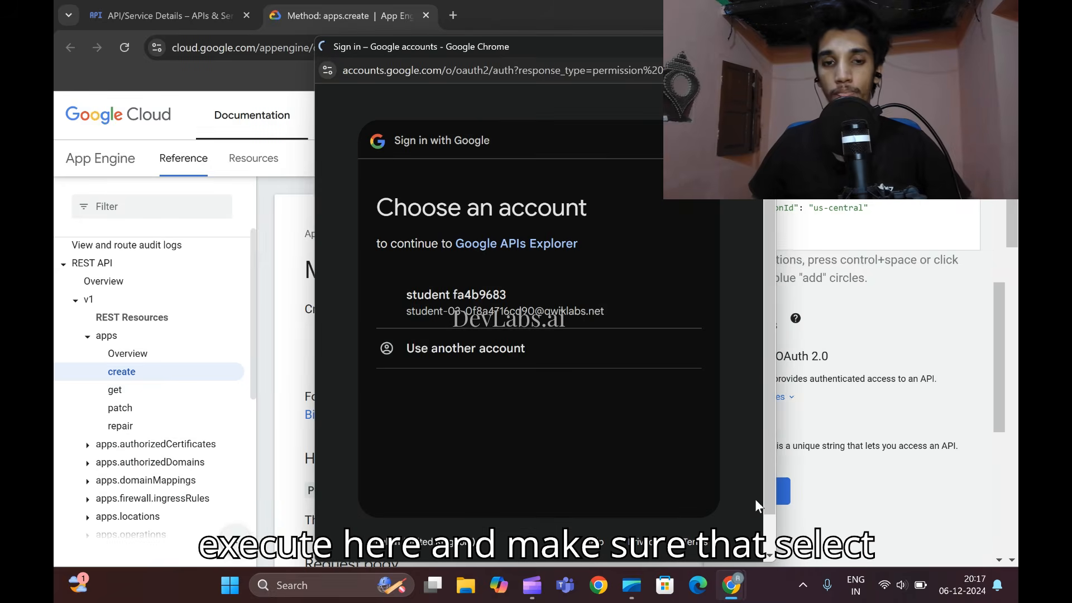
left_click(477, 317)
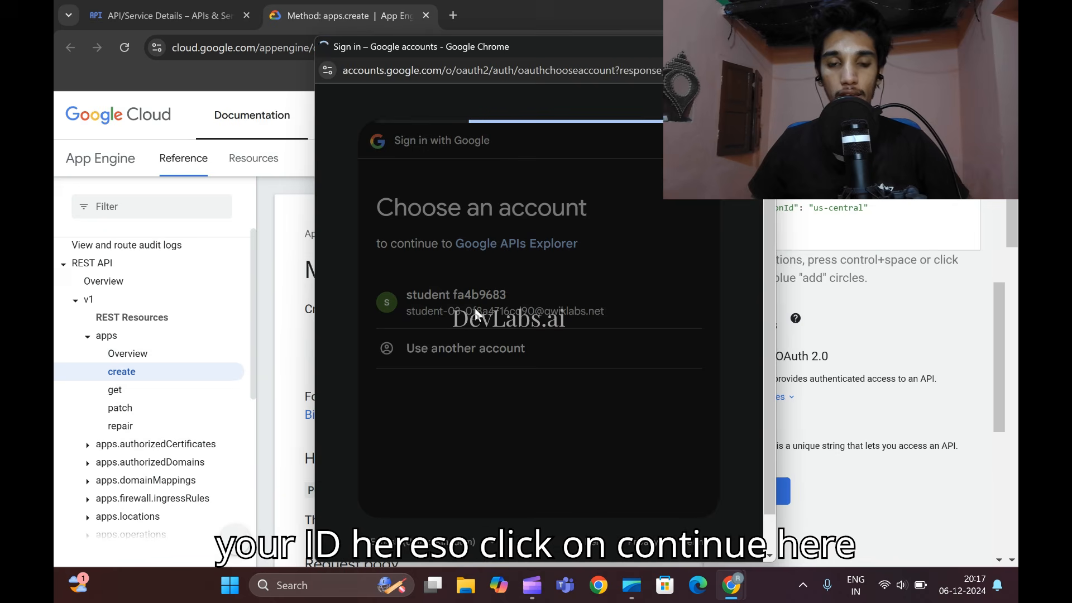
left_click(624, 484)
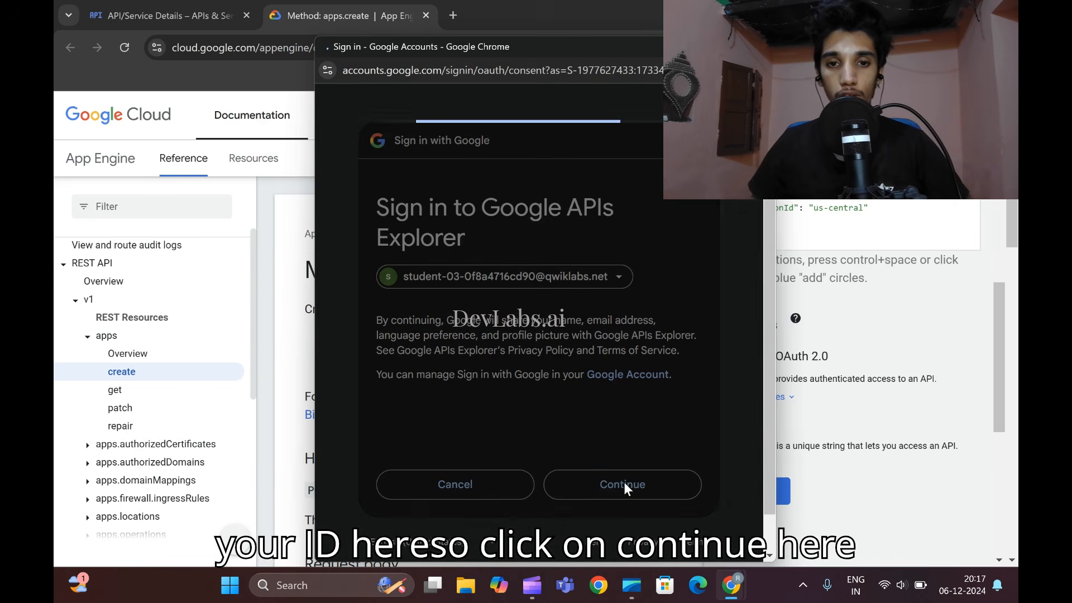
scroll(572, 471, "down", 5)
left_click(622, 451)
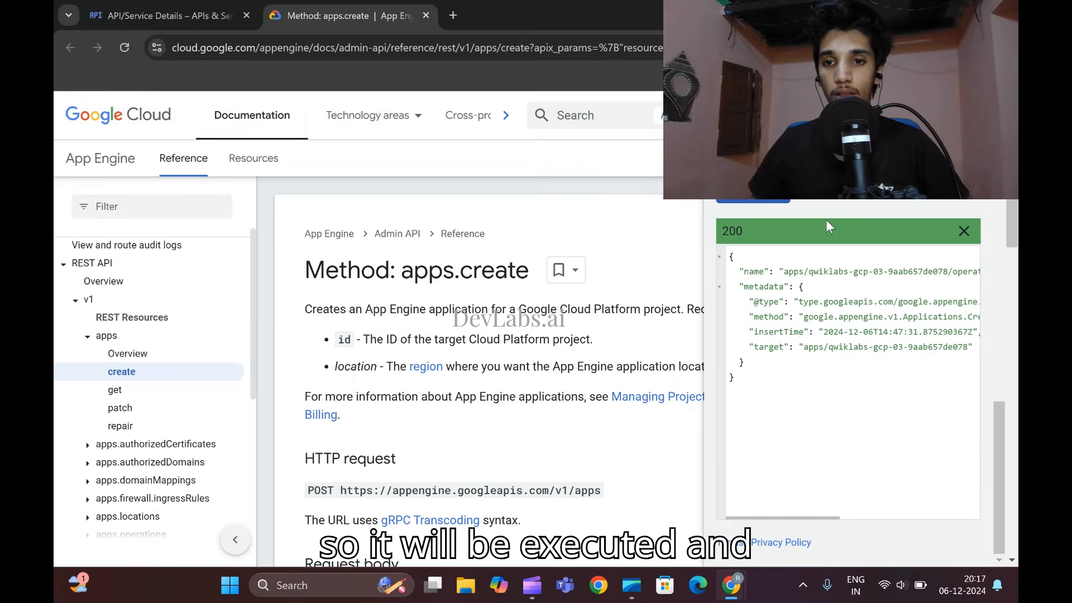
- Compare the apps.create response with the sample response in the lab's Task 1 instructions
scroll(832, 363, "down", 1)
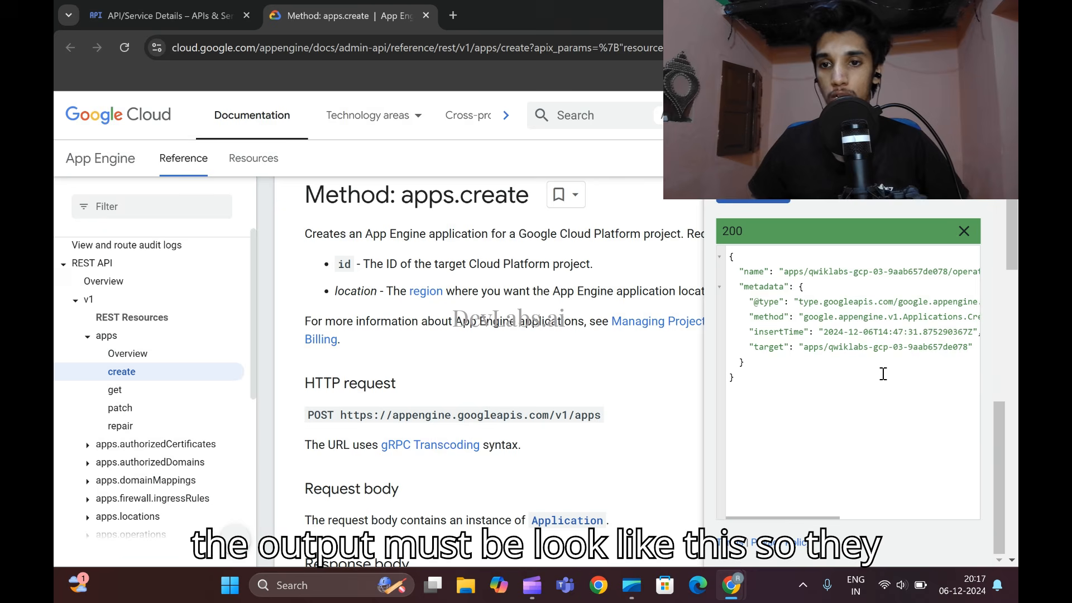
mouse_move(732, 584)
left_click(705, 497)
scroll(372, 361, "down", 5)
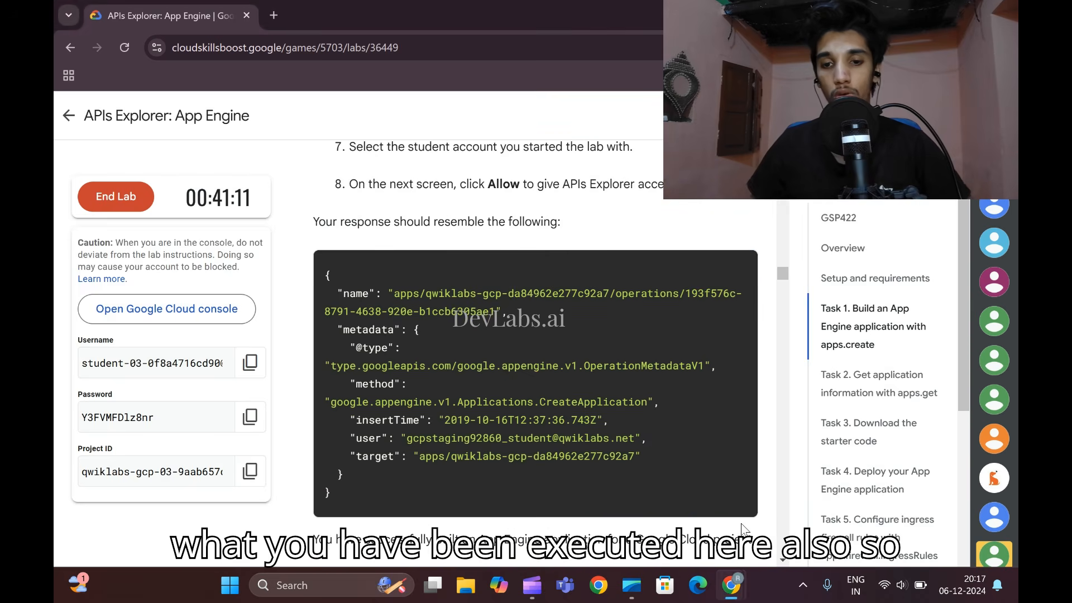
mouse_move(732, 584)
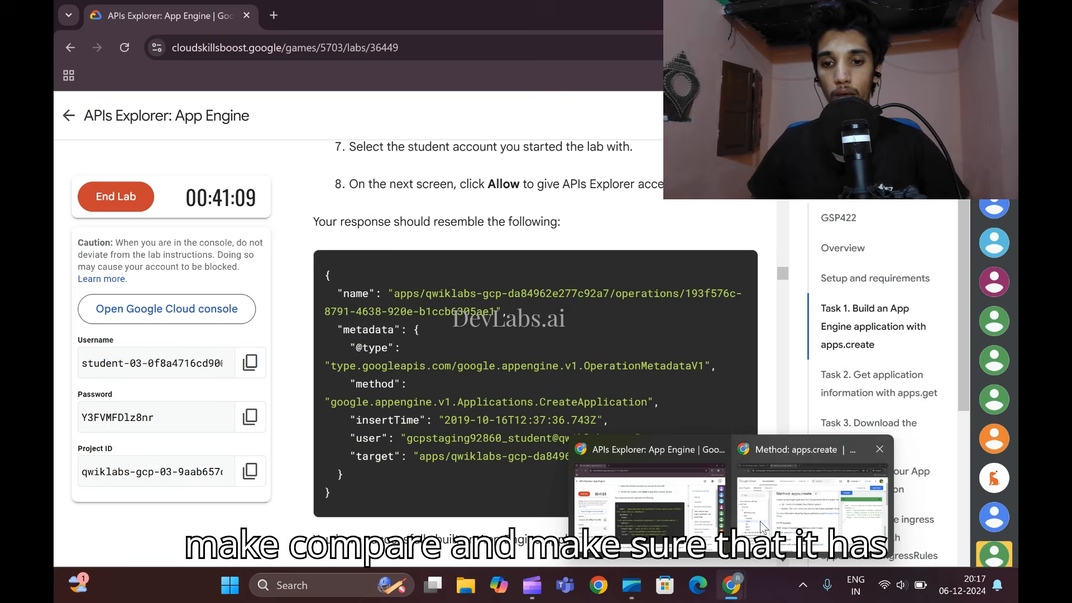
left_click(804, 516)
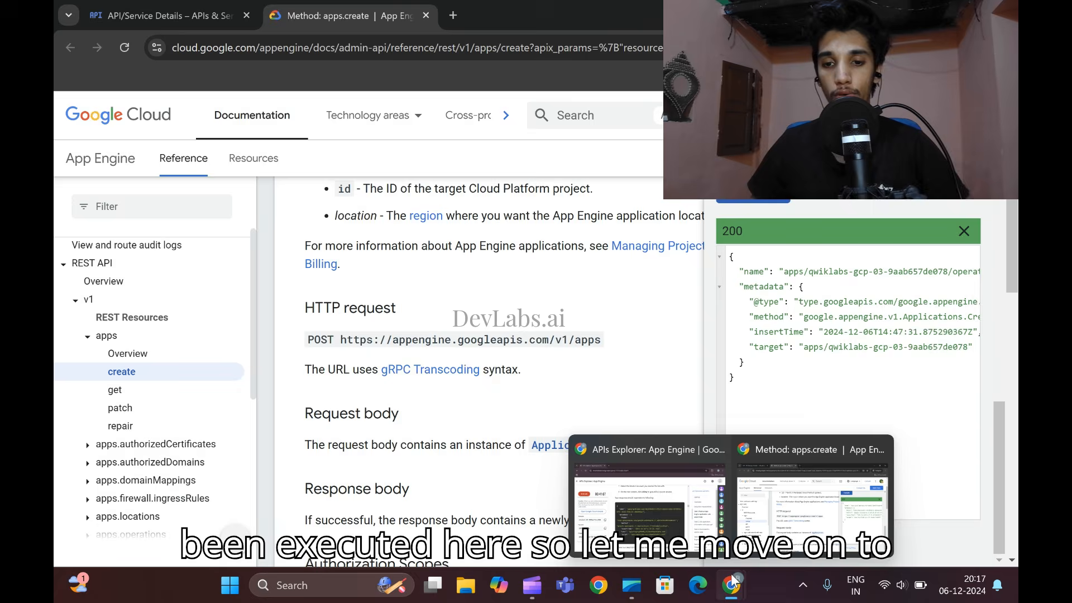
- Open the direct link to the apps.get method from instruction 1 of the lab's Task 2 in the incognito window
left_click(698, 497)
scroll(624, 403, "down", 10)
scroll(529, 309, "down", 5)
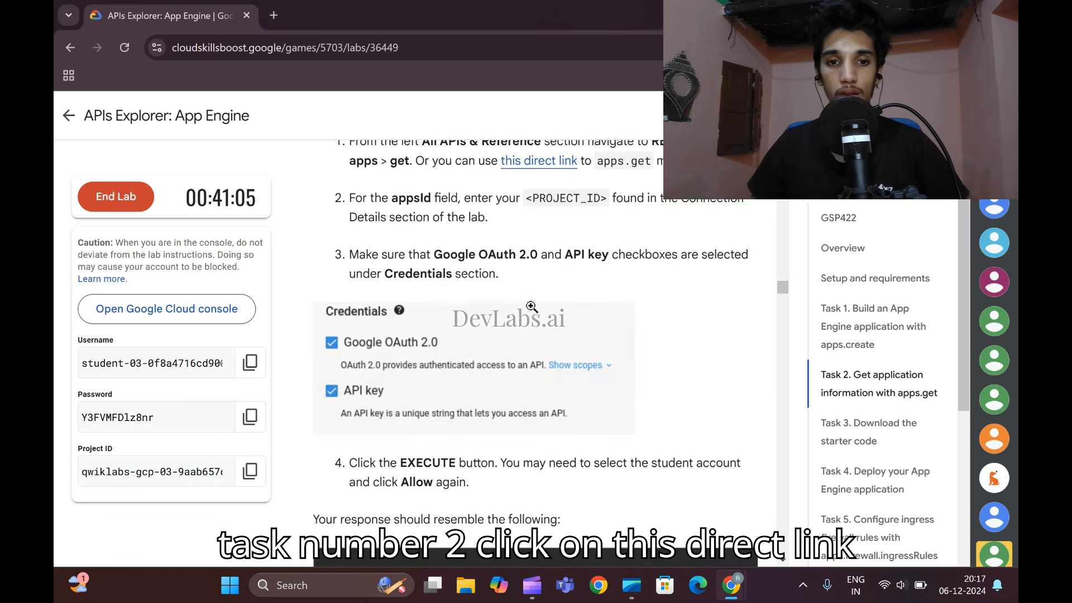
scroll(529, 309, "up", 2)
right_click(542, 233)
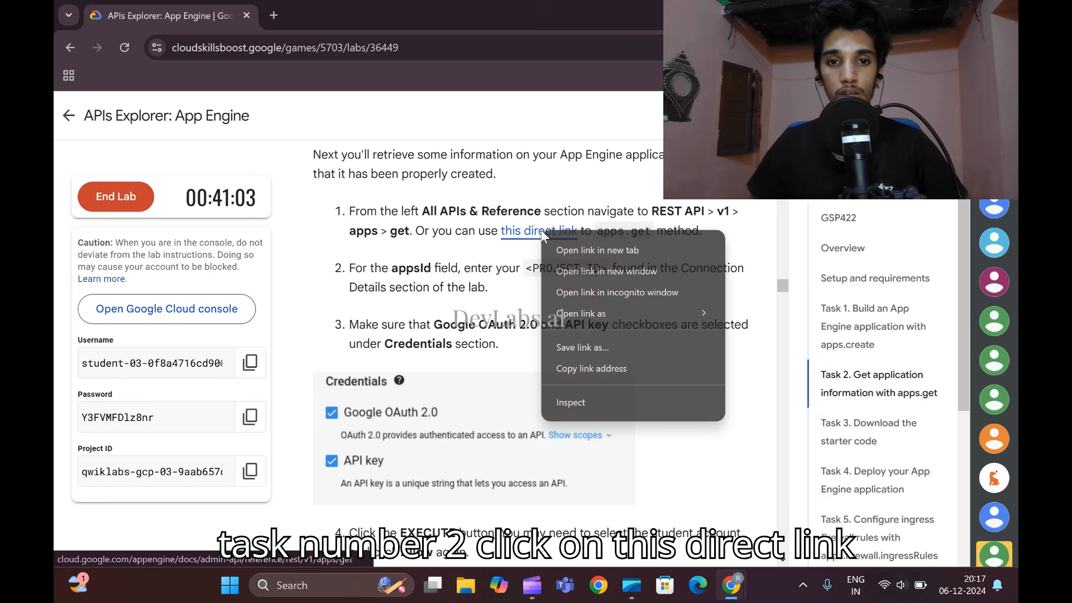
left_click(601, 291)
- Copy the project ID from the lab page and enter it as the appsId parameter of the apps.get method
mouse_move(741, 589)
left_click(659, 500)
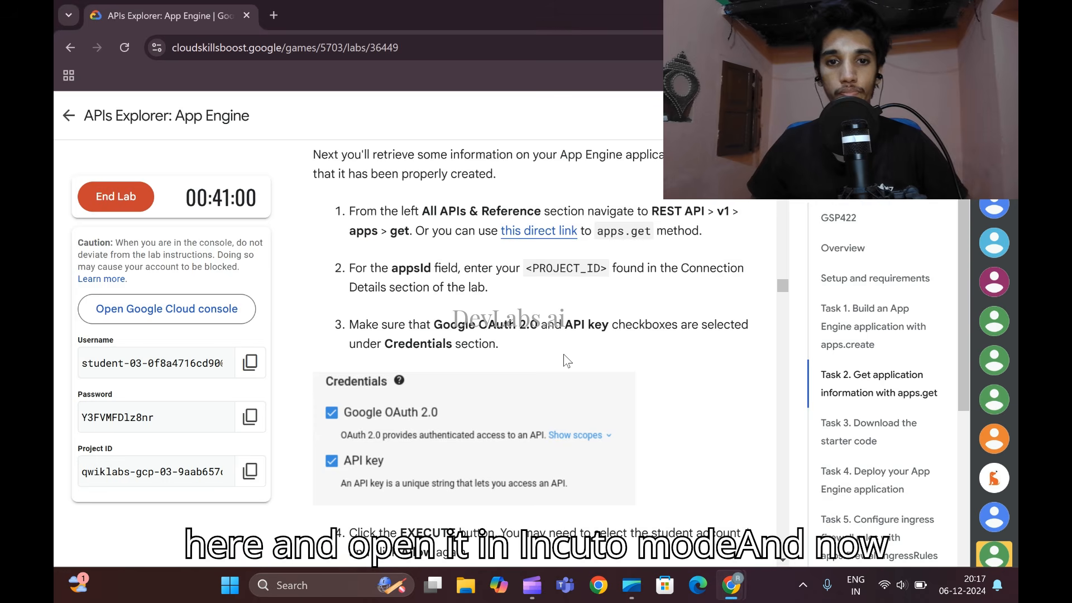
scroll(565, 355, "down", 1)
scroll(564, 354, "up", 1)
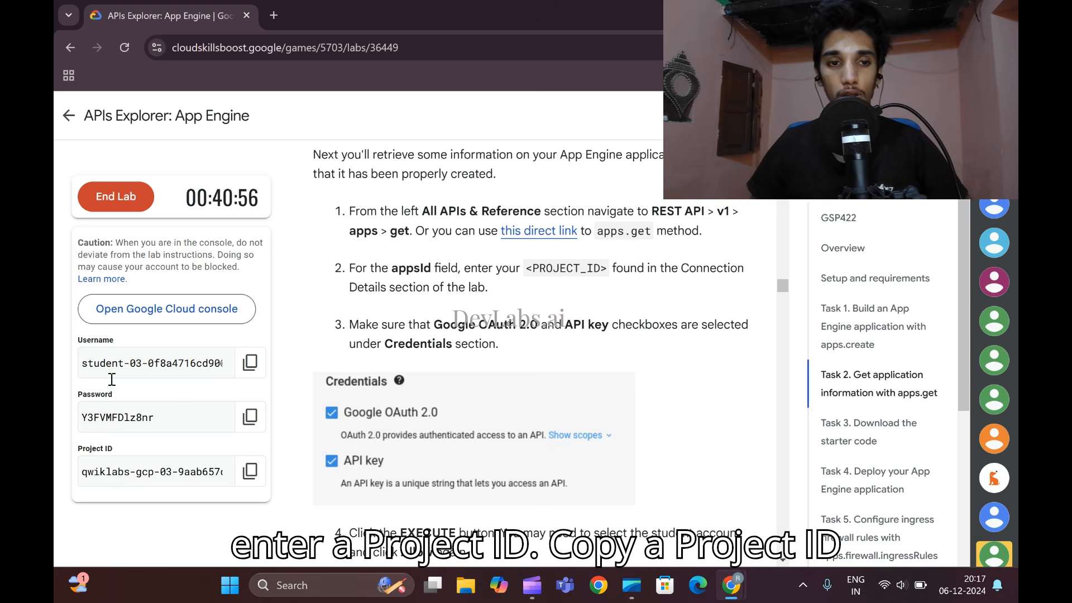
left_click(249, 471)
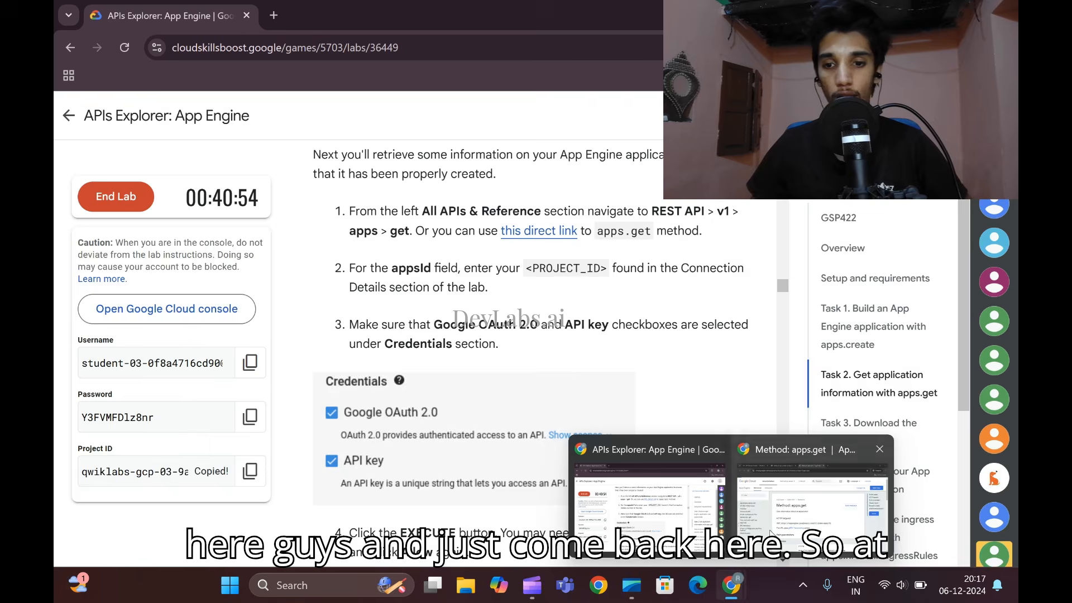
left_click(887, 502)
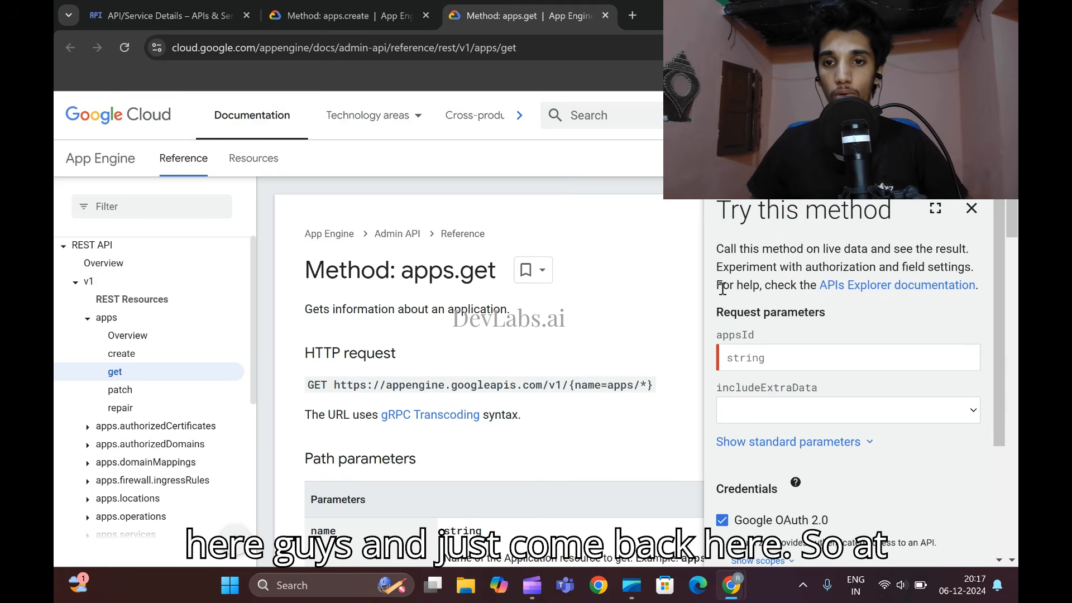
left_click(771, 360)
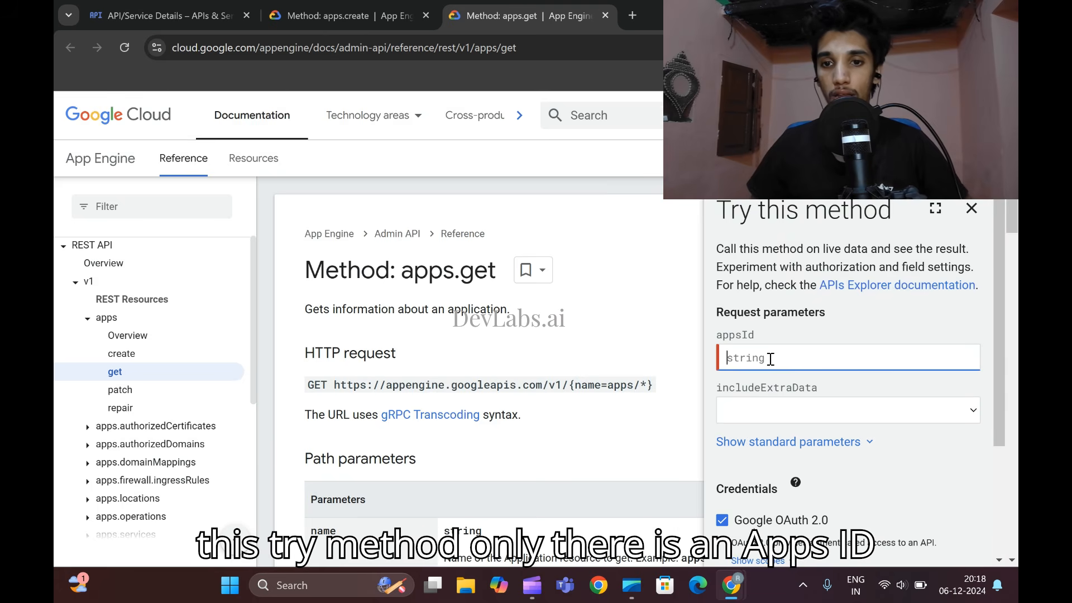
key("ctrl+v")
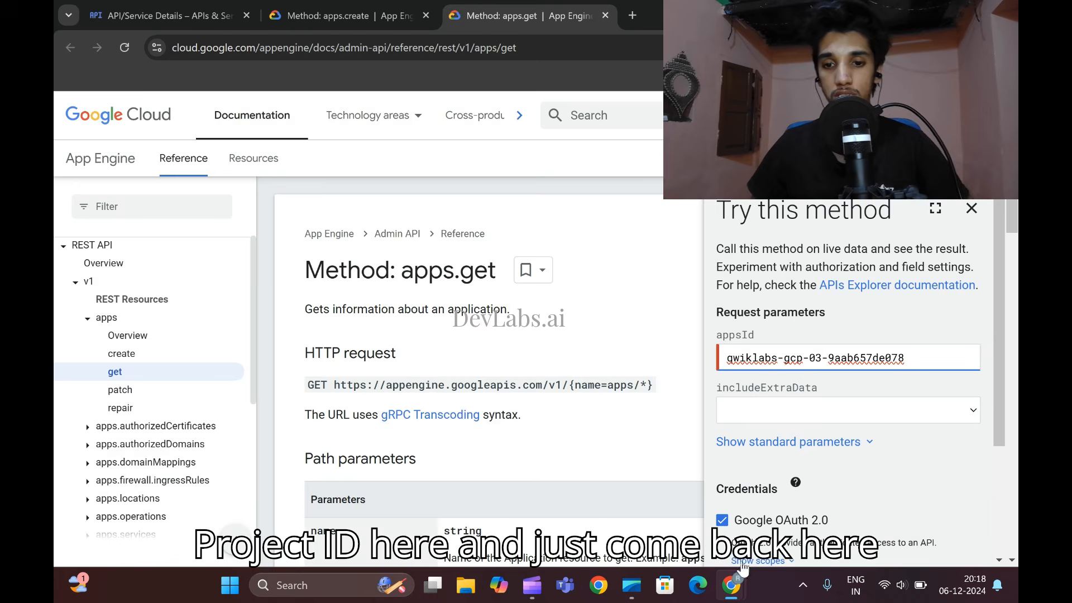
- Check in the lab's Task 2 instructions and the apps.get form that Google OAuth 2.0 and API key are both selected as credentials
mouse_move(731, 585)
left_click(647, 483)
scroll(487, 379, "down", 1)
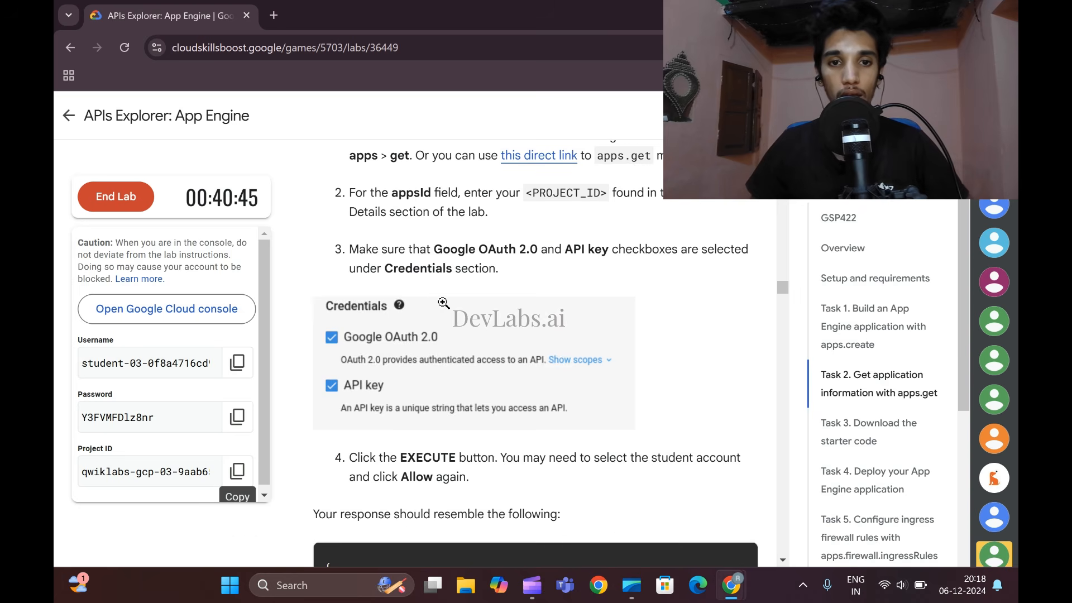
scroll(330, 312, "down", 2)
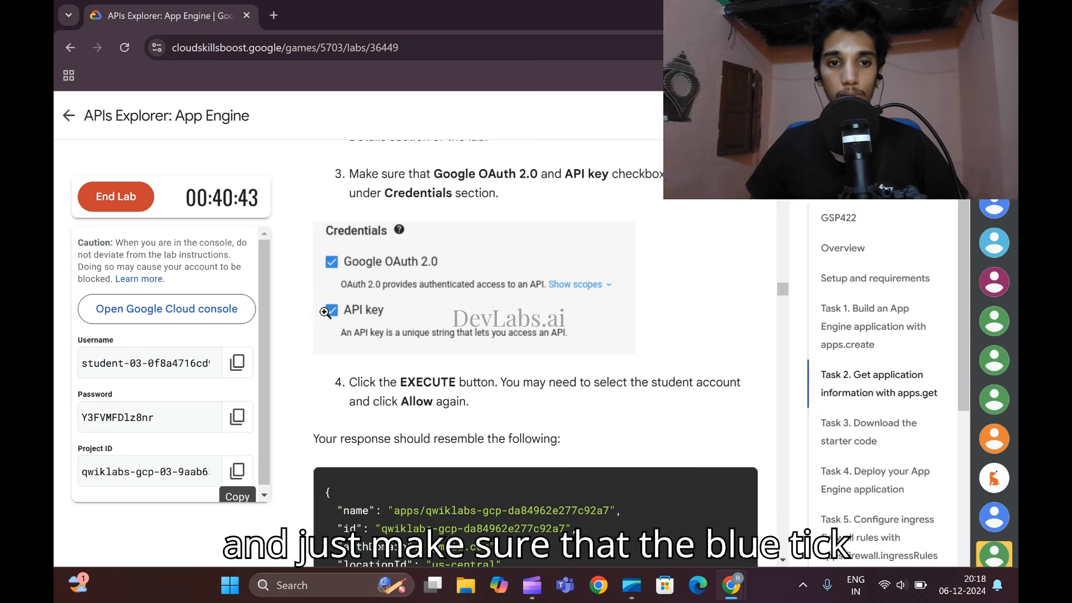
mouse_move(733, 585)
left_click(802, 497)
scroll(807, 442, "down", 2)
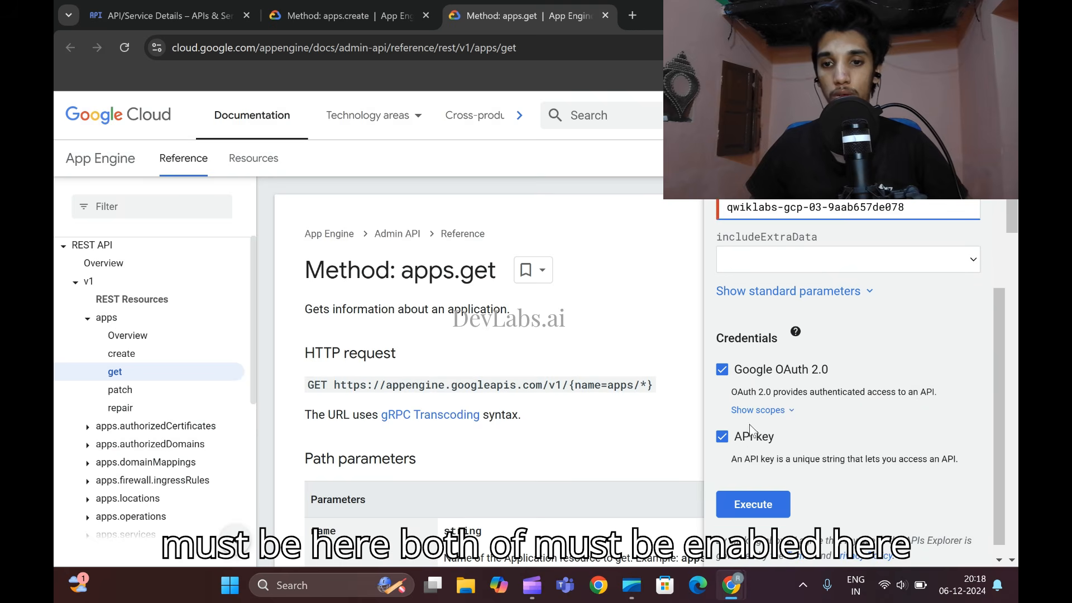
scroll(825, 448, "up", 1)
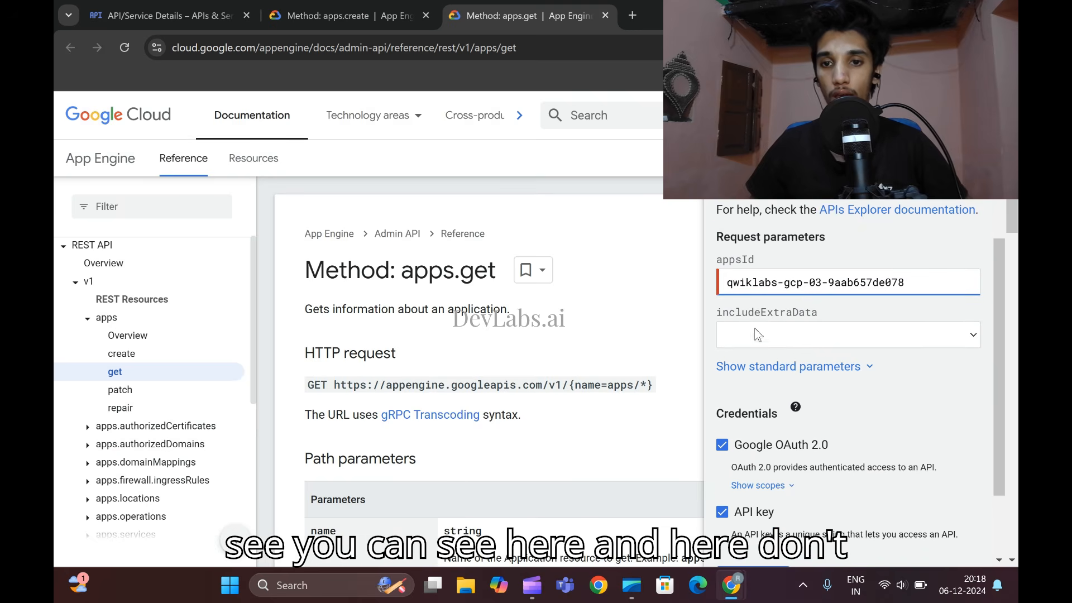
scroll(780, 423, "down", 1)
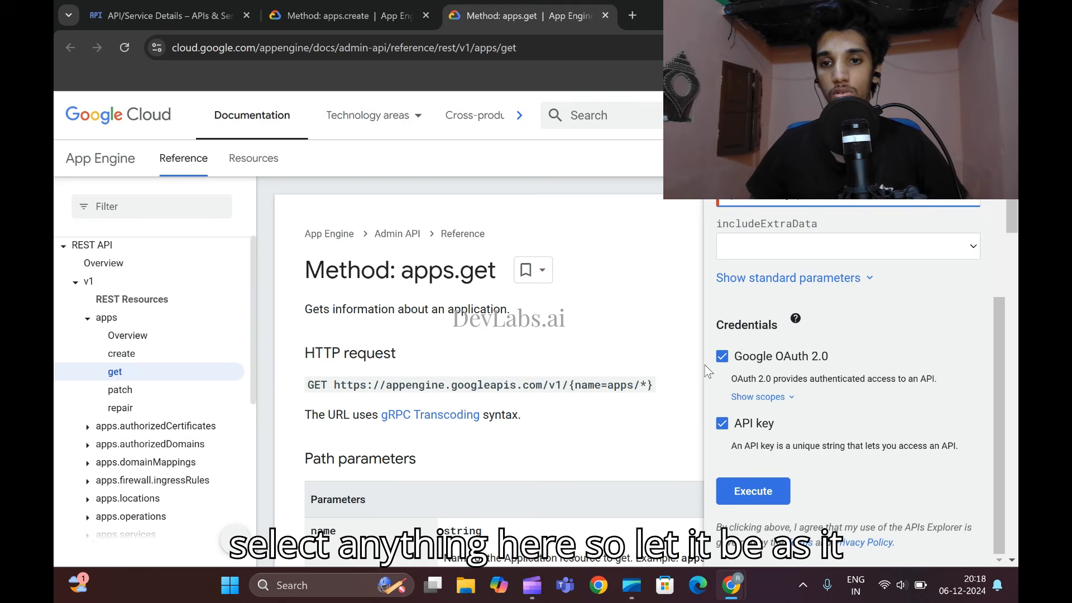
- Execute the apps.get request and allow Google APIs Explorer to access the lab's student account
scroll(726, 385, "down", 3)
scroll(782, 447, "down", 1)
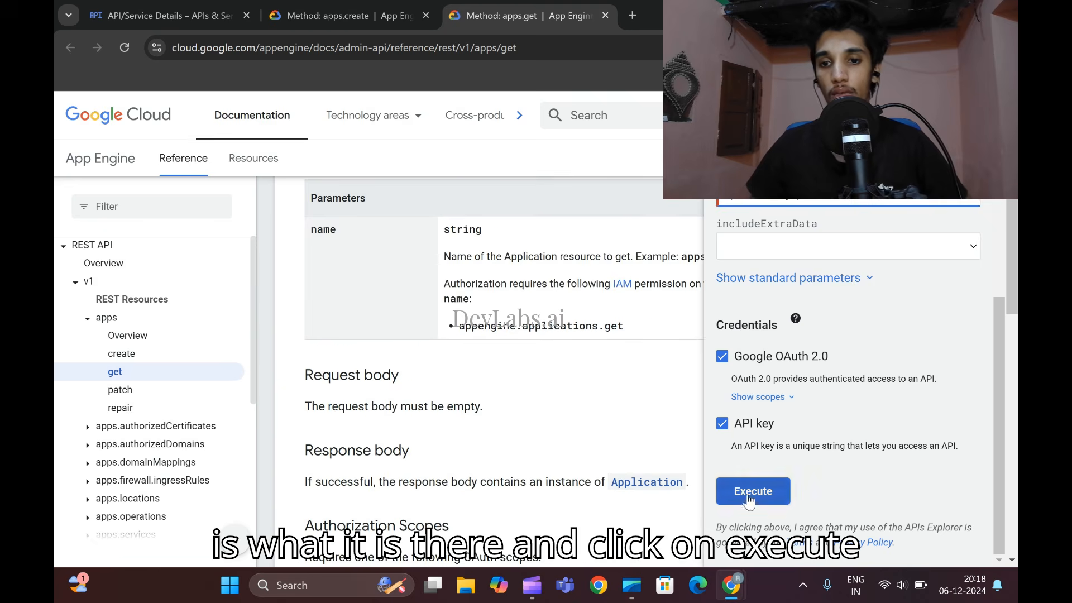
left_click(763, 497)
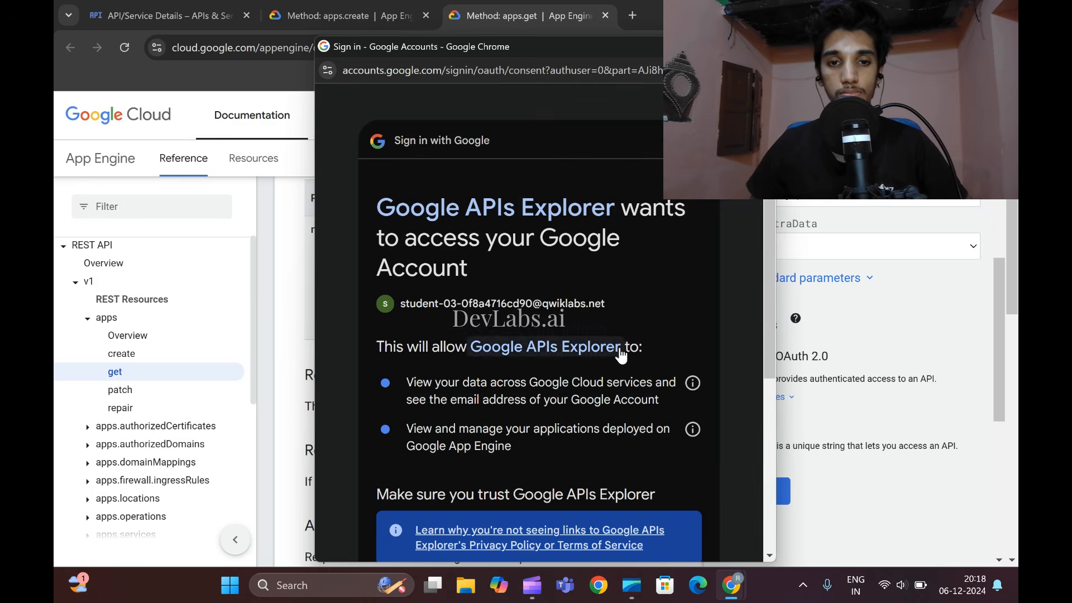
scroll(613, 487, "down", 5)
left_click(595, 447)
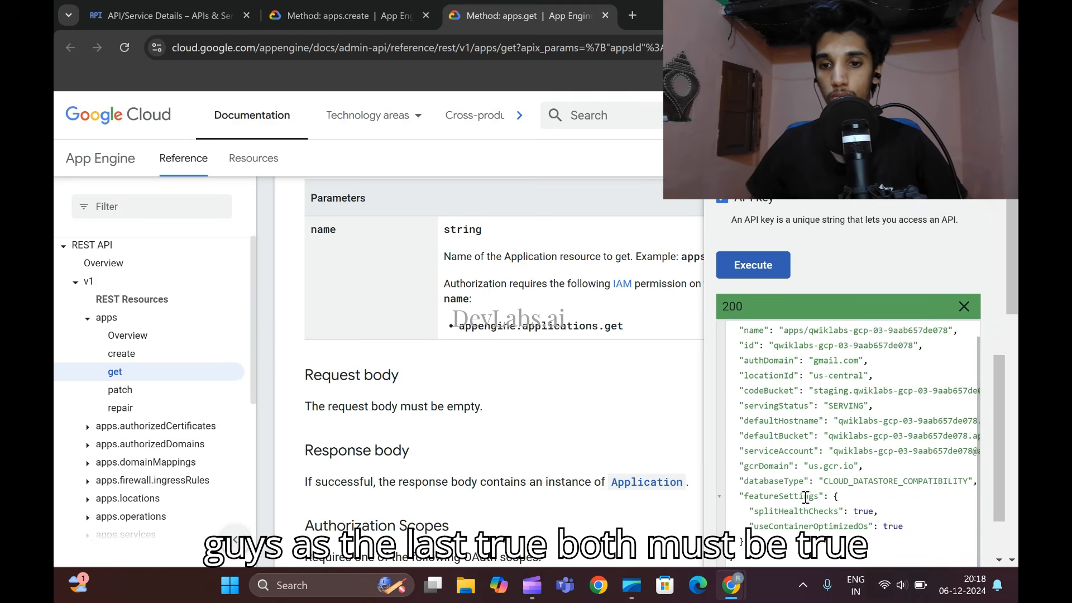
- Compare the apps.get response with the sample response in the lab's Task 2 instructions
scroll(806, 496, "up", 1)
mouse_move(731, 585)
left_click(754, 492)
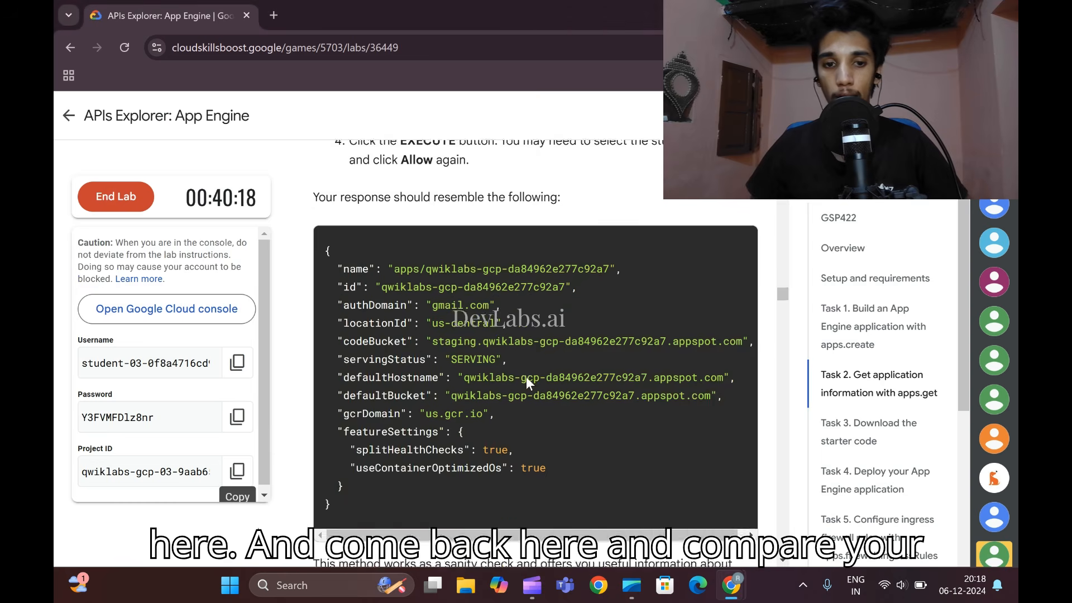
scroll(526, 376, "down", 2)
scroll(632, 346, "up", 1)
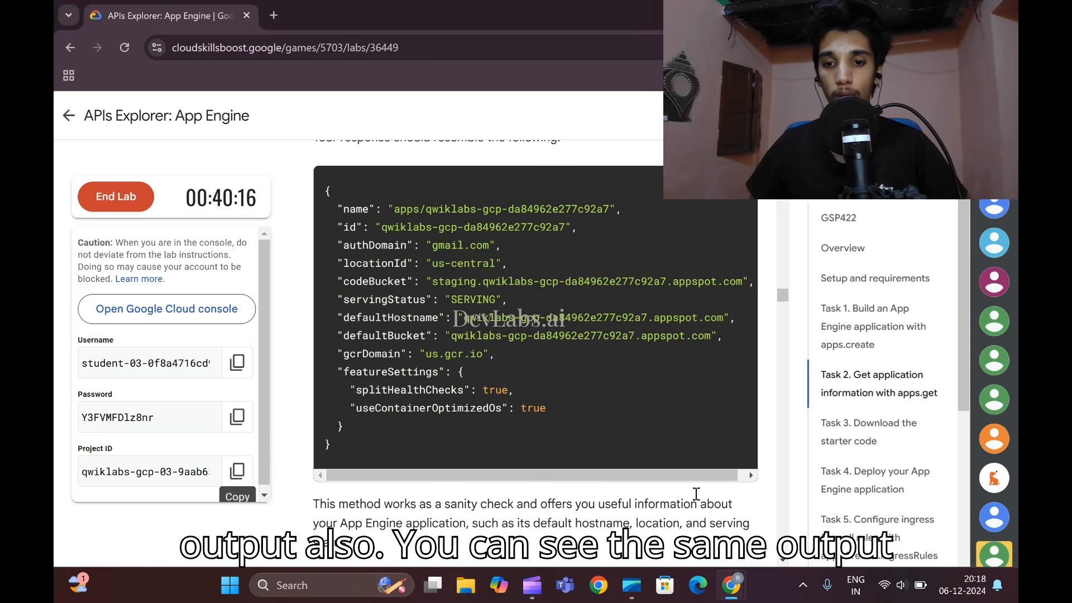
- Copy the git clone command for the python-docs-samples repository from the lab's Task 3 and run it in an enlarged Cloud Shell terminal
scroll(578, 374, "down", 10)
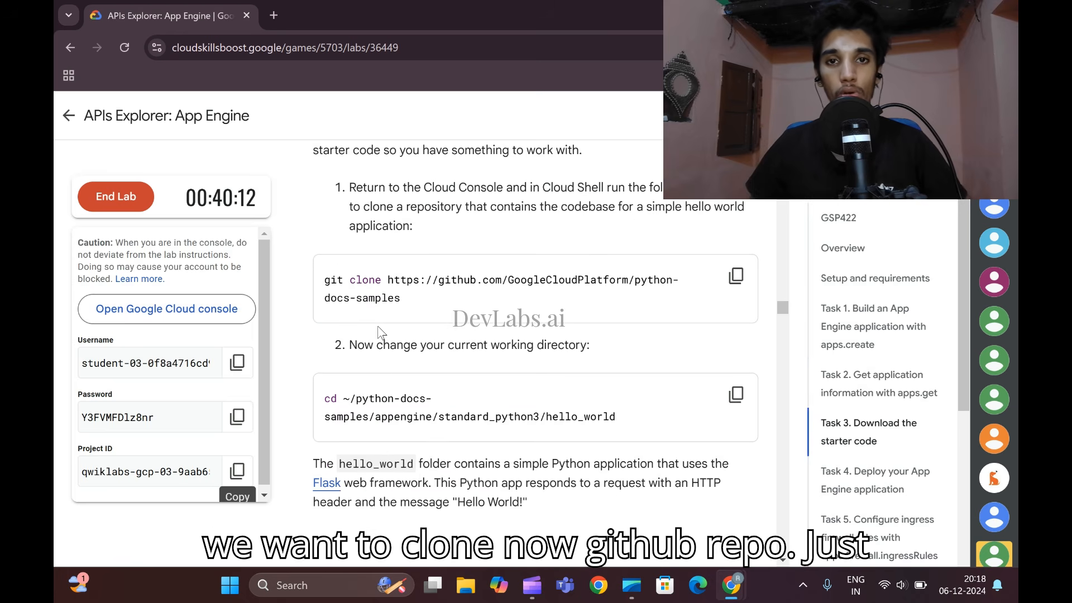
left_click(735, 276)
mouse_move(736, 583)
left_click(812, 497)
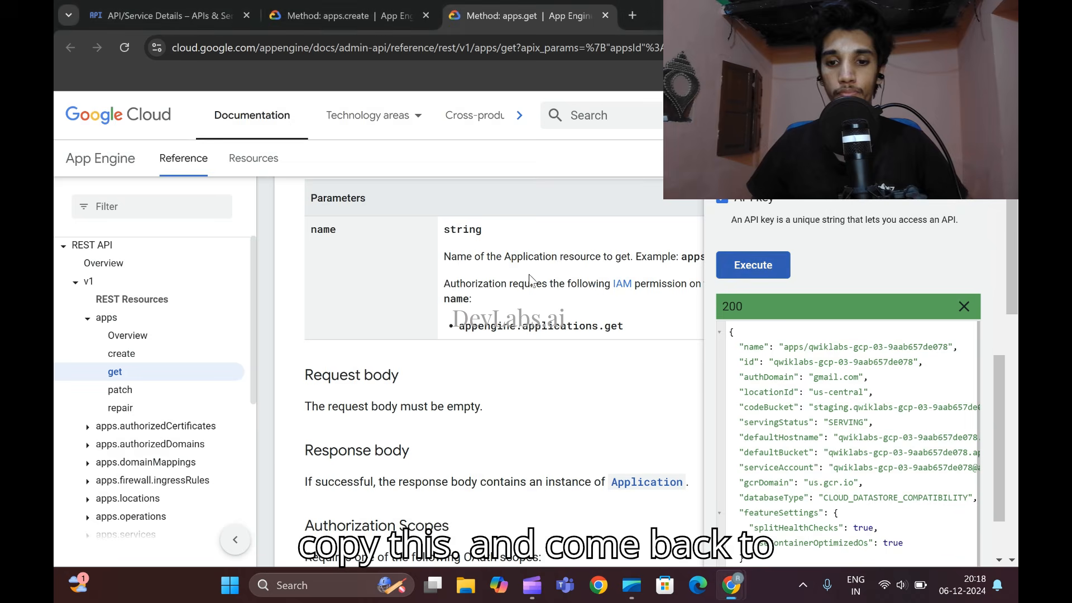
left_click(163, 16)
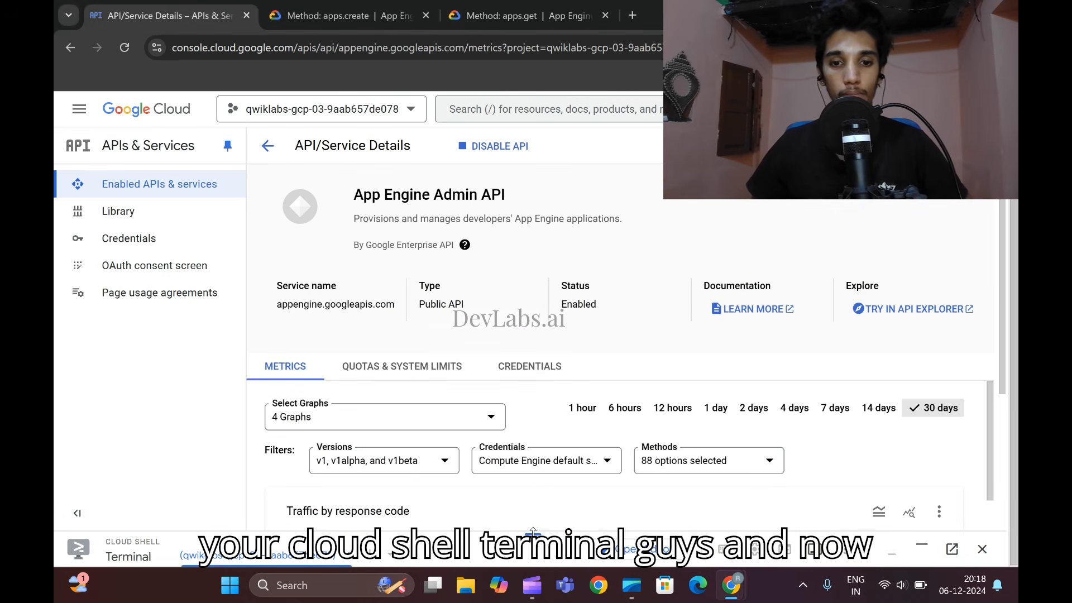
left_click_drag(533, 532, 548, 112)
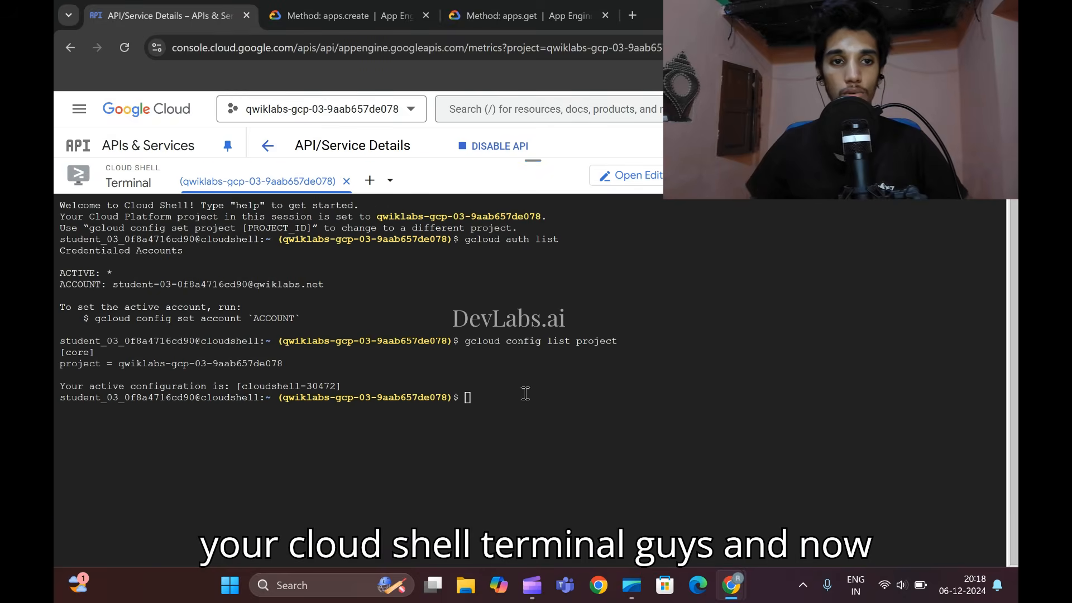
key("ctrl+v")
key("Return")
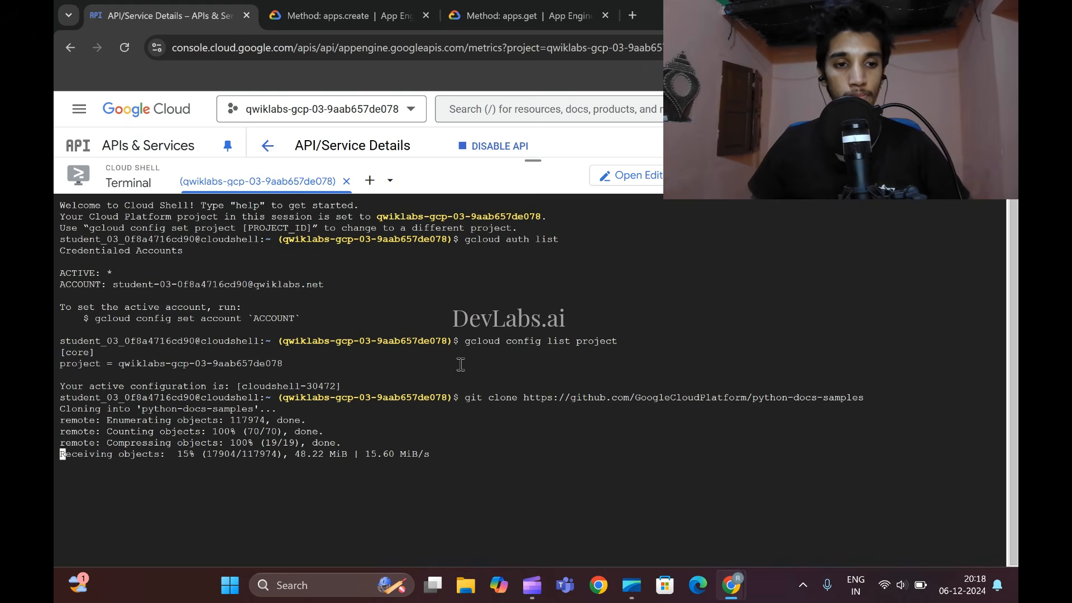
- Copy the cd command from the lab's Task 3 and run it in Cloud Shell to enter ~/python-docs-samples/appengine/standard_python3/hello_world
mouse_move(731, 585)
left_click(679, 513)
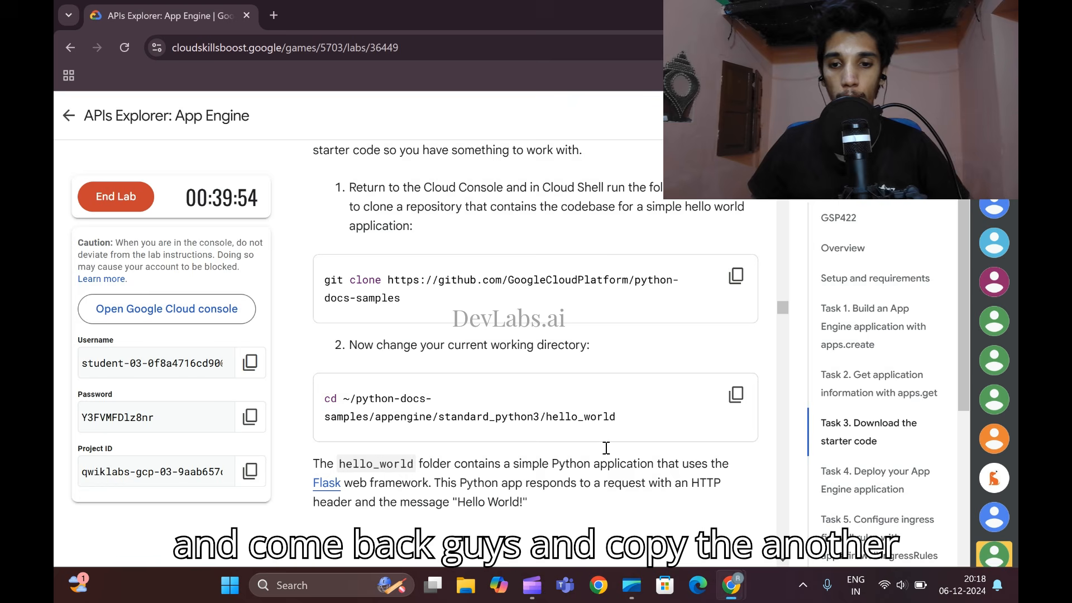
scroll(408, 324, "down", 1)
scroll(420, 282, "up", 1)
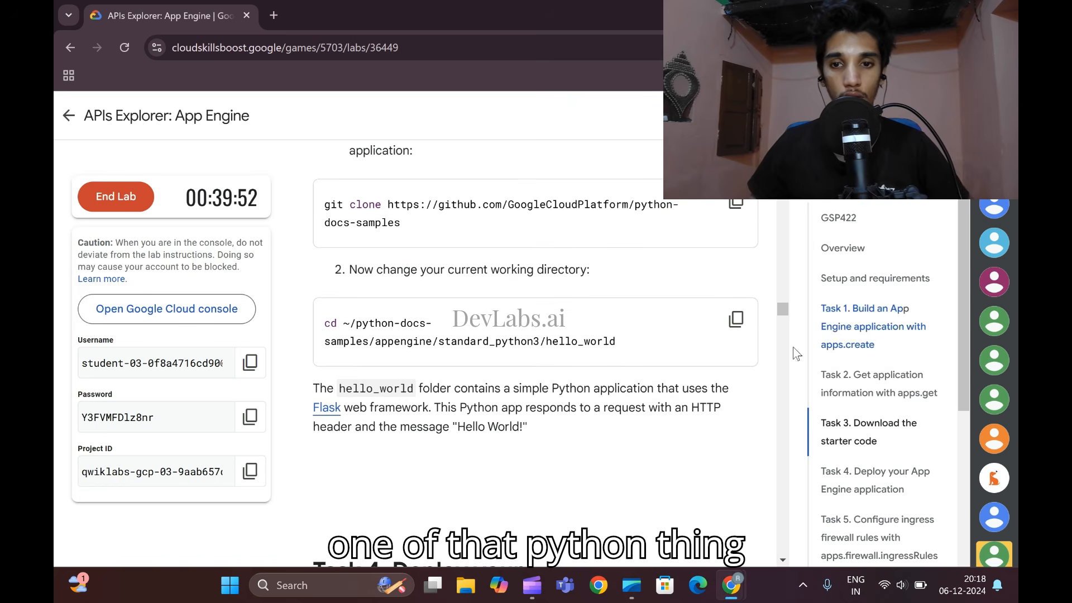
left_click(735, 319)
scroll(608, 373, "up", 2)
scroll(607, 373, "down", 1)
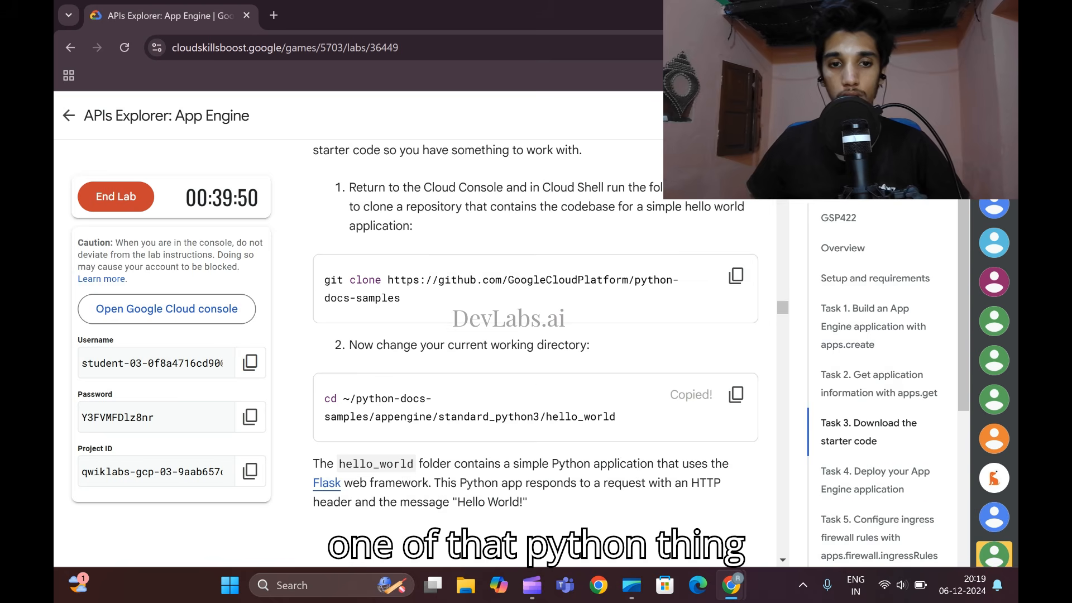
mouse_move(732, 585)
left_click(874, 491)
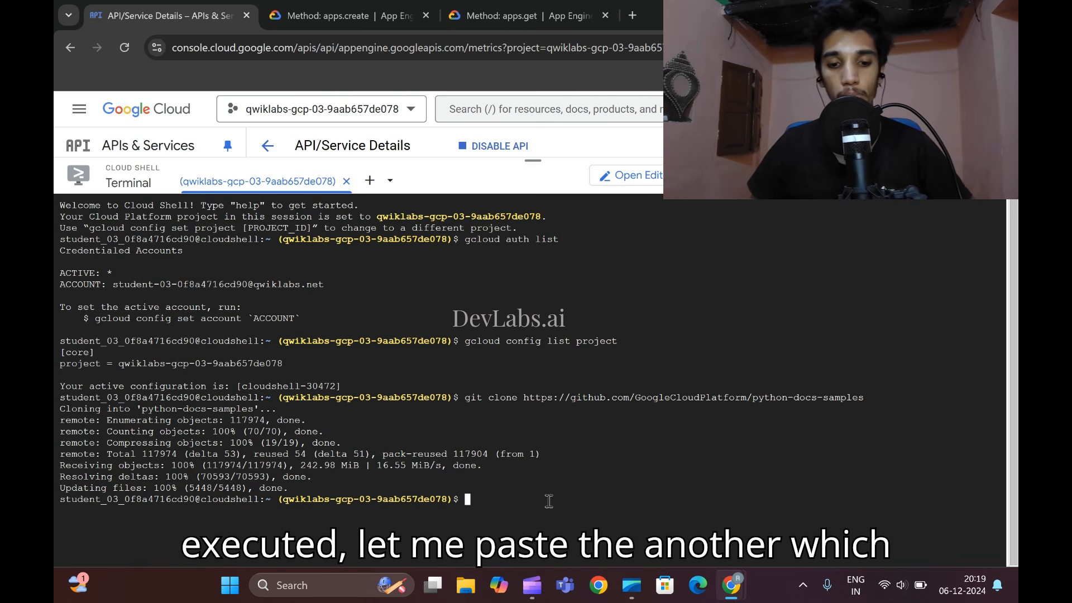
key("ctrl+v")
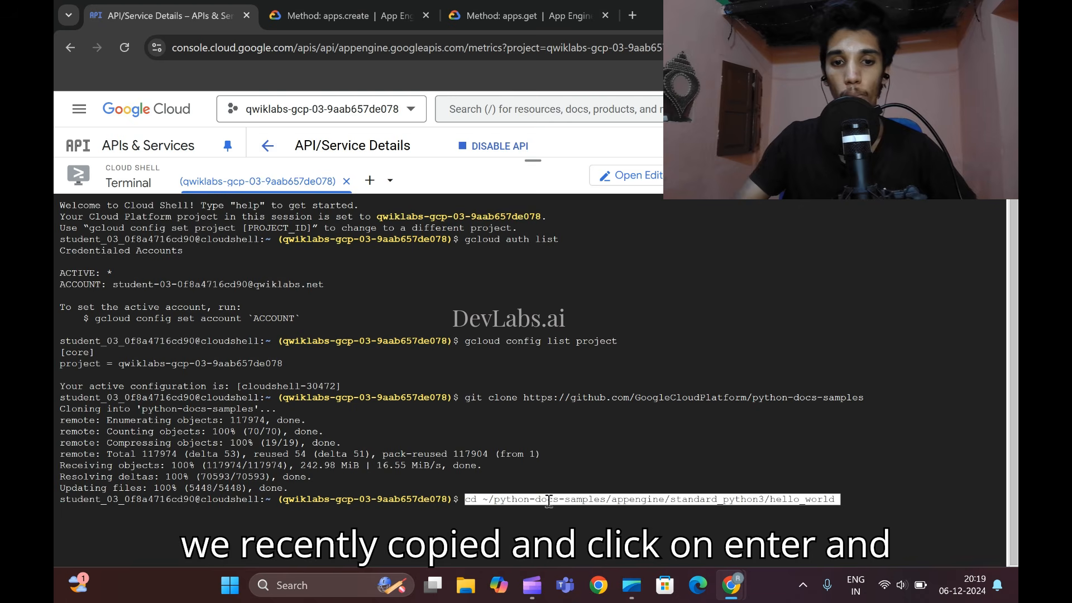
key("Return")
- Paste the export PROJECT_ID command from the lab's Task 4 into Cloud Shell and remove its [YOUR_PROJECT_ID] placeholder
mouse_move(731, 585)
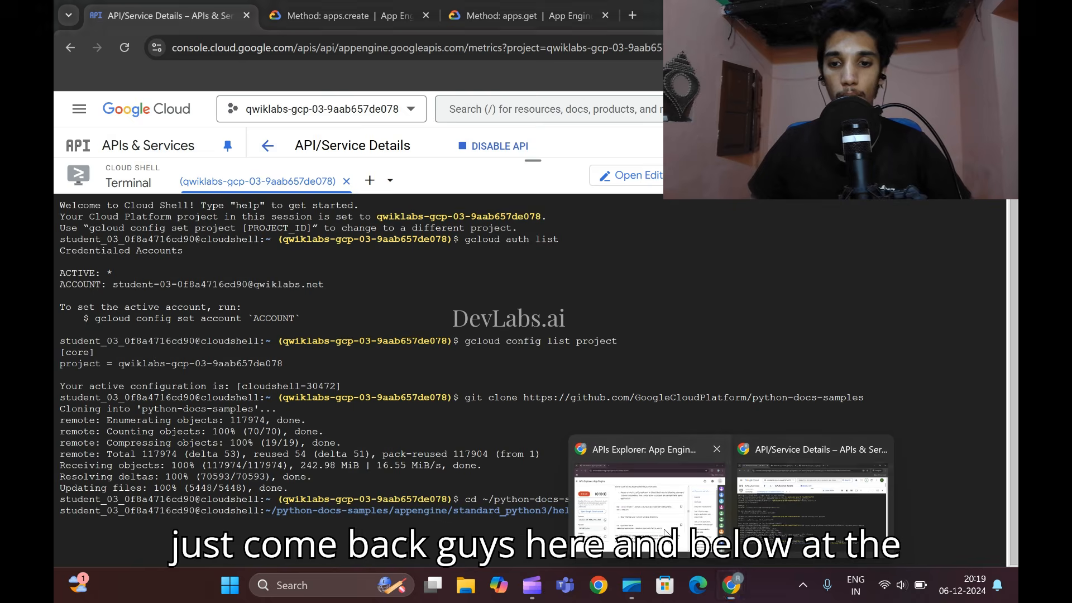
left_click(666, 532)
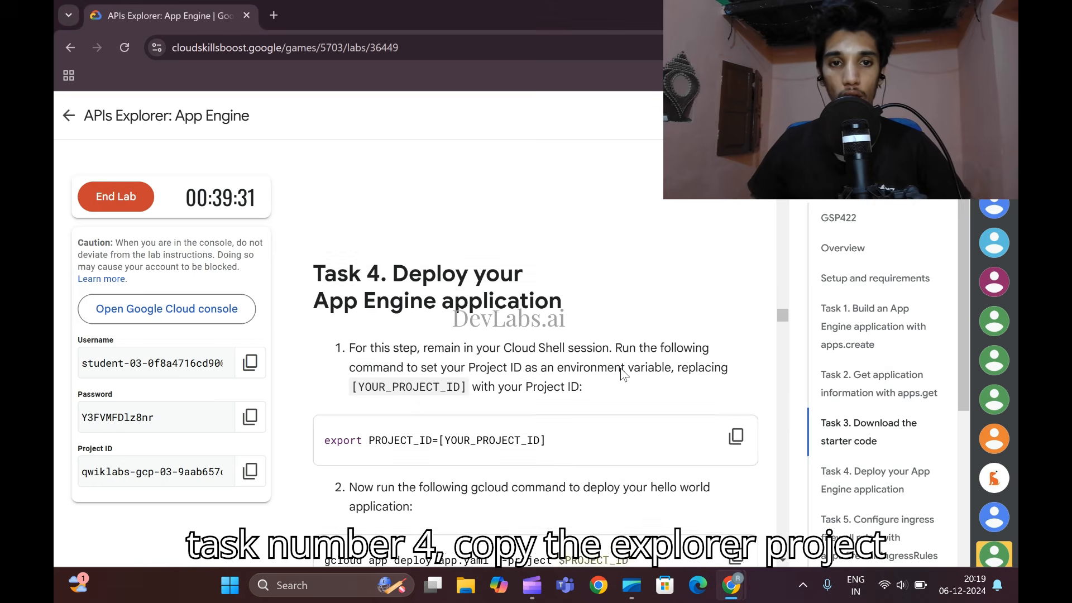
scroll(621, 367, "down", 3)
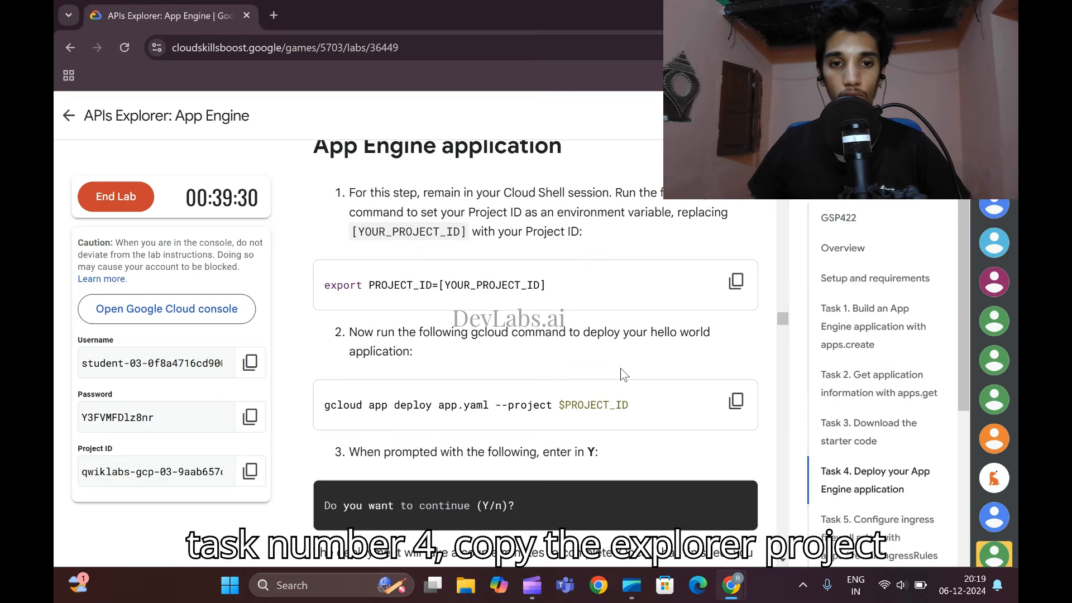
left_click(743, 290)
mouse_move(731, 585)
left_click(770, 514)
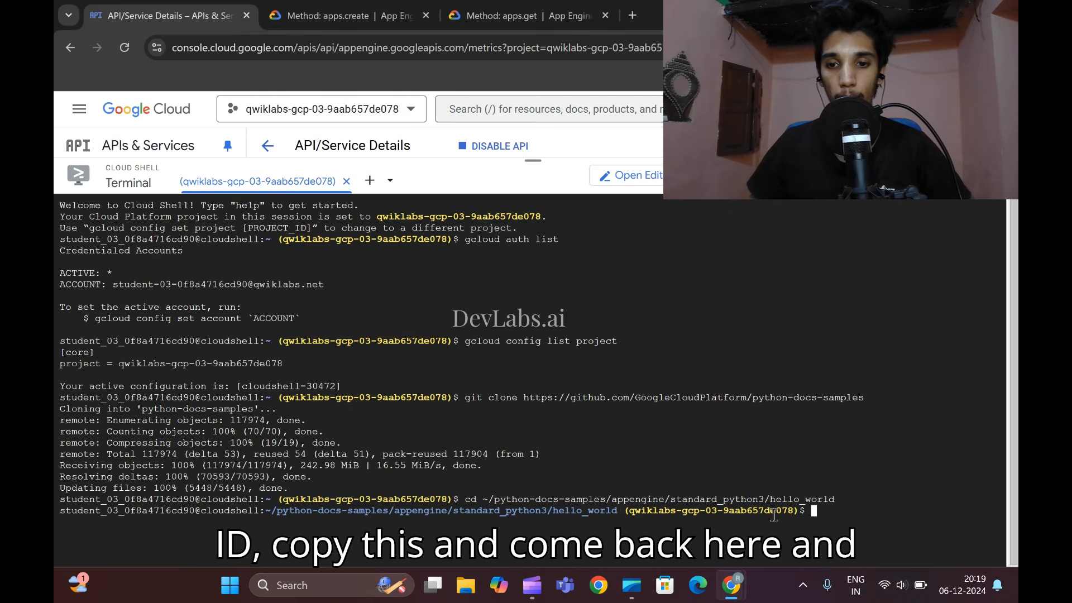
key("ctrl+v")
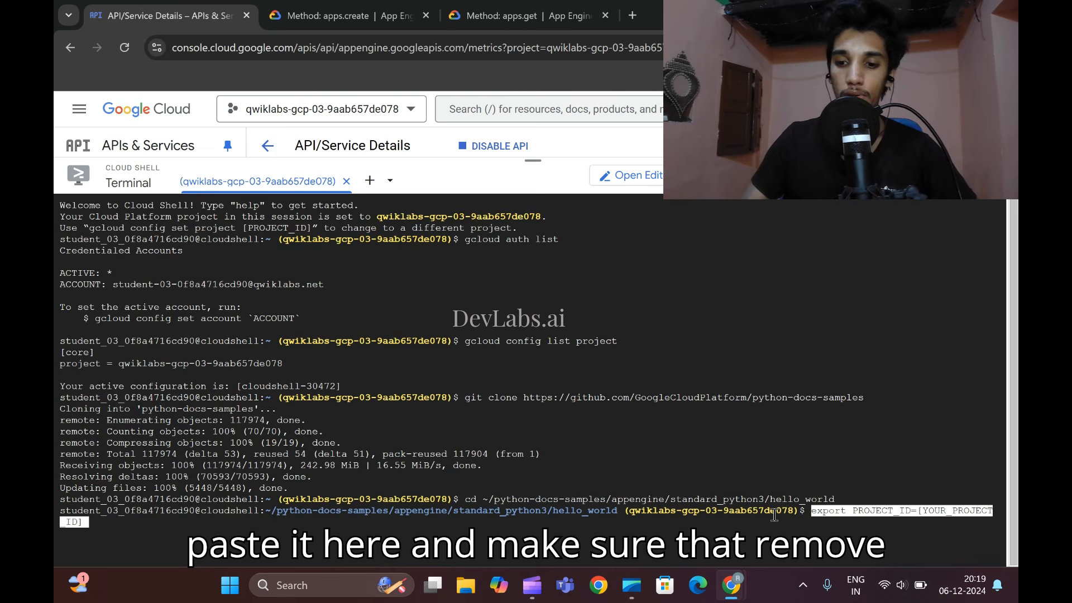
key("BackSpace")
key("BackSpace")
key("BackSpace")
key("BackSpace")
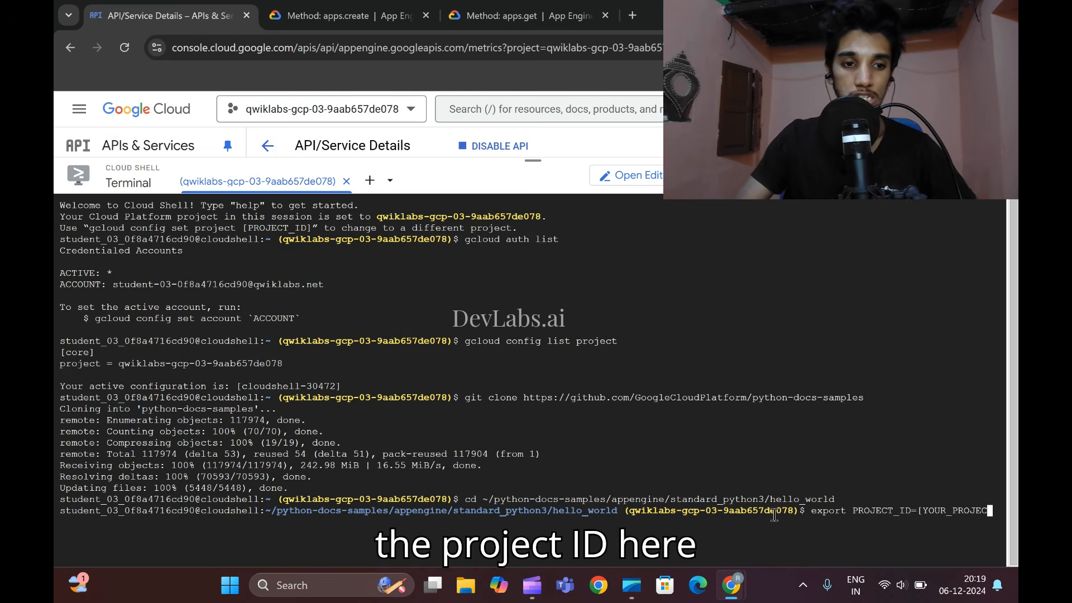
key("BackSpace")
key("BackSpace")
key("BackSpace")
key("BackSpace")
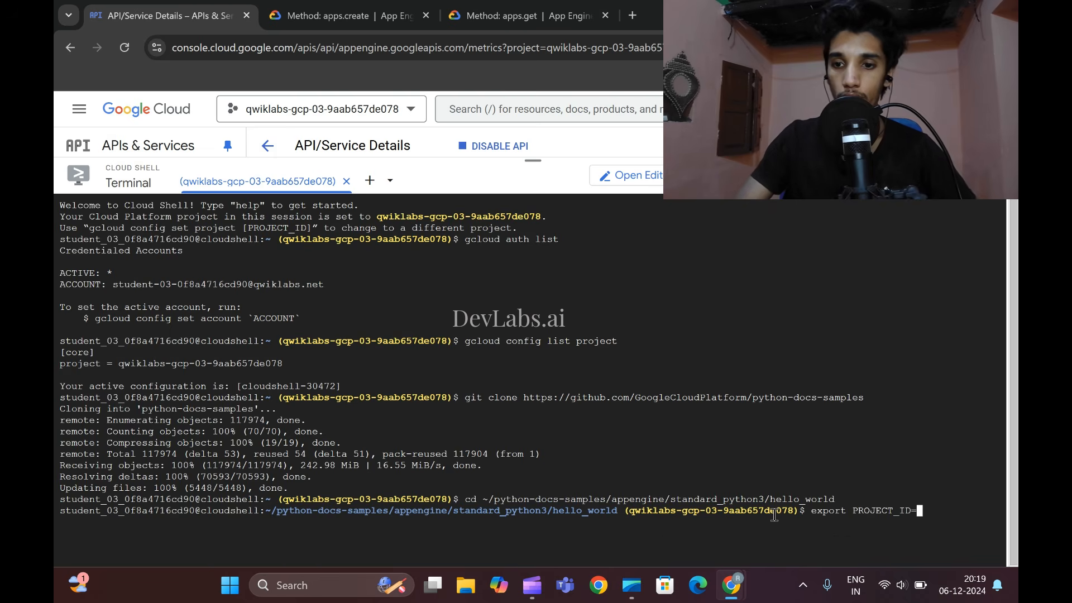
- Complete the export command with the project ID copied from the lab page and run it
mouse_move(732, 584)
left_click(694, 503)
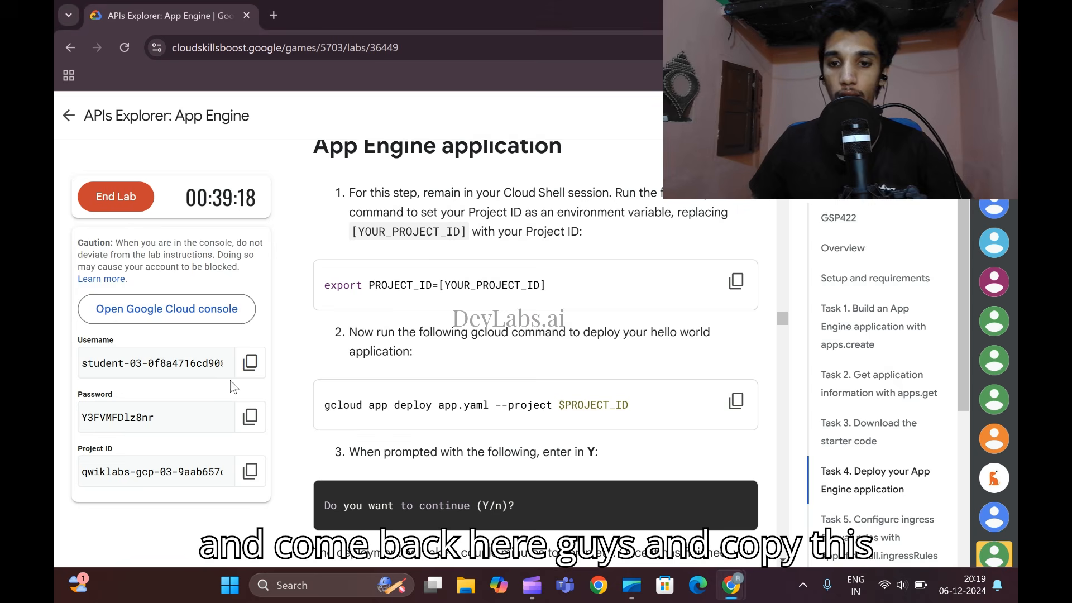
left_click(249, 471)
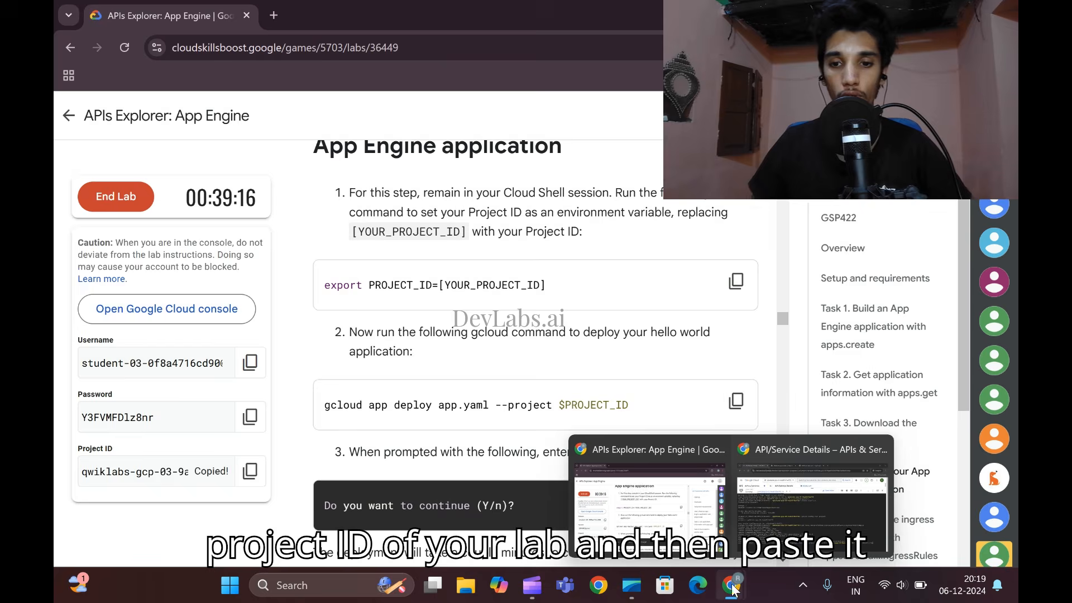
left_click(828, 510)
key("ctrl+v")
key("Return")
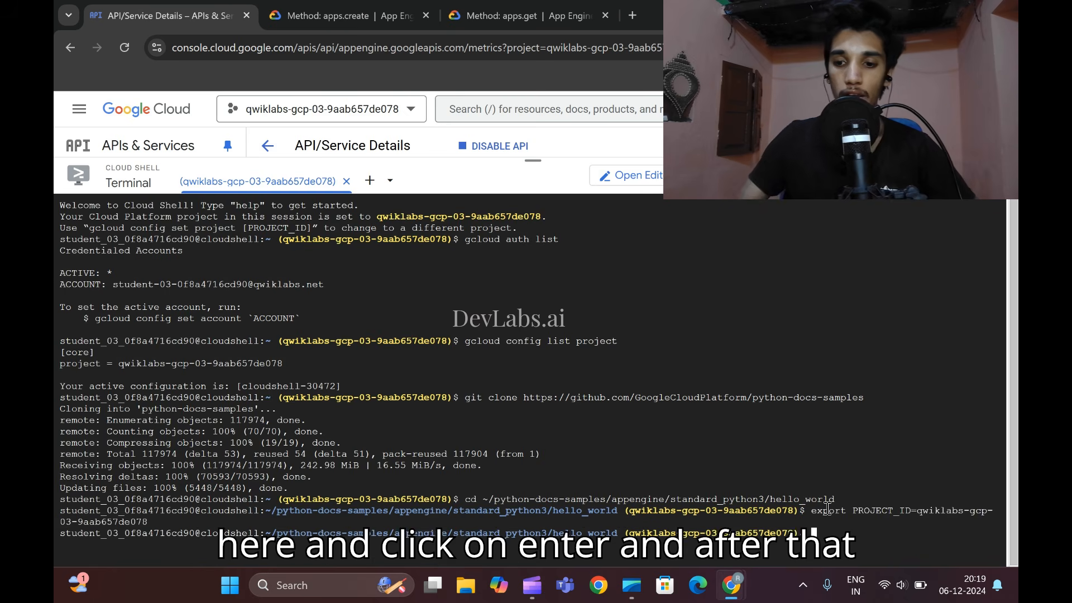
- Copy the command gcloud app deploy app.yaml --project $PROJECT_ID from the lab's Task 4 and run it in Cloud Shell
mouse_move(740, 584)
left_click(694, 502)
scroll(497, 355, "down", 3)
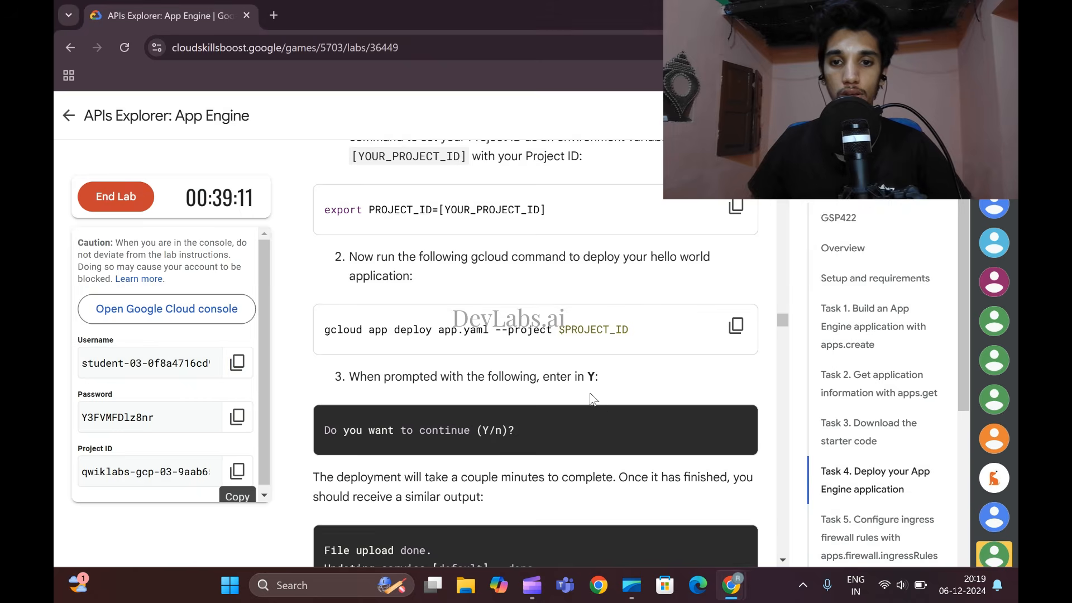
left_click(736, 251)
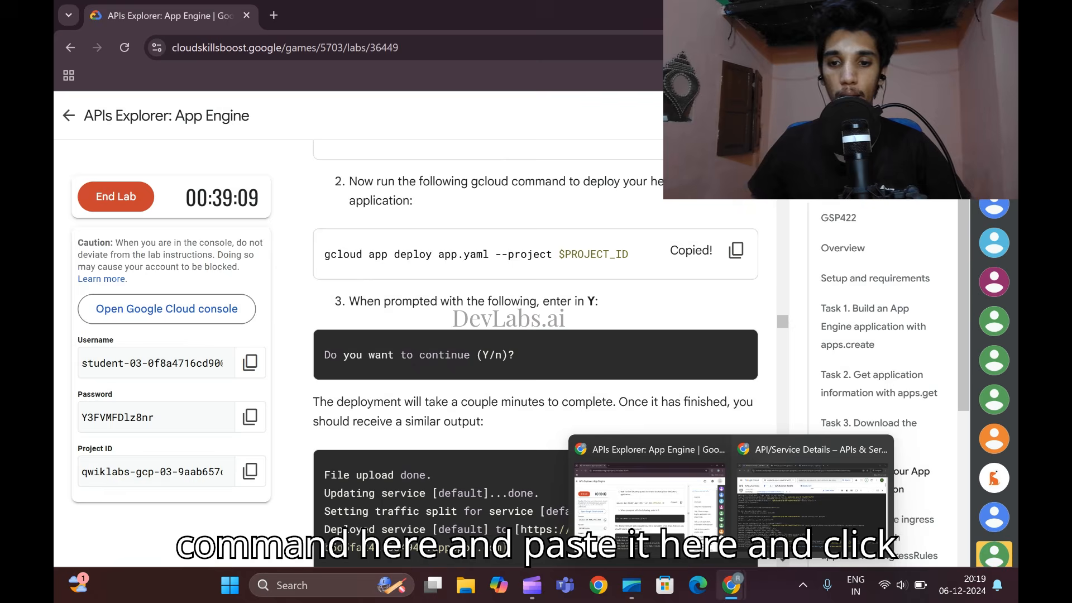
left_click(780, 505)
key("ctrl+v")
key("Return")
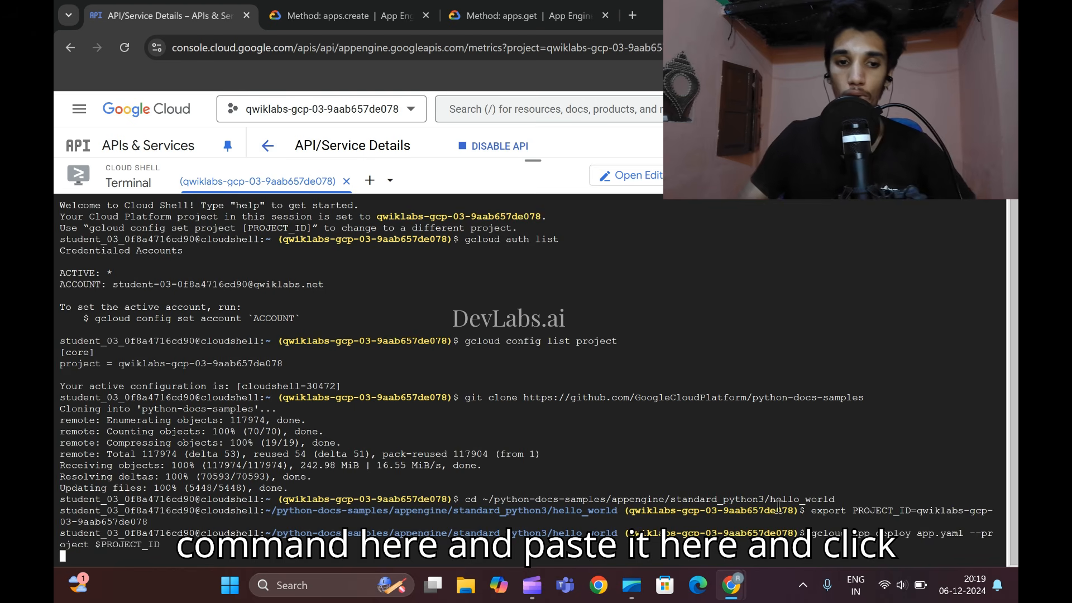
- Review the lab's Task 4 instructions on the deployment prompt, the expected output and opening the deployed service link
mouse_move(734, 584)
left_click(631, 446)
scroll(631, 444, "down", 5)
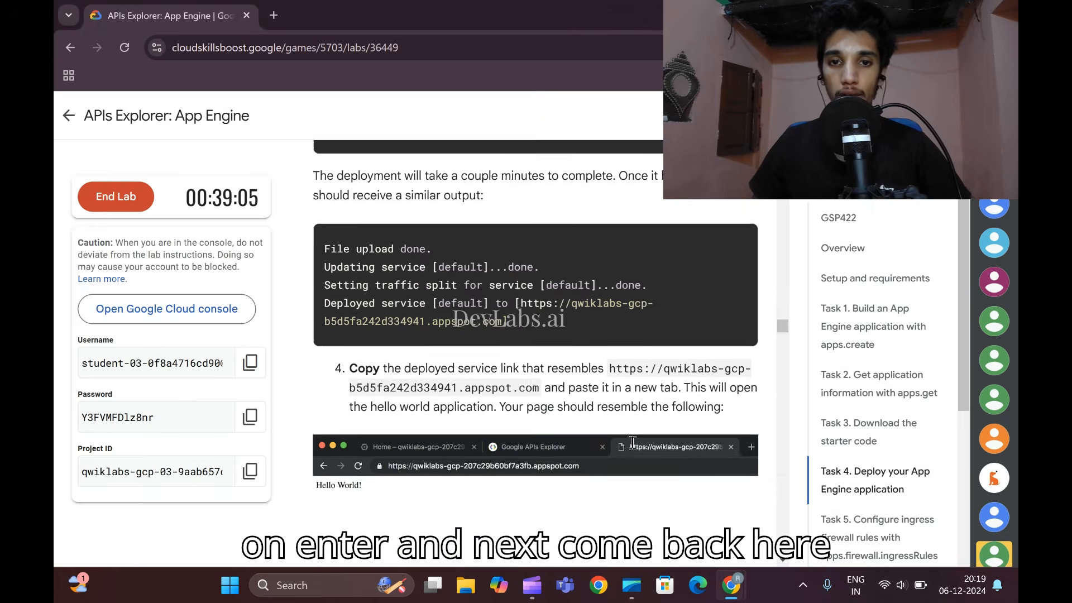
scroll(633, 441, "up", 5)
scroll(630, 446, "down", 1)
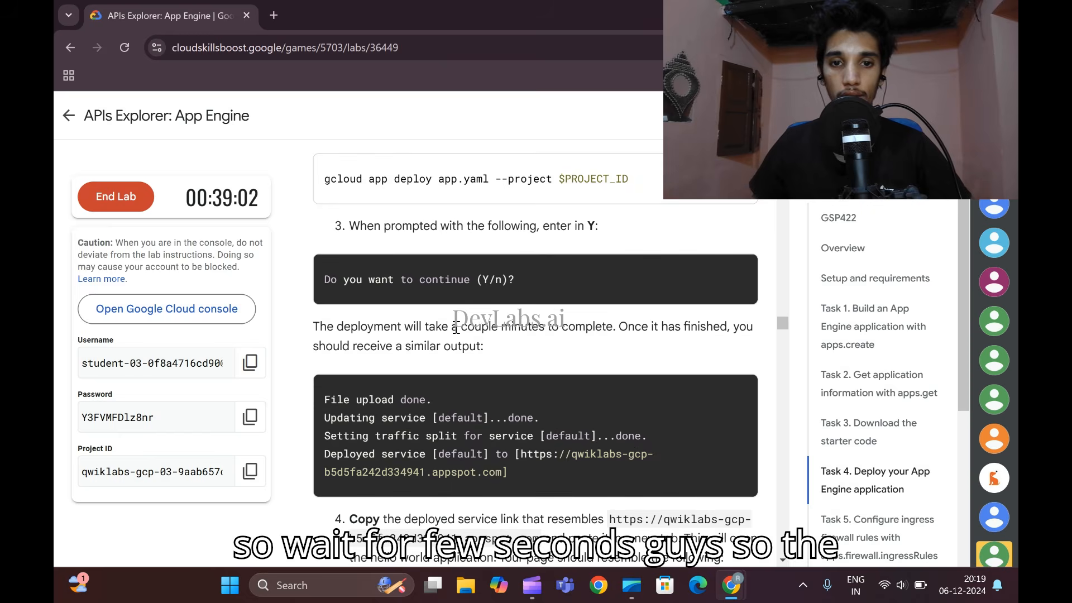
- Switch to Cloud Shell and answer the App Engine deployment prompt with Y
mouse_move(731, 584)
left_click(795, 510)
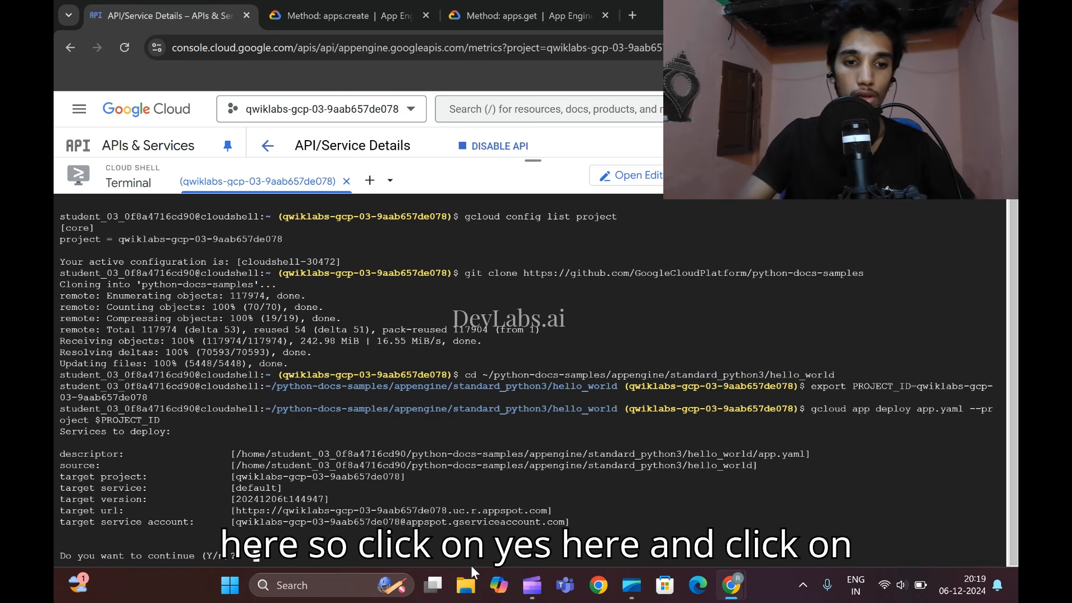
type("Y")
key("Return")
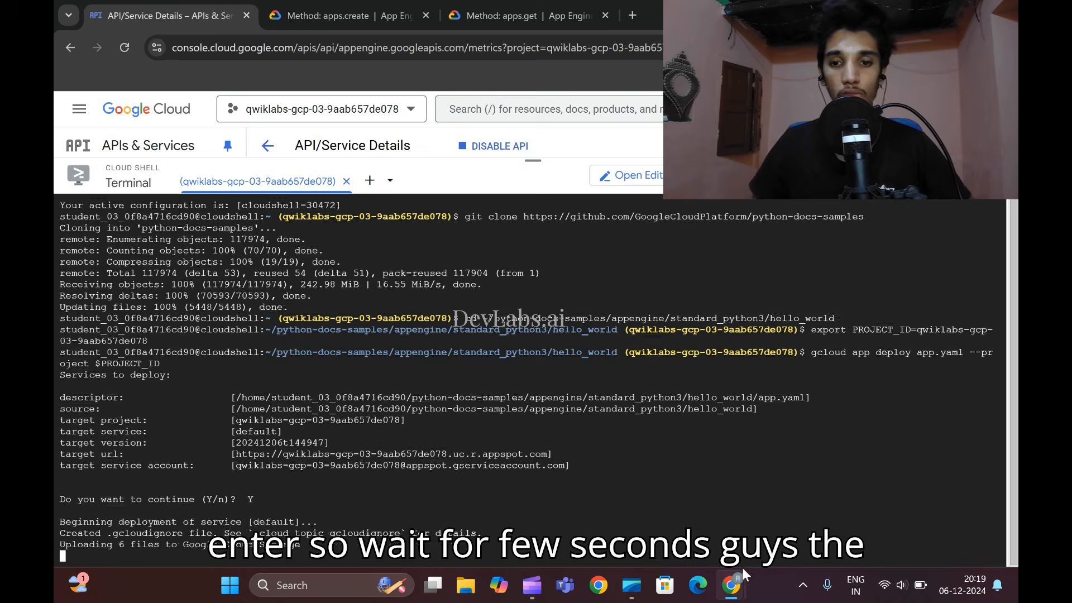
- Read the rest of the lab's Task 4 instructions and open the deployed service link shown in the Cloud Shell output
mouse_move(732, 583)
left_click(656, 516)
scroll(545, 399, "down", 5)
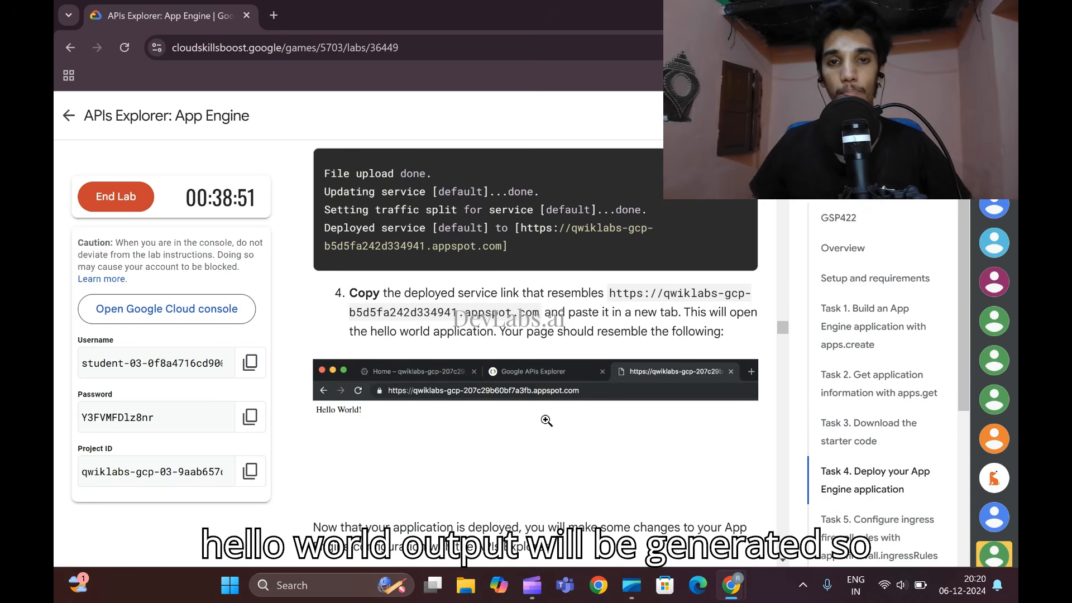
scroll(547, 421, "down", 5)
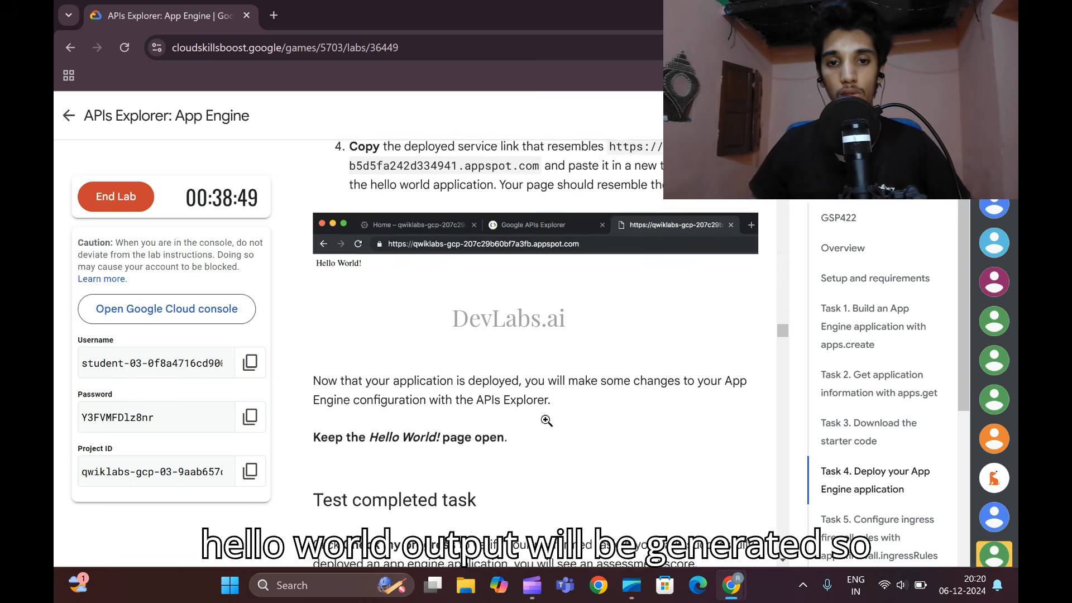
mouse_move(731, 585)
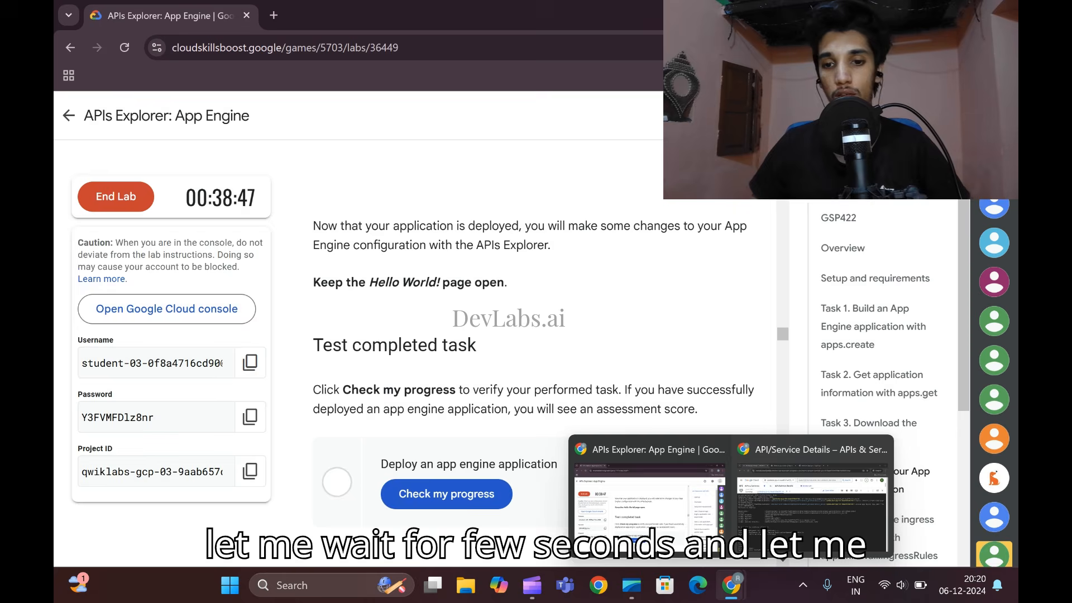
left_click(748, 505)
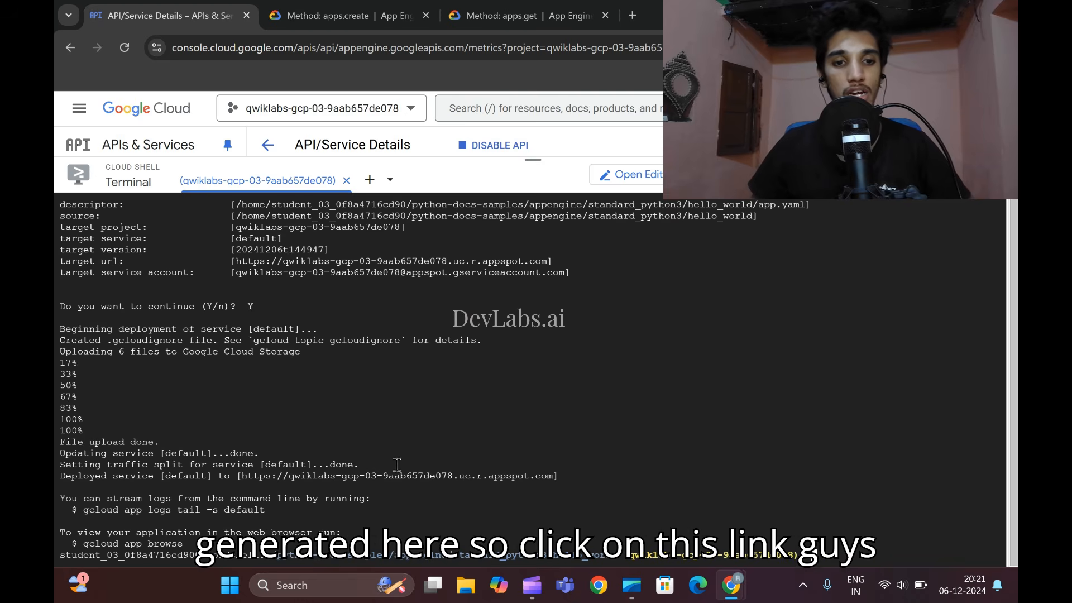
left_click(307, 476)
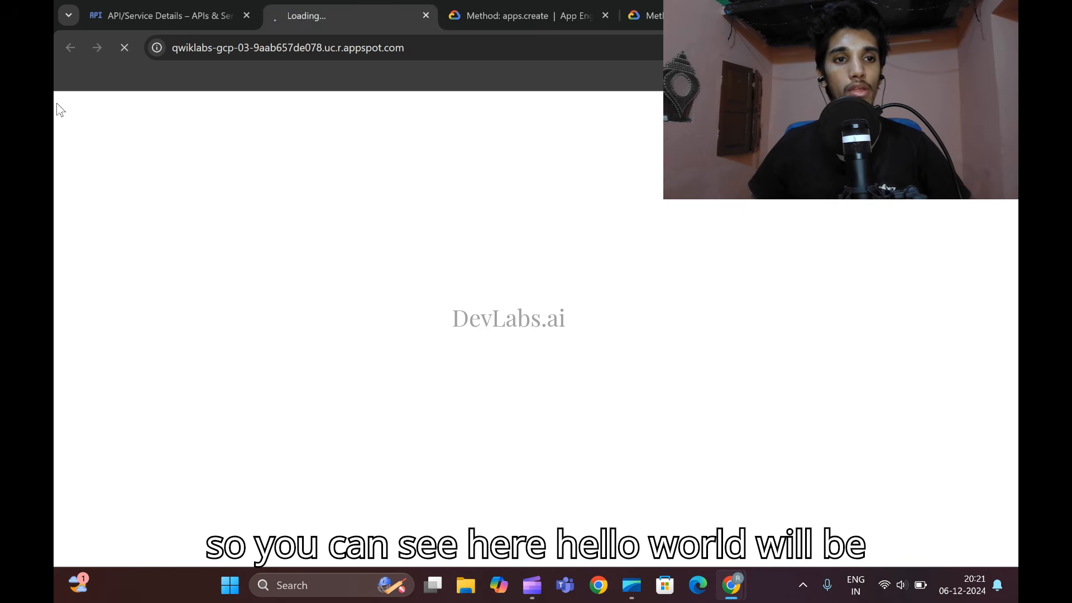
- Return to the lab page and check the progress of the task Deploy an app engine application
left_click(151, 12)
mouse_move(732, 584)
left_click(743, 483)
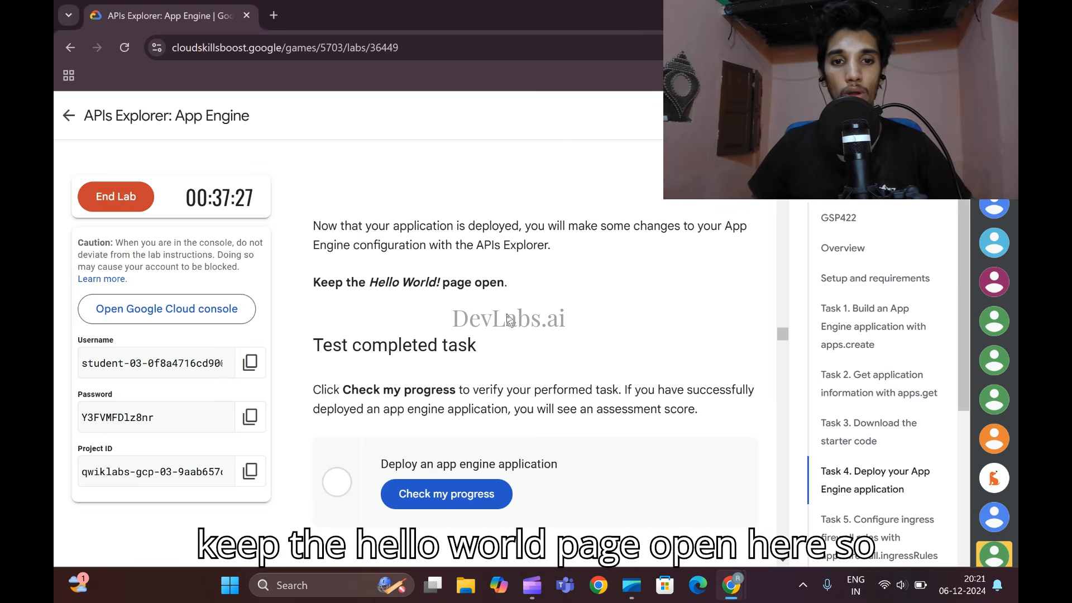
scroll(509, 319, "down", 3)
left_click(450, 355)
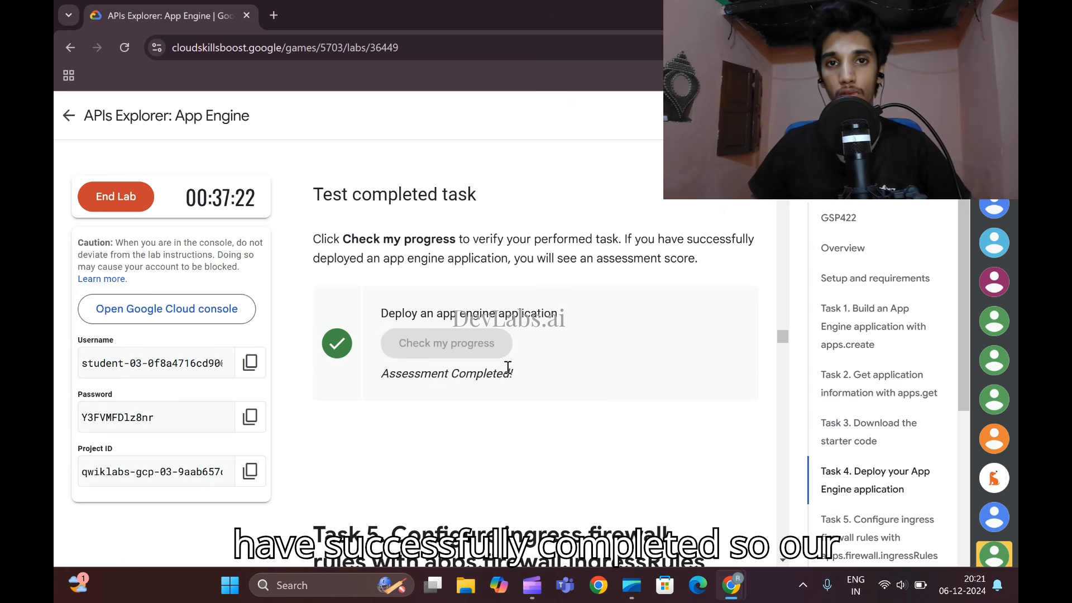
- Open the lab's Task 5 direct link to apps.firewall.ingressRules.create in an incognito window and read the required request parameters in the lab
scroll(509, 373, "down", 3)
scroll(510, 373, "up", 7)
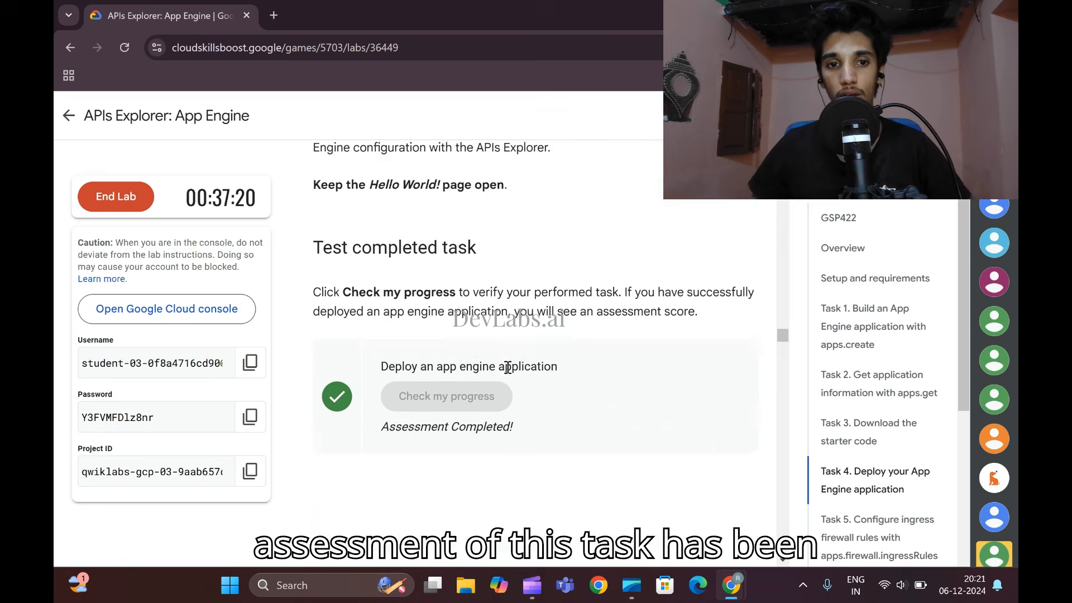
scroll(509, 373, "down", 5)
scroll(509, 373, "down", 7)
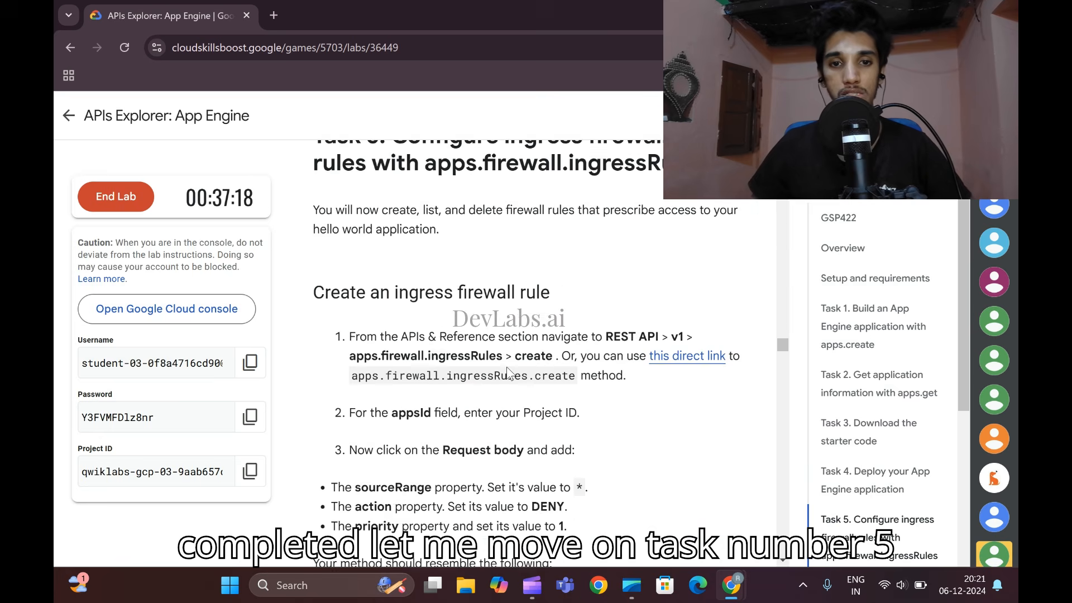
right_click(664, 302)
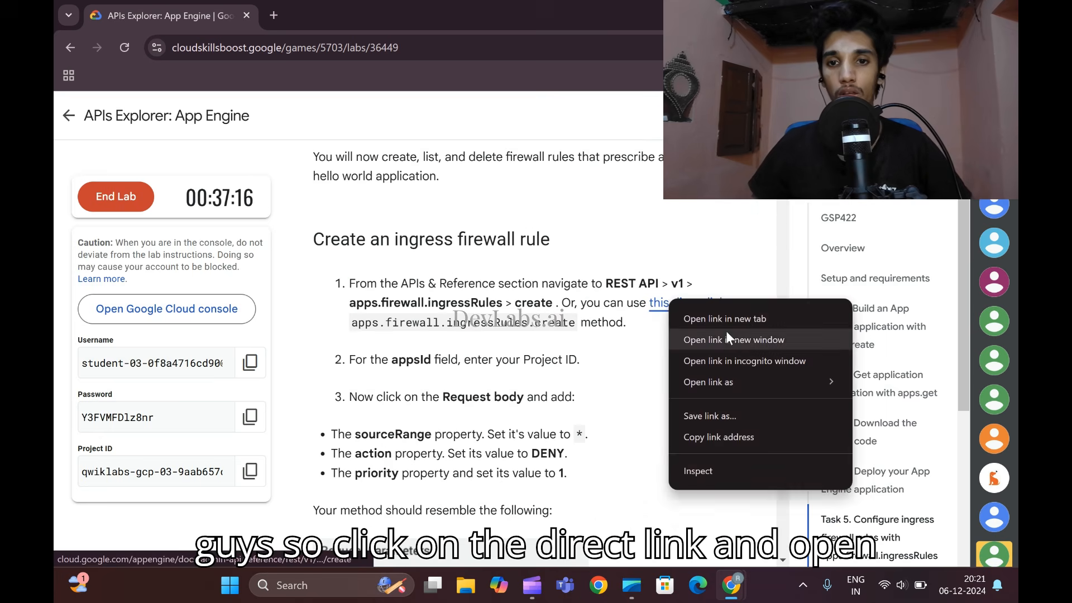
left_click(731, 354)
mouse_move(731, 585)
left_click(642, 491)
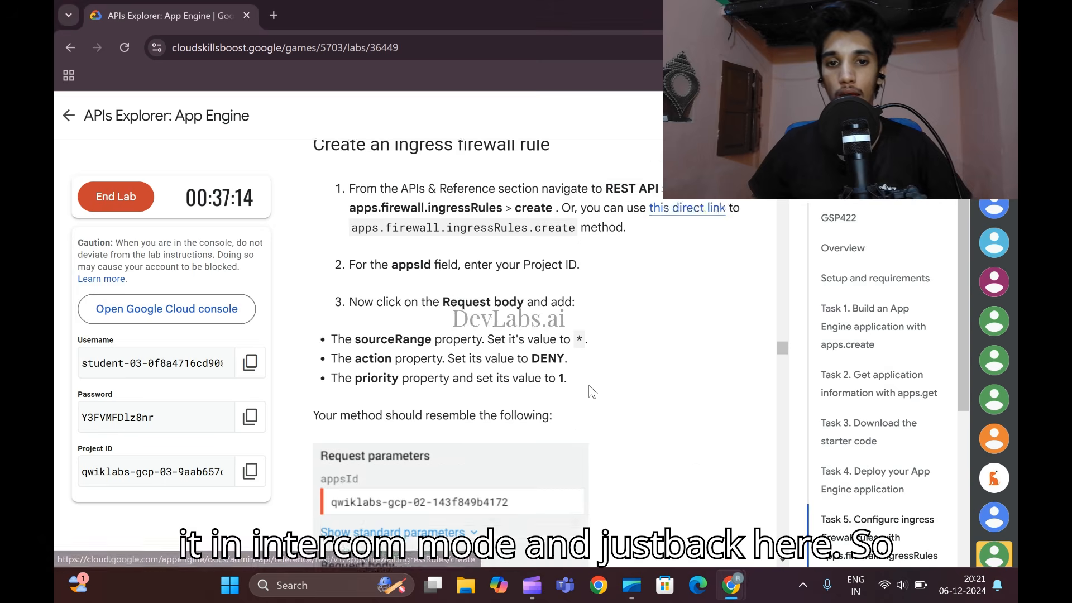
scroll(452, 308, "down", 3)
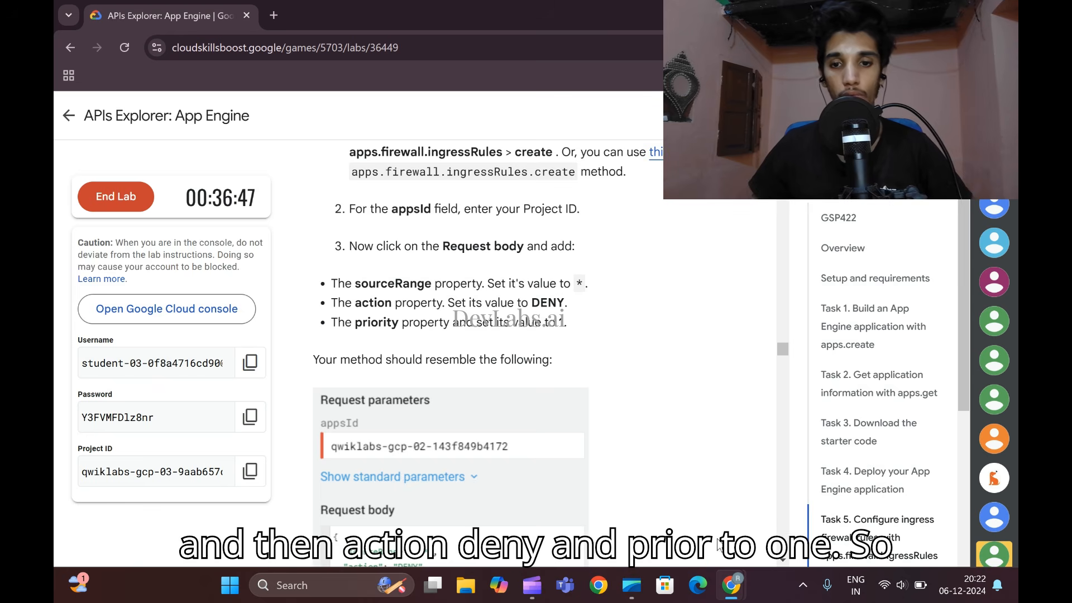
- Copy the project ID from the lab page into the appsId parameter of the apps.firewall.ingressRules.create method
mouse_move(731, 585)
left_click(874, 502)
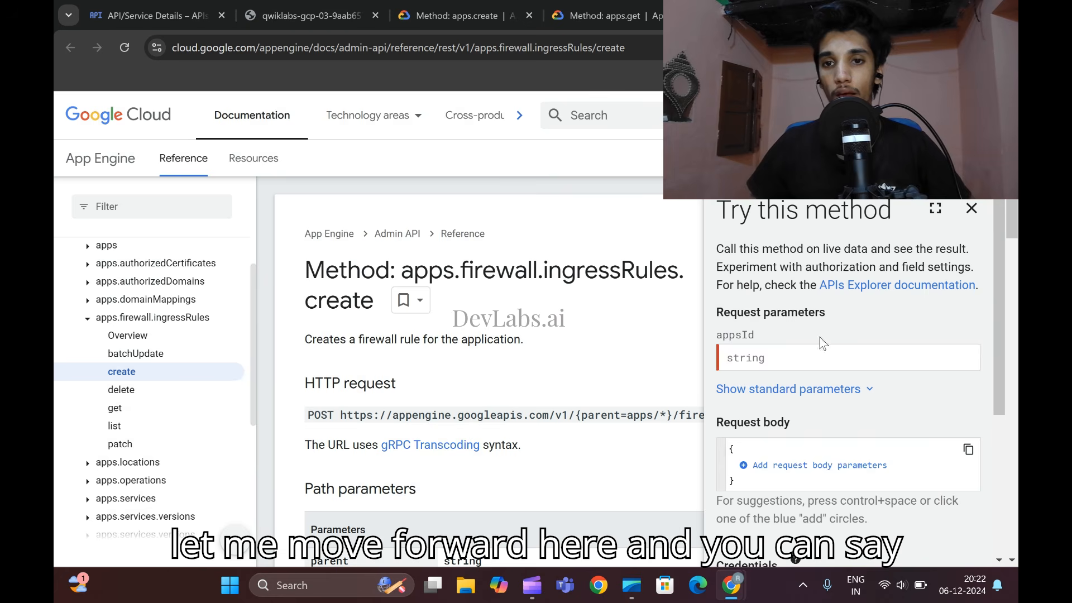
left_click(790, 363)
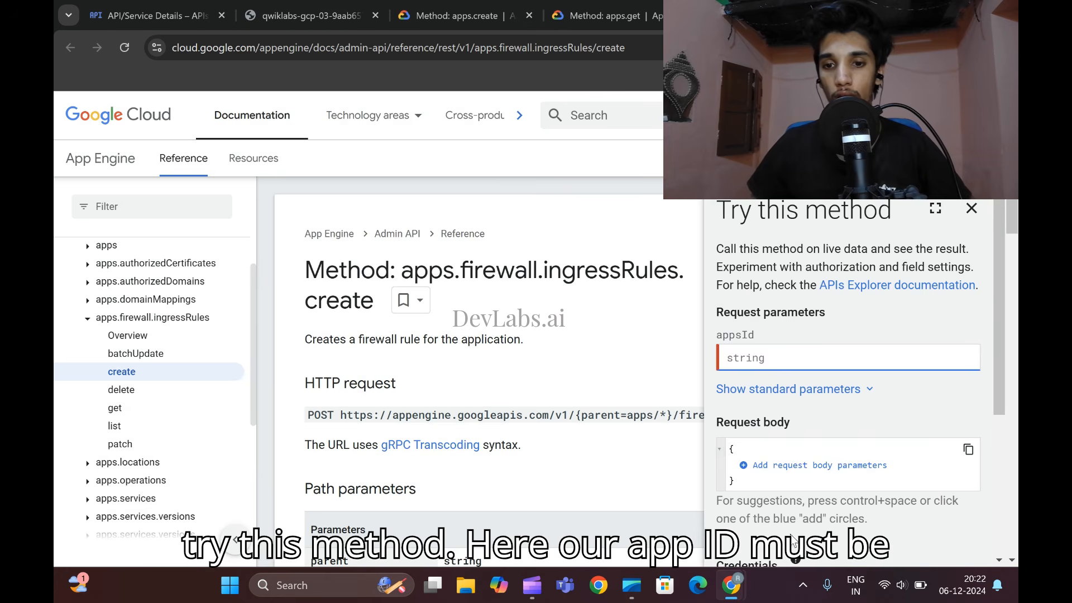
mouse_move(731, 586)
left_click(680, 534)
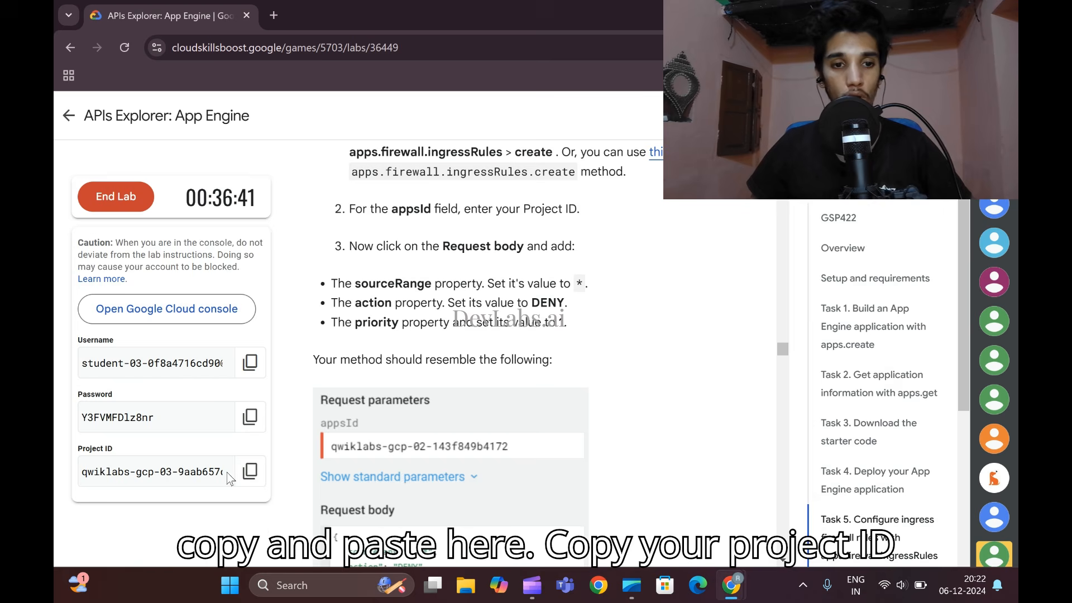
left_click(249, 471)
mouse_move(731, 585)
left_click(893, 502)
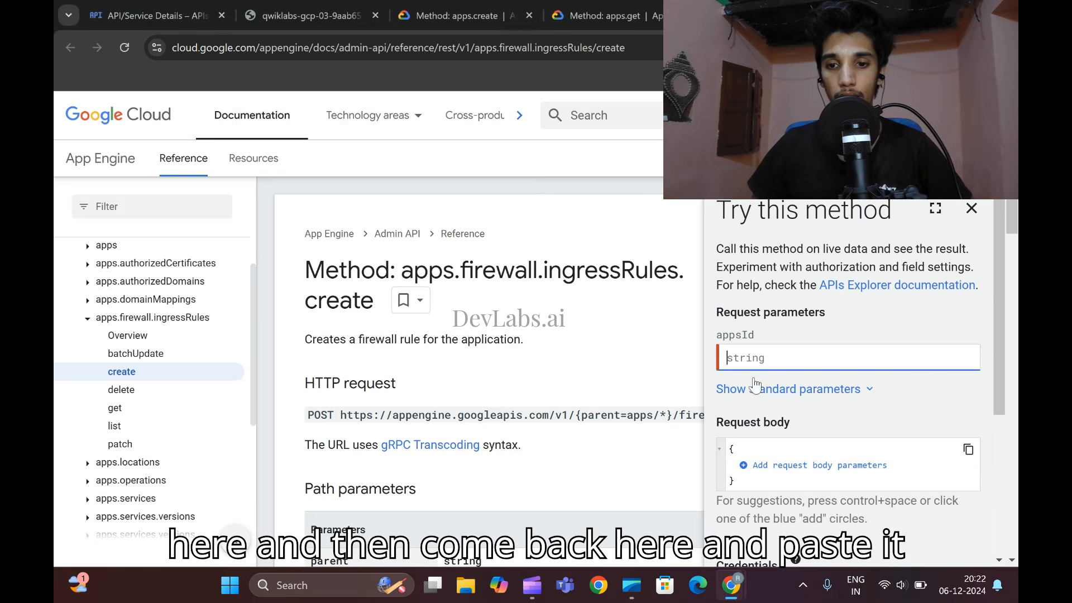
key("ctrl+v")
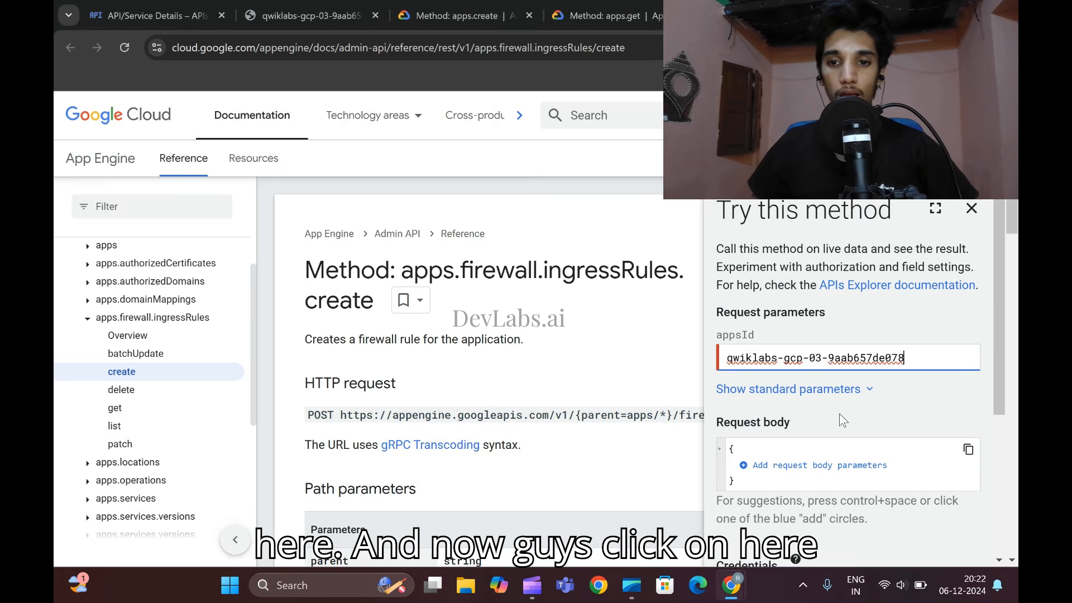
- Add the sourceRange property to the request body and set it to "*"
scroll(725, 335, "down", 3)
left_click(745, 319)
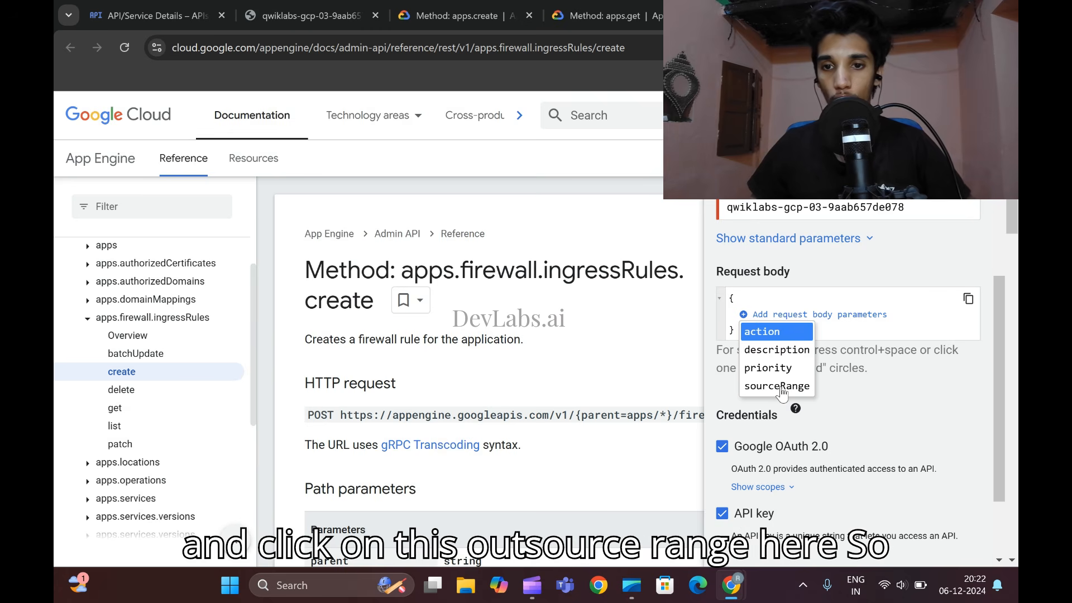
left_click(782, 386)
mouse_move(738, 571)
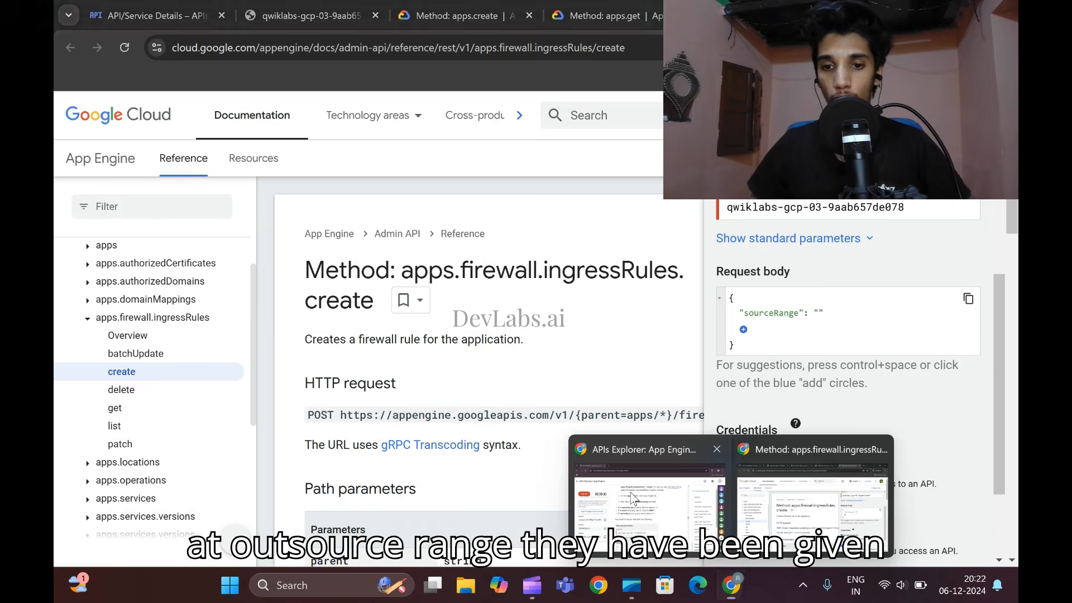
left_click(742, 488)
left_click(960, 491)
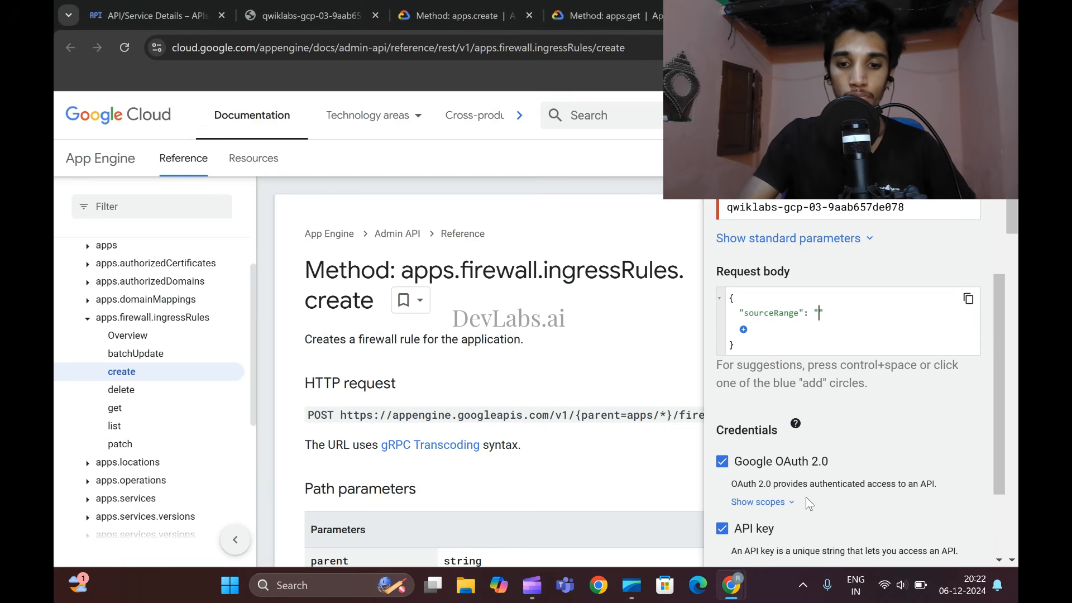
type("*")
- Add the action property with the value DENY and the priority property with the value 1 to the request body
mouse_move(730, 584)
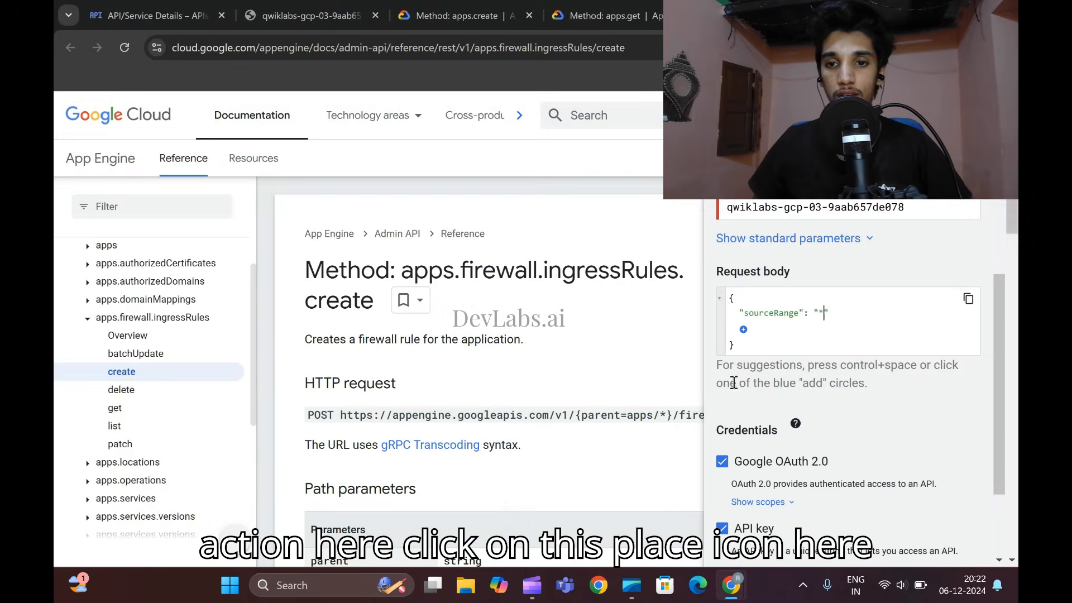
left_click(743, 330)
left_click(750, 349)
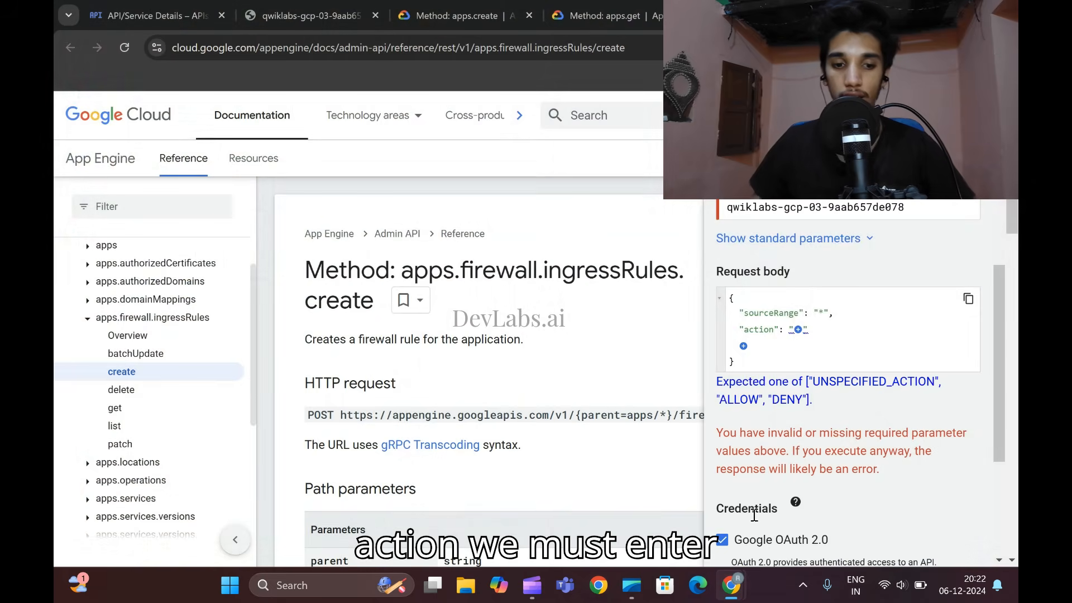
type("DENY")
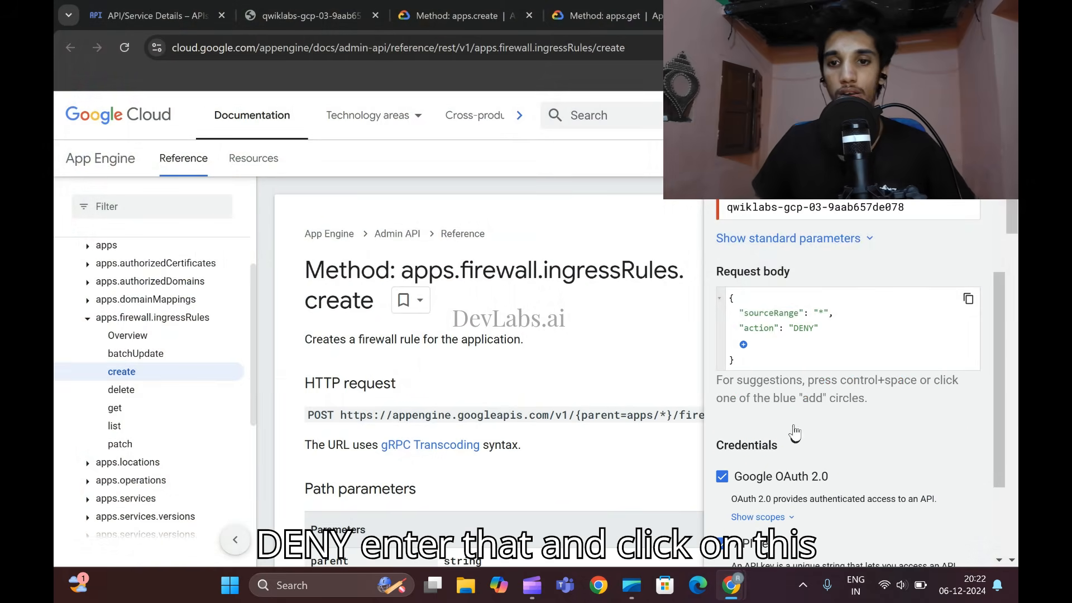
left_click(744, 345)
left_click(768, 380)
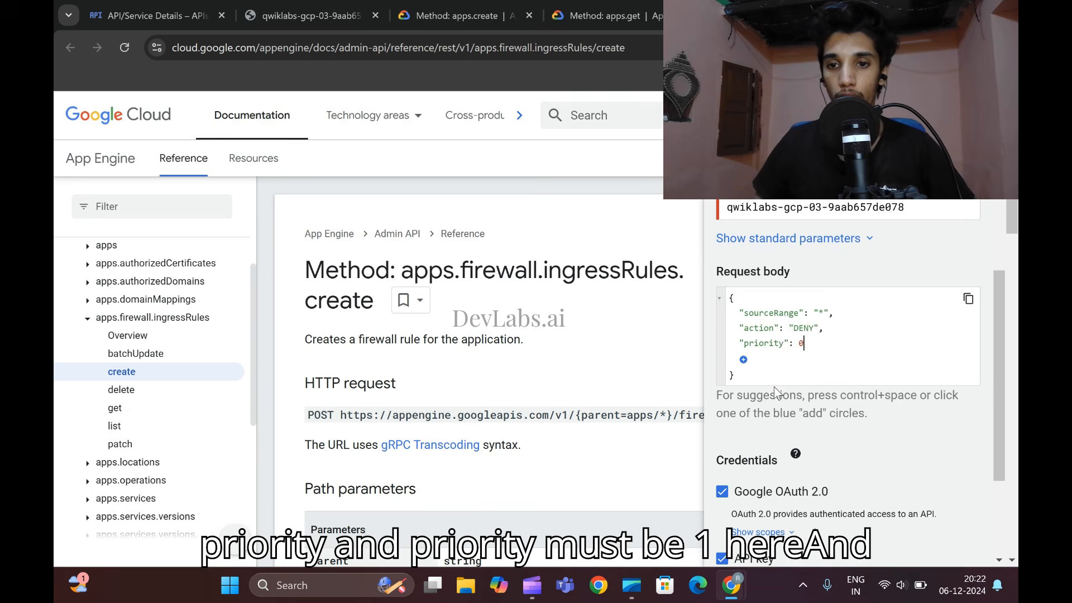
key("BackSpace")
type("1")
- Execute the ingress firewall rule creation request and compare its response with the expected output in the lab
scroll(777, 387, "down", 3)
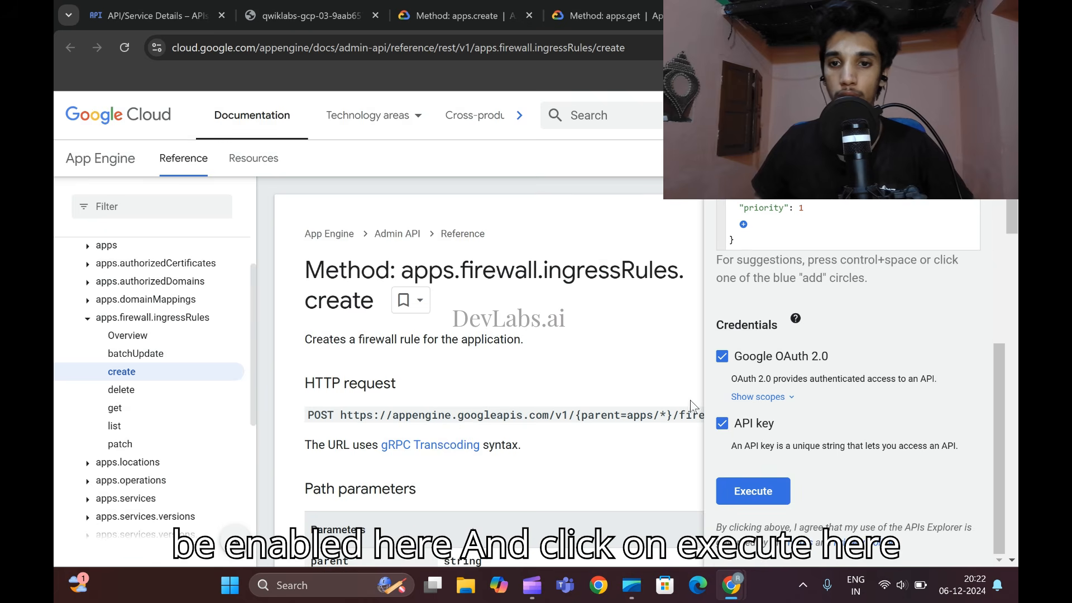
left_click(749, 494)
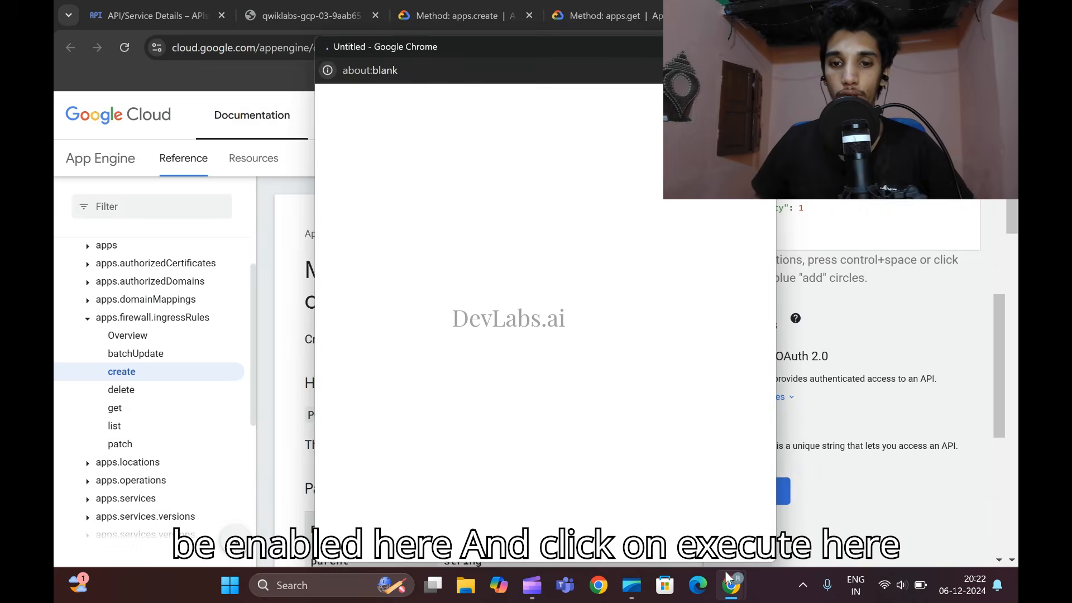
mouse_move(730, 584)
left_click(614, 531)
scroll(554, 428, "down", 8)
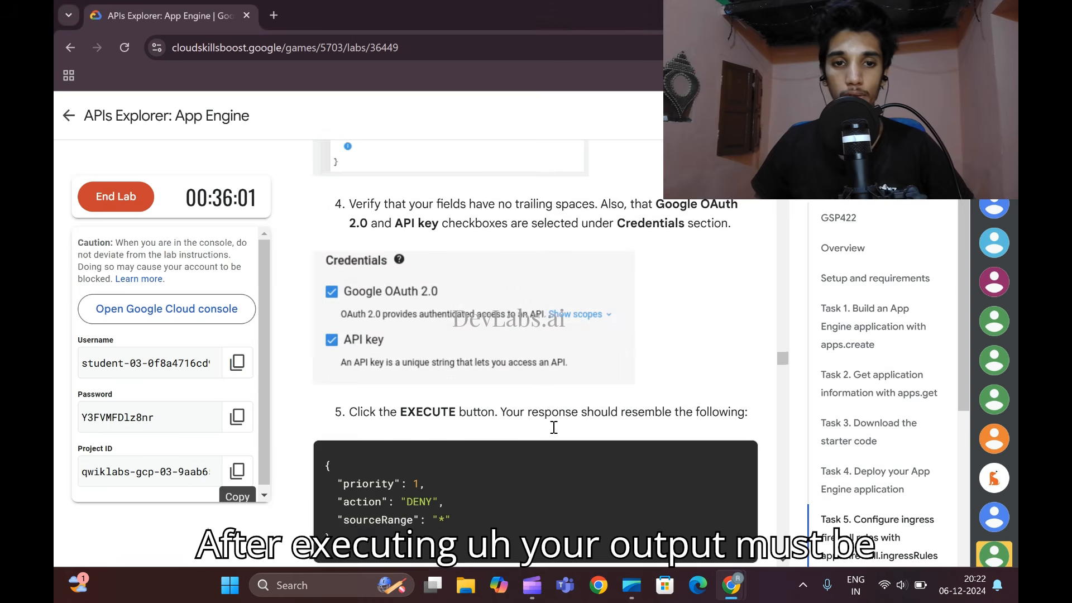
scroll(552, 491, "up", 2)
scroll(502, 447, "down", 4)
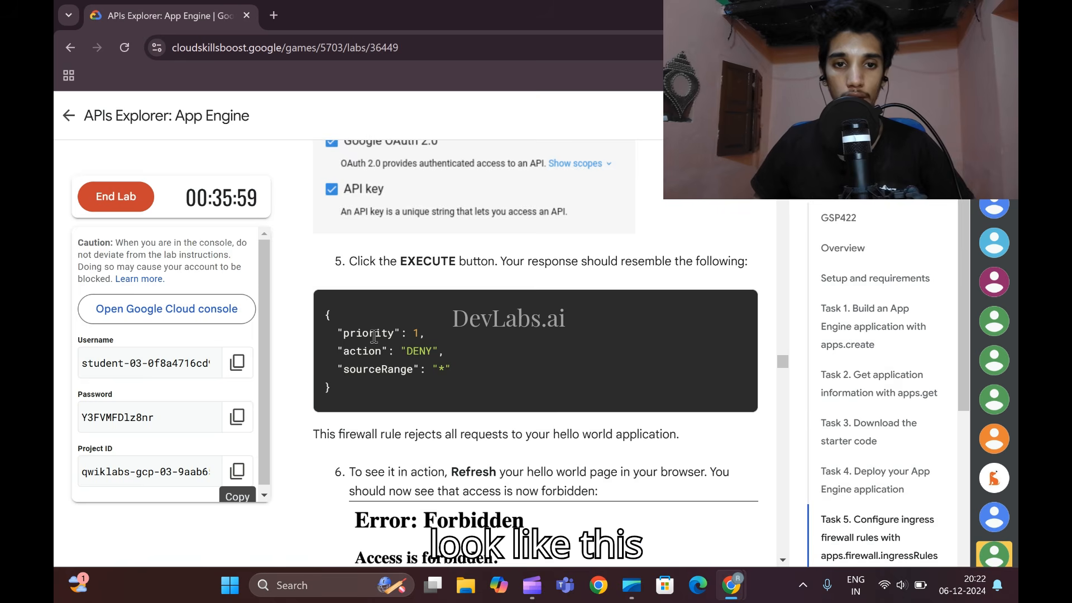
scroll(396, 352, "down", 2)
left_click(731, 582)
left_click(783, 510)
scroll(782, 508, "down", 4)
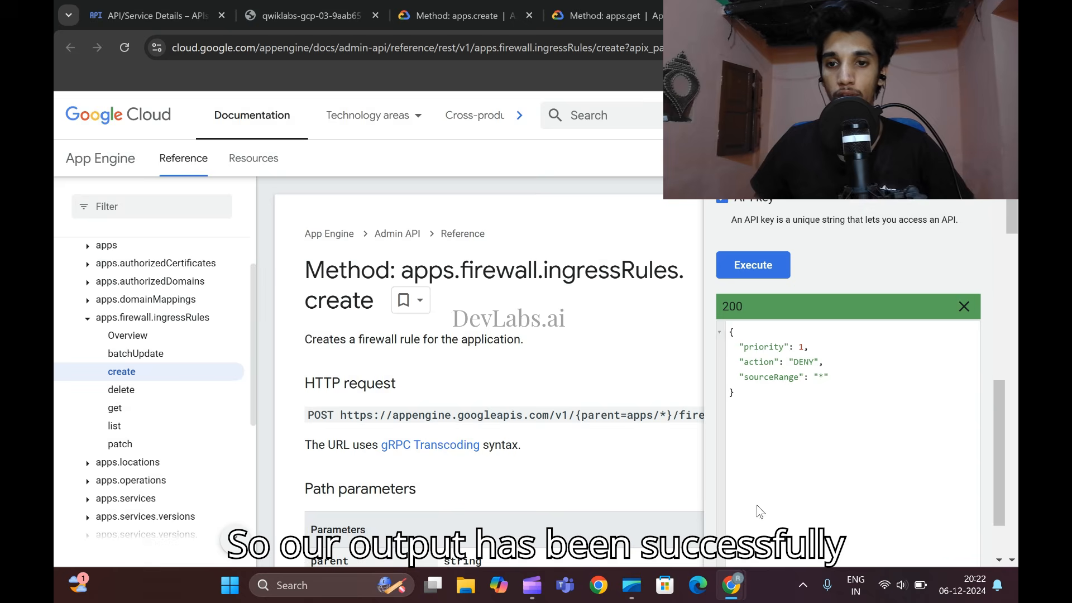
- Reload the deployed hello world page to test the firewall rule, and go to the lab's List ingress firewall rules section
left_click(266, 7)
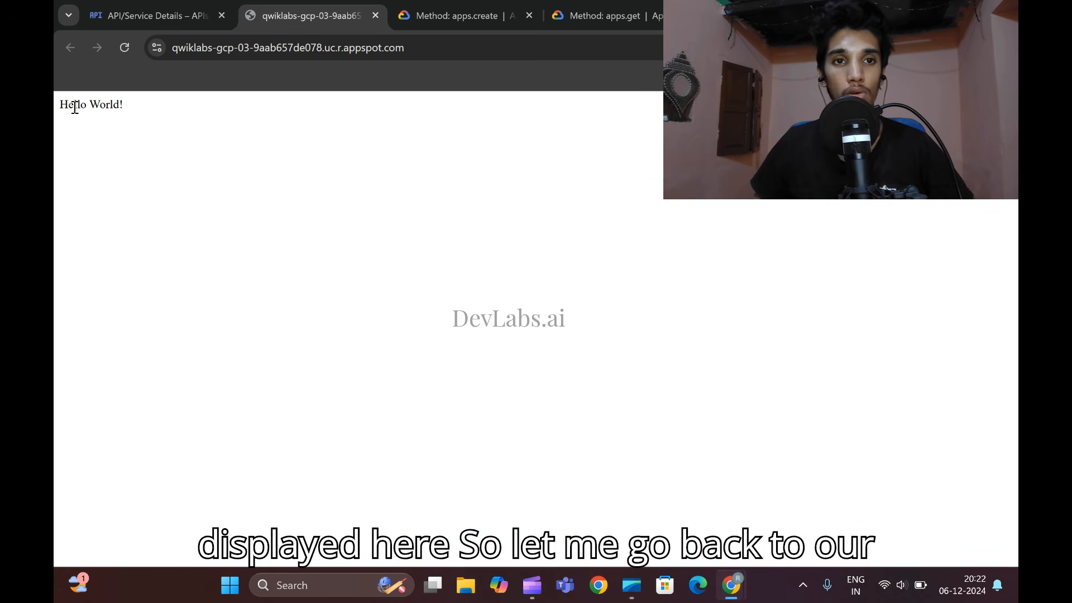
left_click(120, 53)
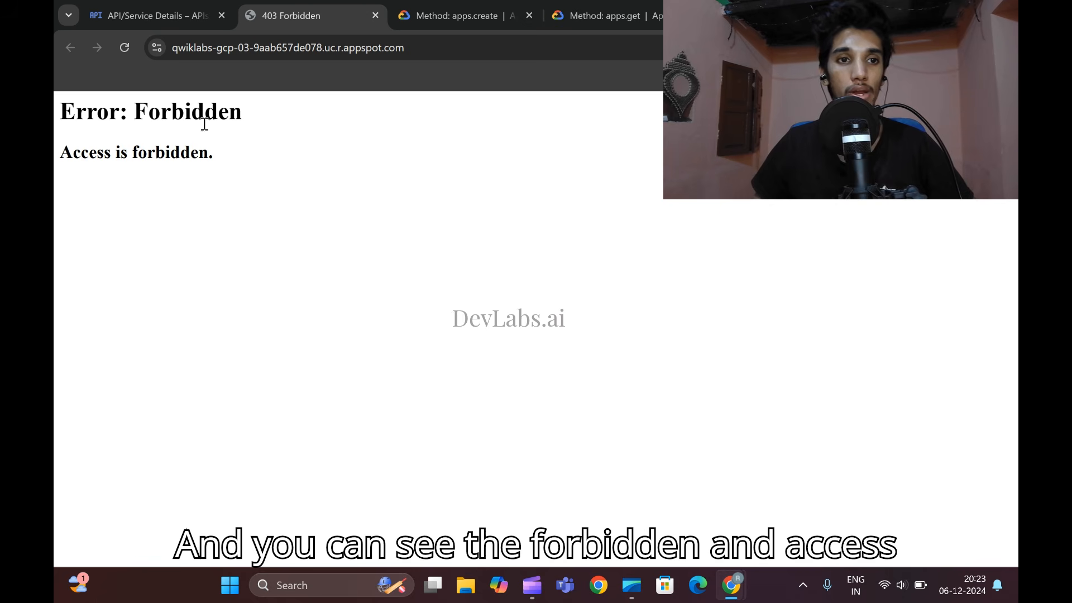
mouse_move(725, 568)
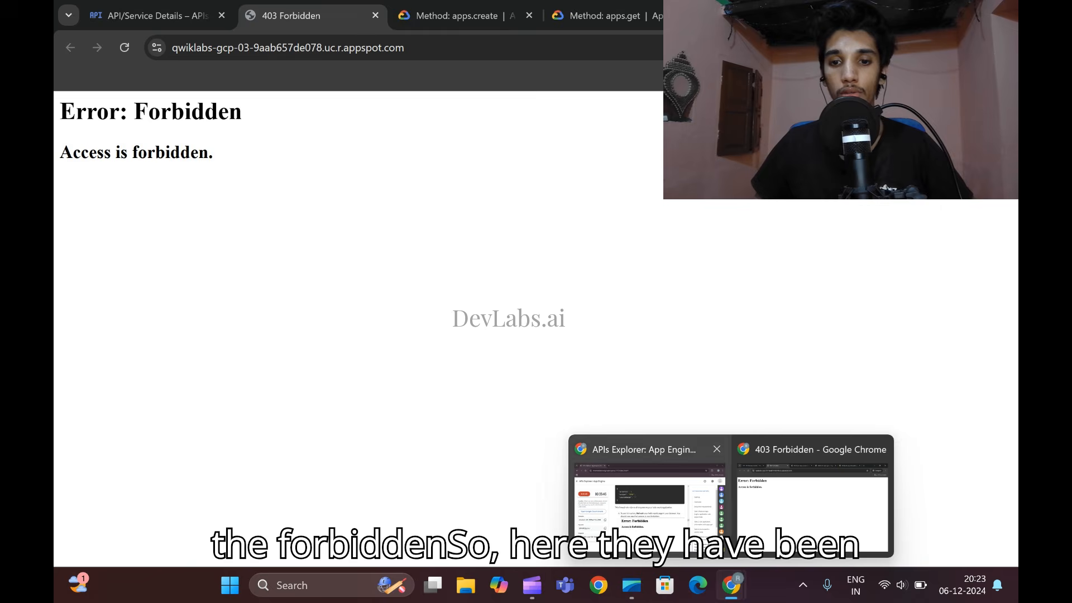
left_click(648, 491)
scroll(593, 391, "down", 3)
scroll(614, 285, "up", 1)
scroll(547, 303, "down", 2)
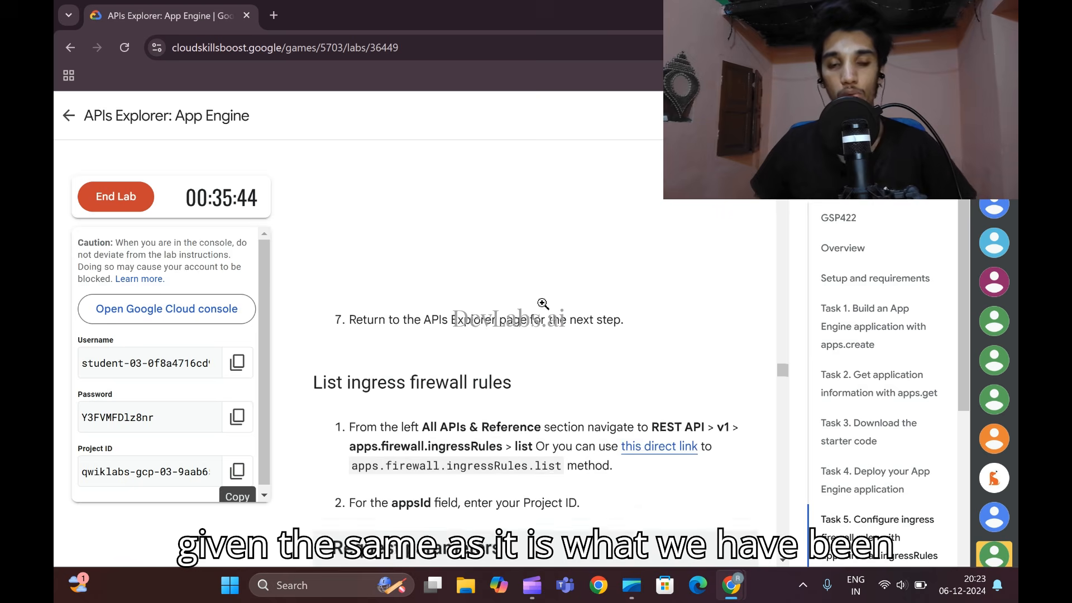
- Open the lab's direct link to the apps.firewall.ingressRules.list method in an incognito window
scroll(566, 306, "up", 1)
scroll(566, 306, "down", 5)
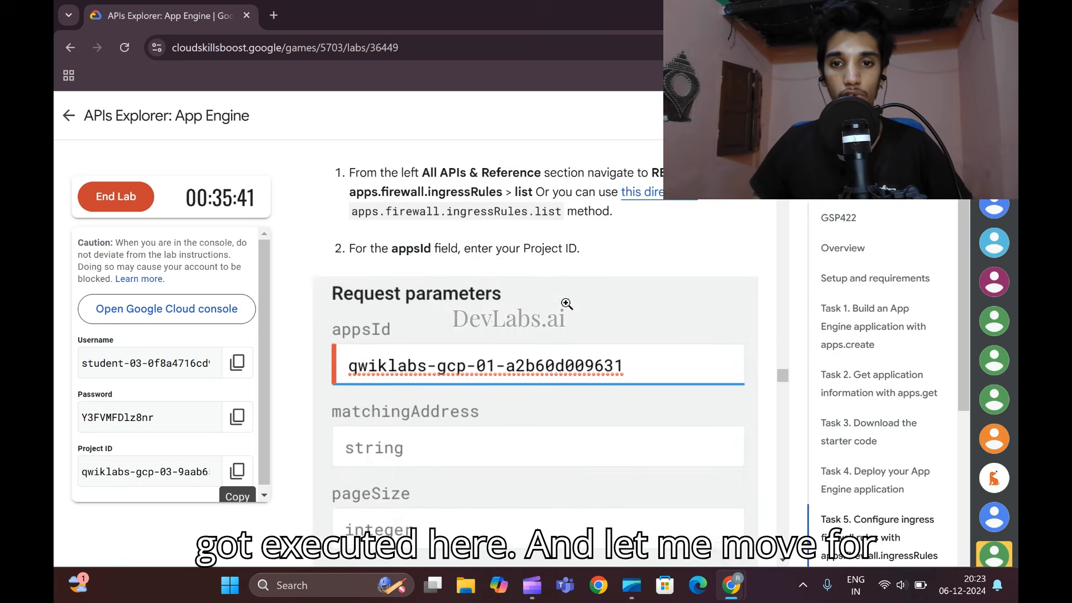
scroll(609, 268, "up", 1)
right_click(633, 268)
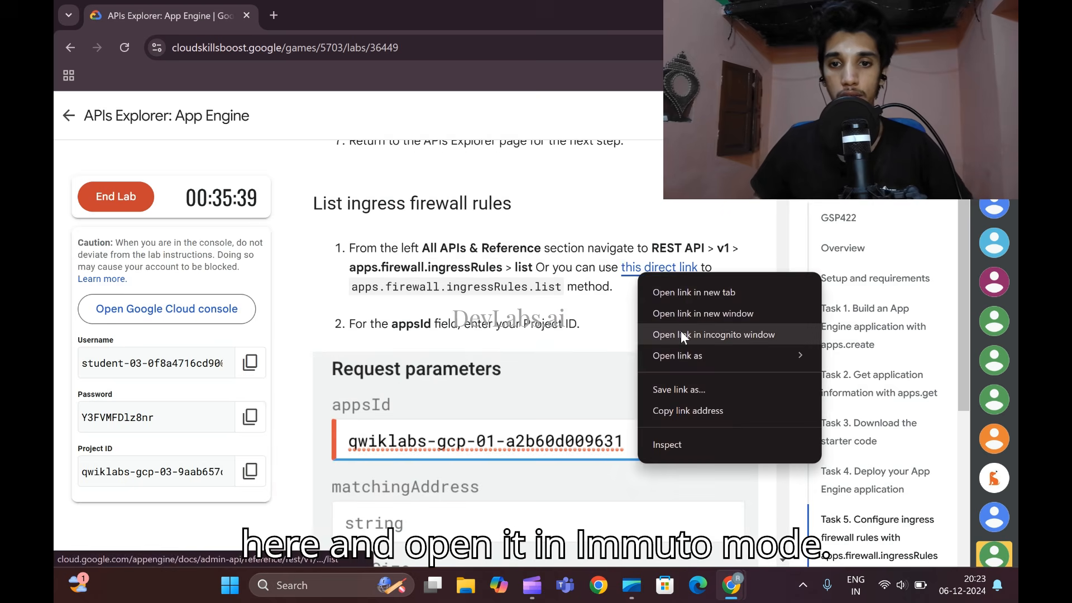
left_click(681, 330)
- Copy the Project ID from the lab page and enter it as appsId in the ingress firewall rules list request
mouse_move(731, 585)
left_click(682, 522)
scroll(534, 341, "down", 3)
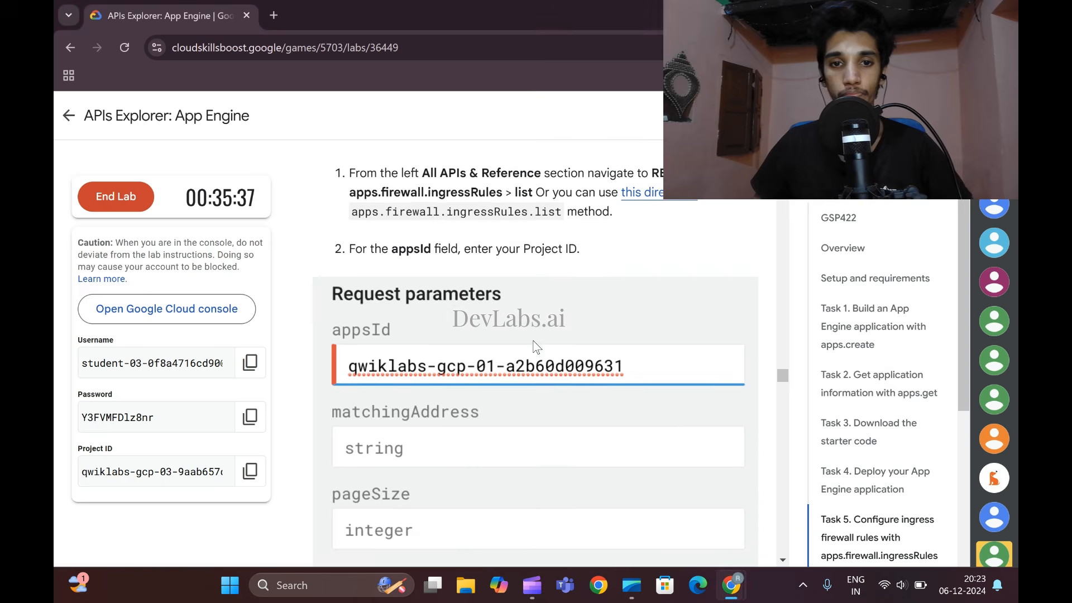
scroll(533, 340, "up", 1)
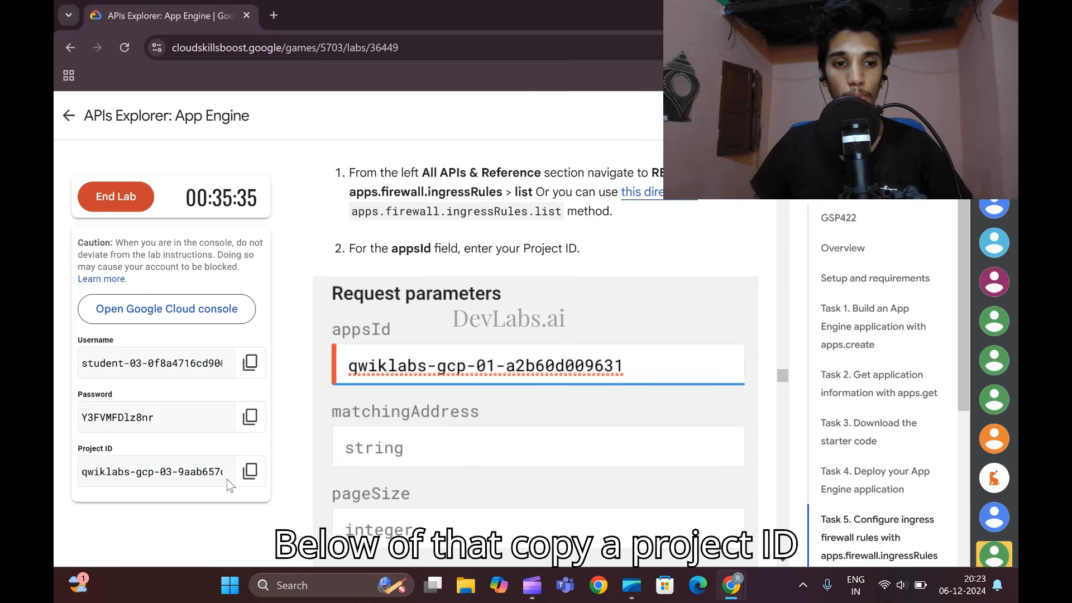
left_click(250, 470)
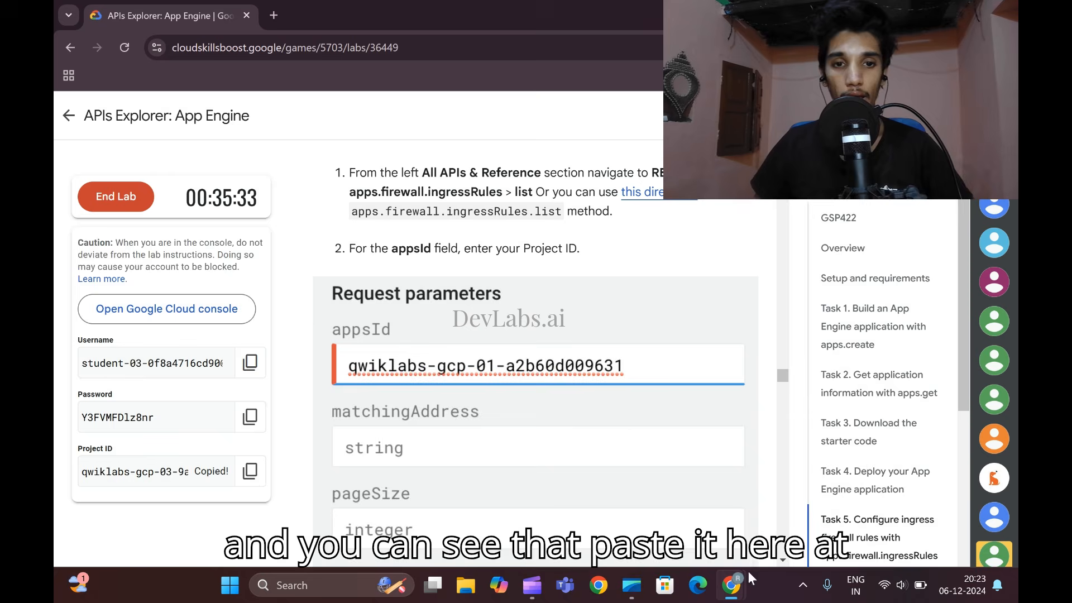
mouse_move(731, 585)
left_click(789, 527)
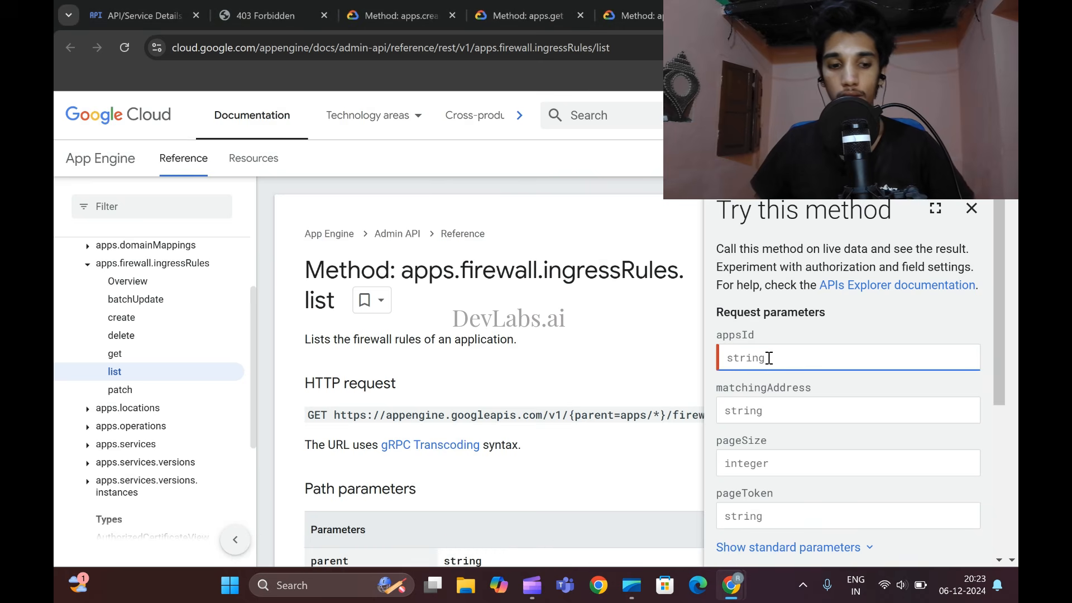
key("ctrl+v")
scroll(770, 359, "down", 3)
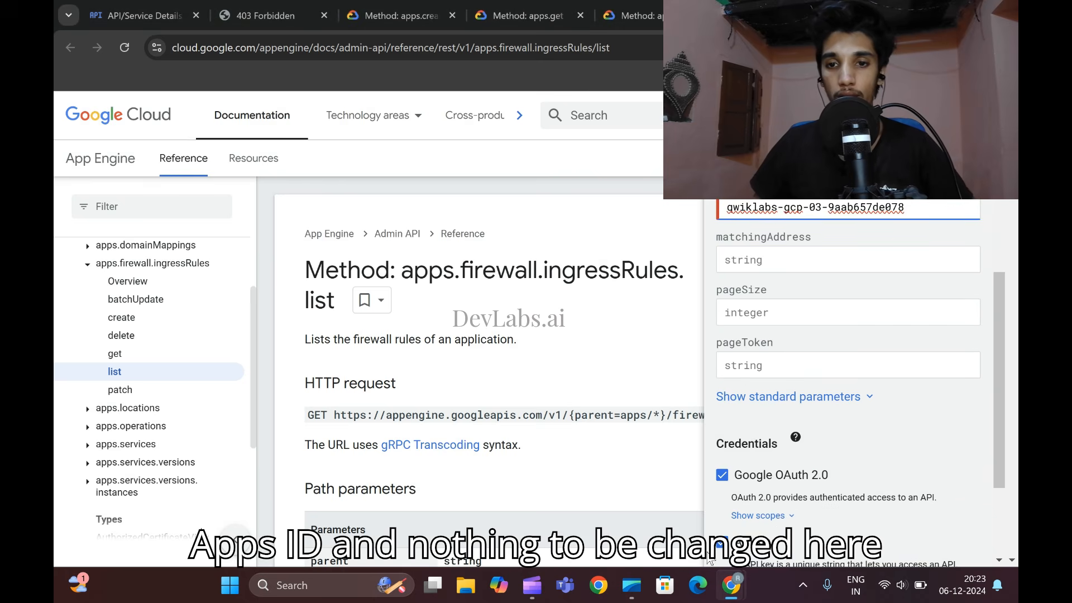
- Execute the ingress firewall rules list request with OAuth 2.0 and API key credentials, and compare its response with the lab's expected output
mouse_move(726, 580)
left_click(625, 483)
scroll(475, 352, "down", 3)
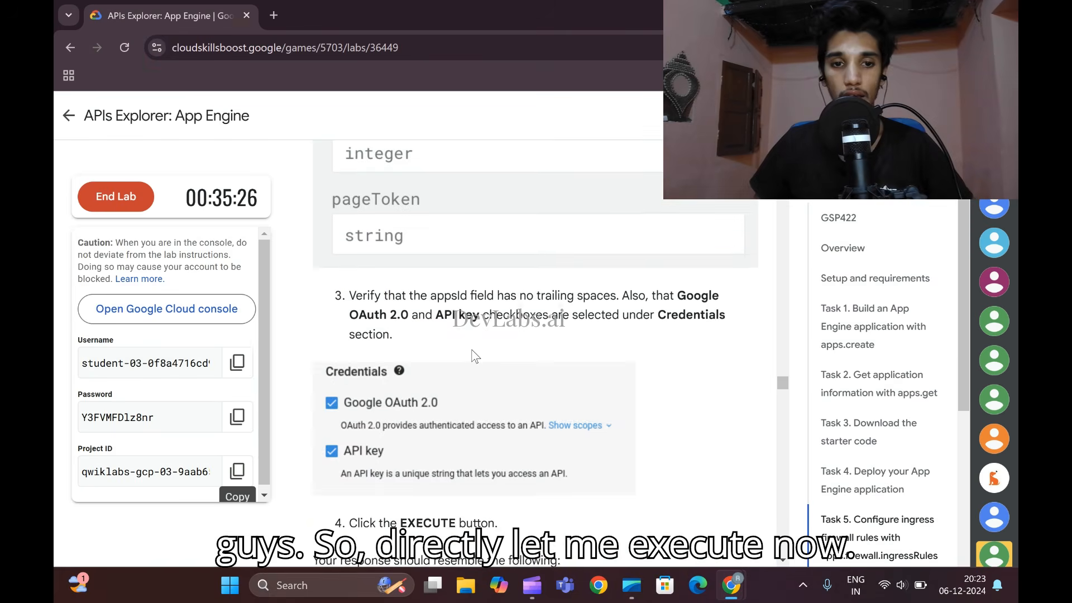
scroll(475, 356, "down", 9)
mouse_move(731, 585)
left_click(772, 523)
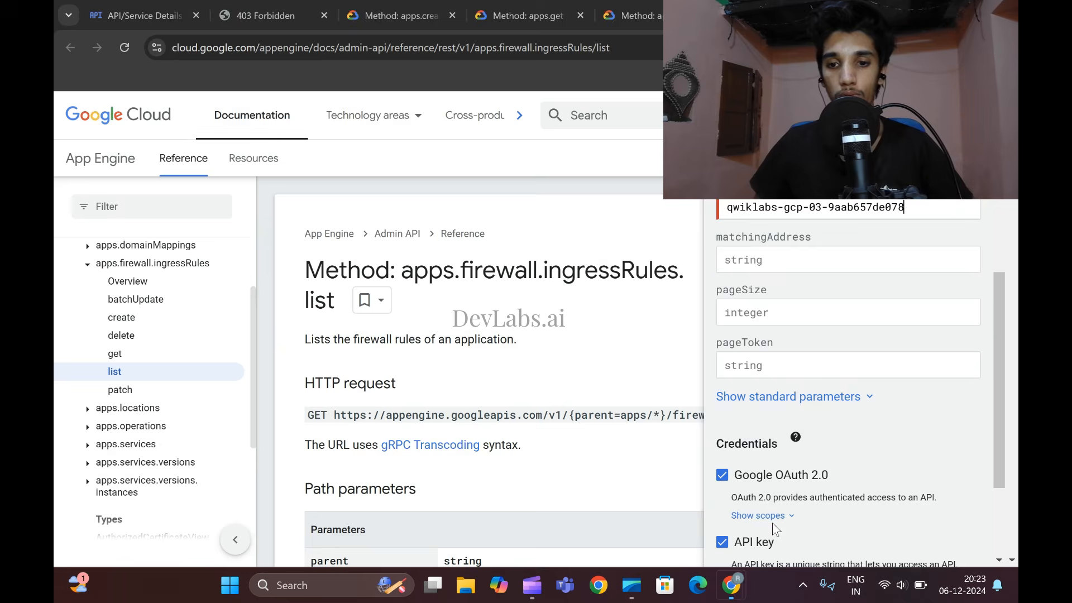
scroll(772, 522, "down", 3)
left_click(751, 490)
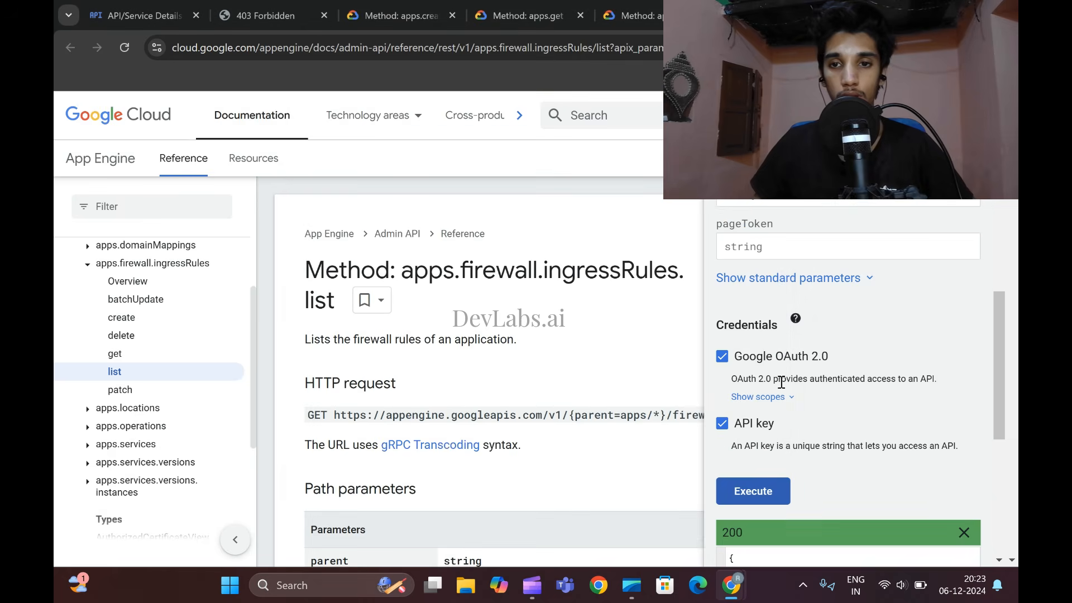
scroll(780, 382, "down", 5)
mouse_move(731, 583)
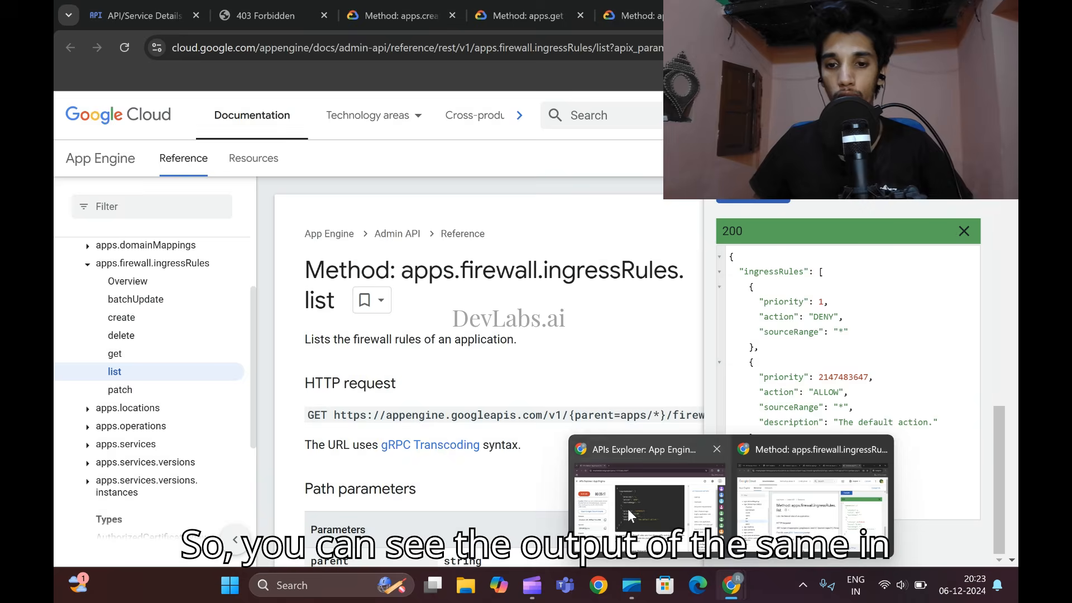
left_click(670, 486)
- Open the direct link to the apps.firewall.ingressRules.delete method from the lab's delete section in an incognito window
scroll(536, 369, "down", 10)
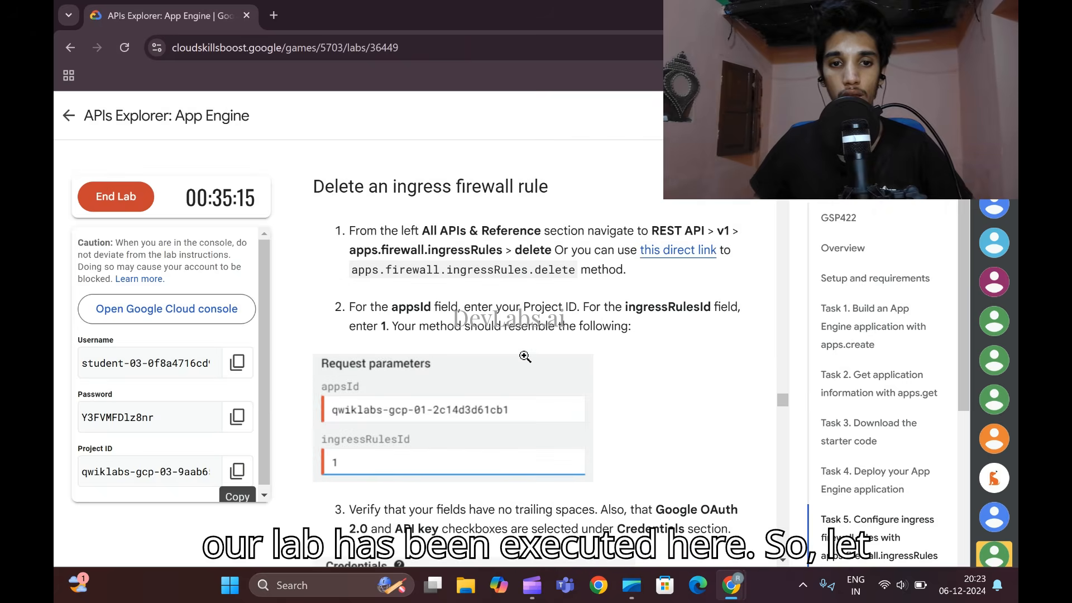
scroll(698, 369, "up", 5)
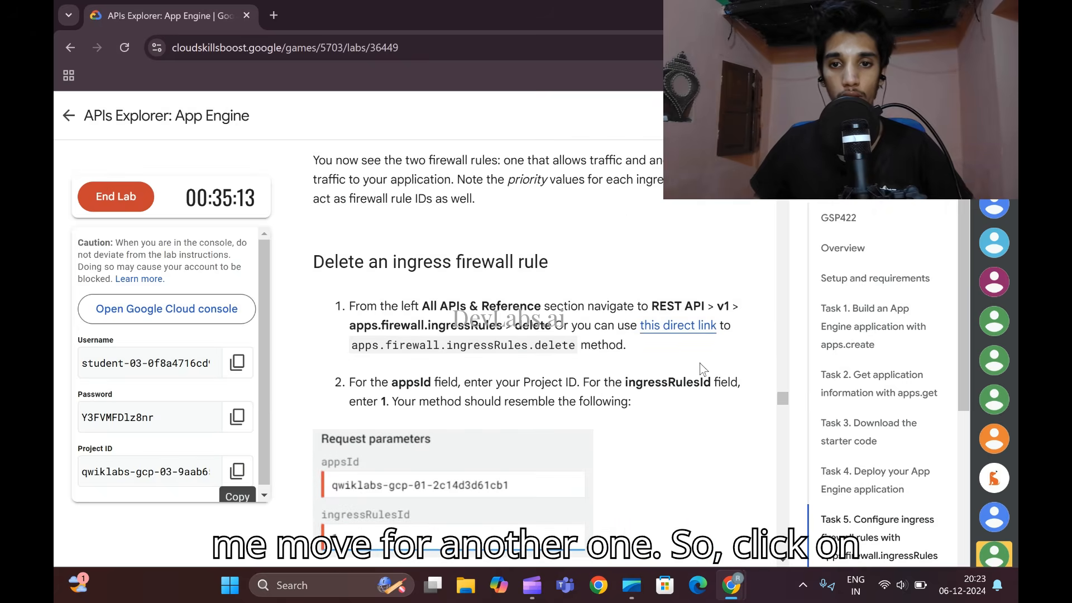
right_click(676, 326)
left_click(742, 390)
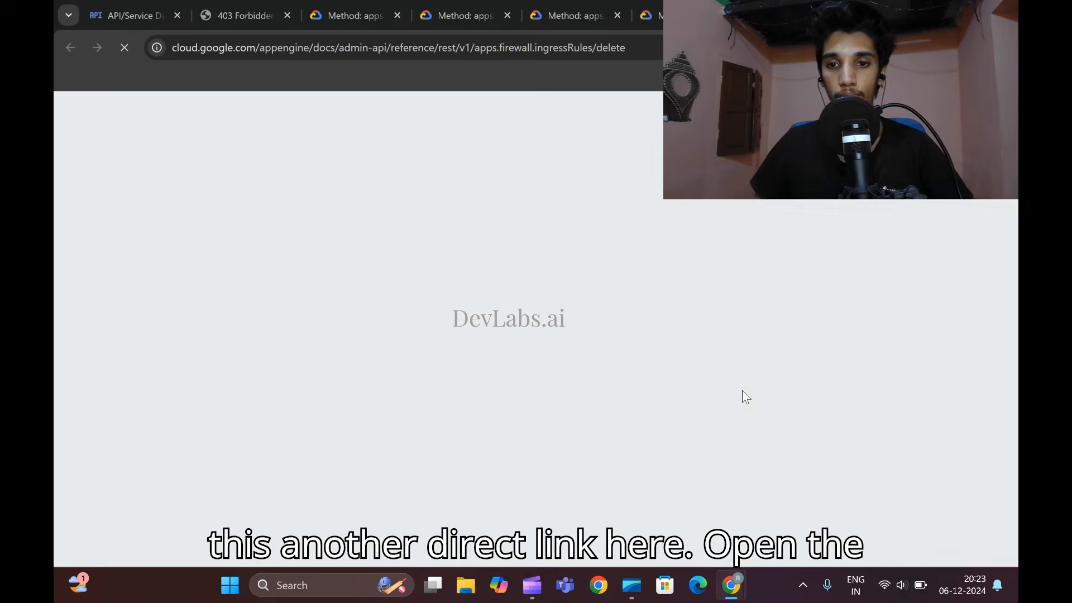
- Enter the lab's Project ID as appsId and set ingressRulesId to 1 in the delete request
mouse_move(731, 585)
left_click(638, 469)
scroll(511, 360, "down", 5)
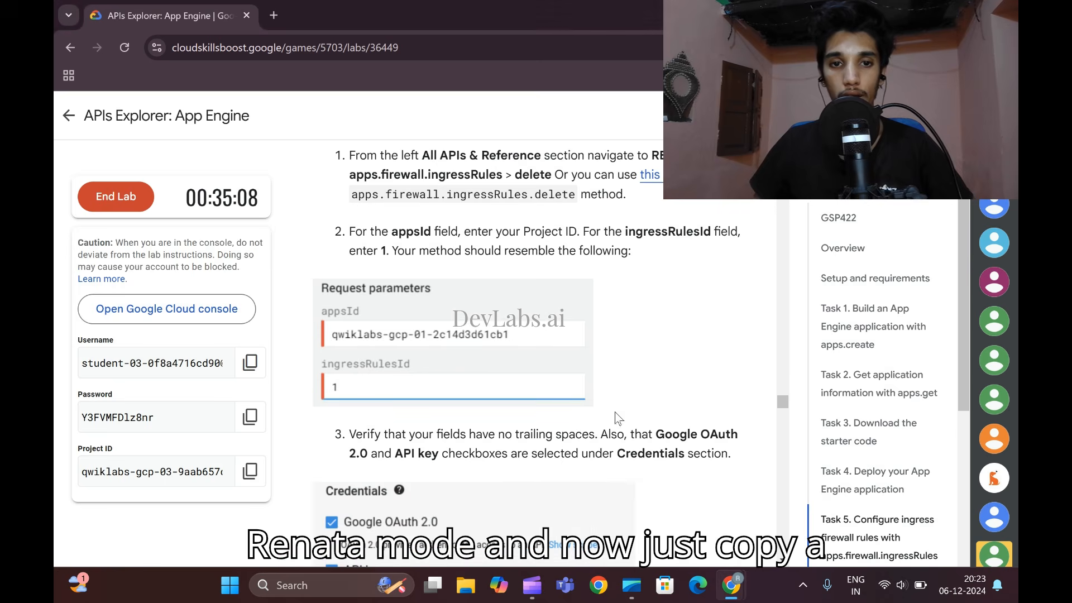
scroll(511, 361, "up", 1)
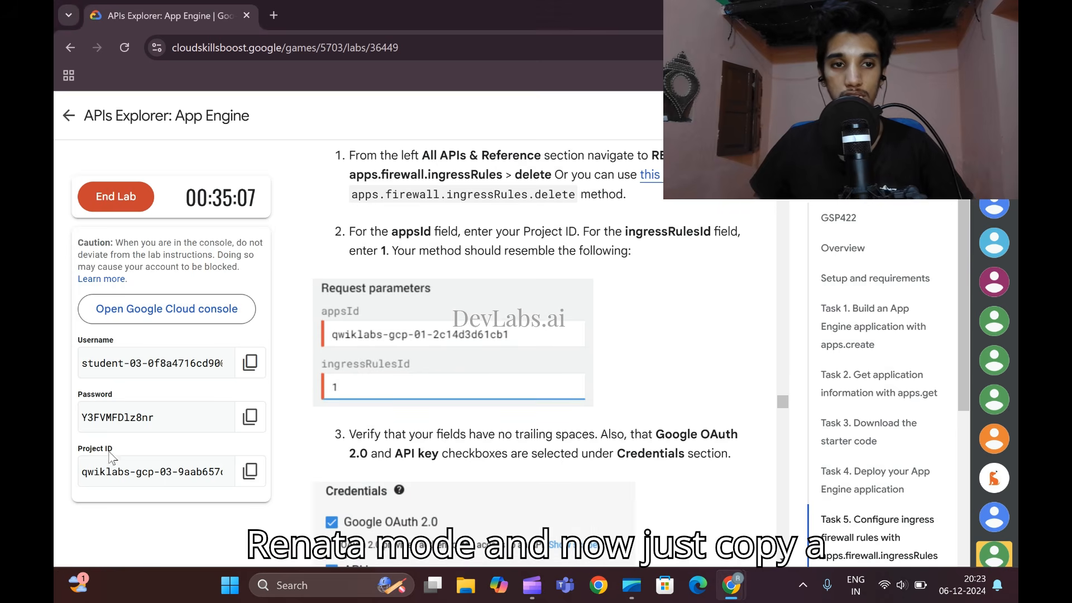
left_click(237, 472)
mouse_move(731, 585)
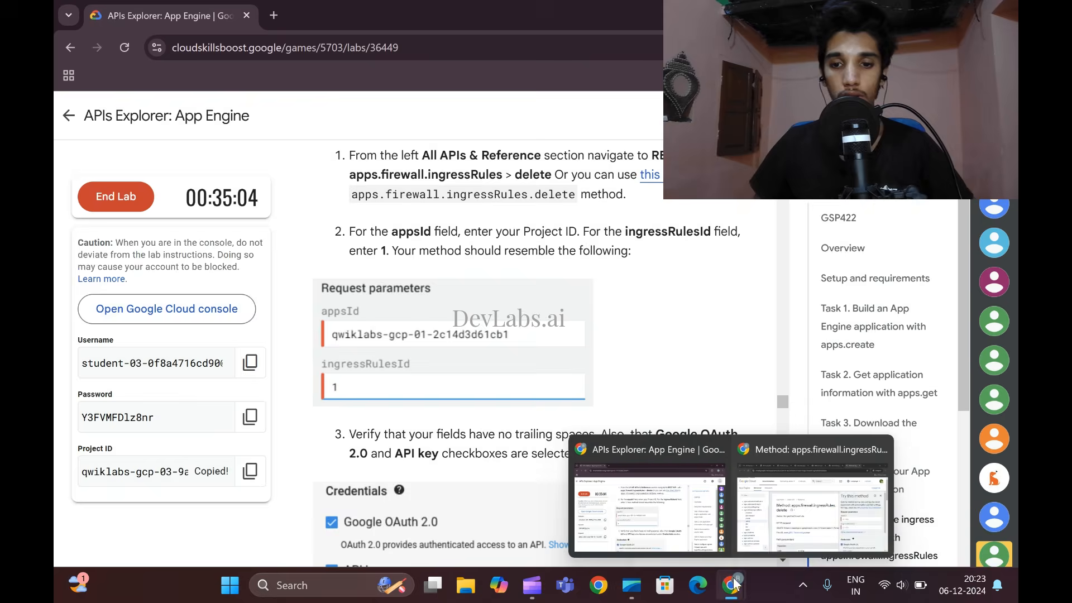
left_click(926, 550)
key("ctrl+v")
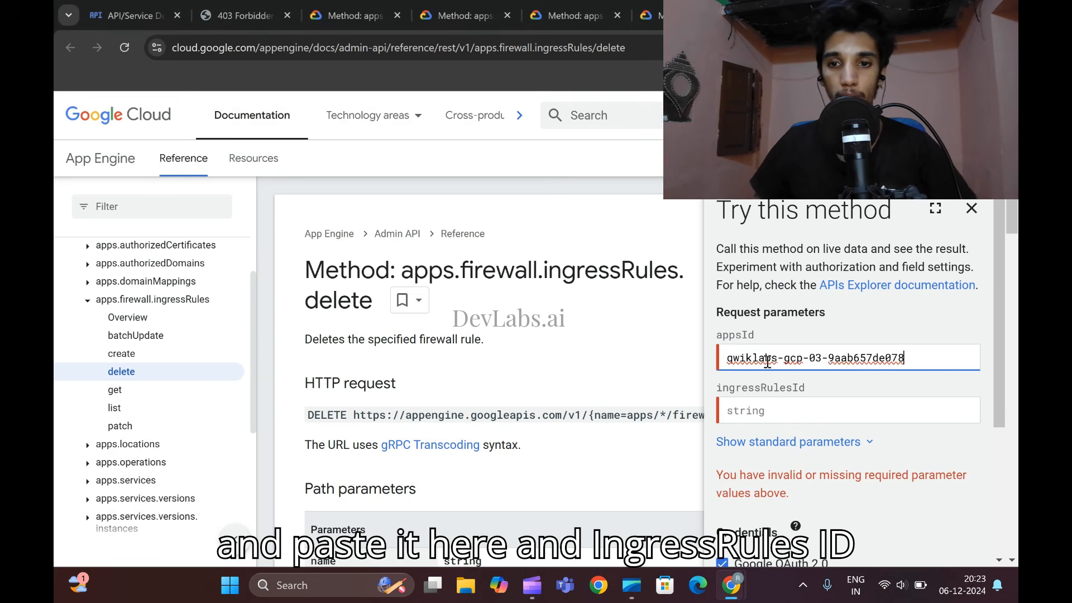
left_click(756, 412)
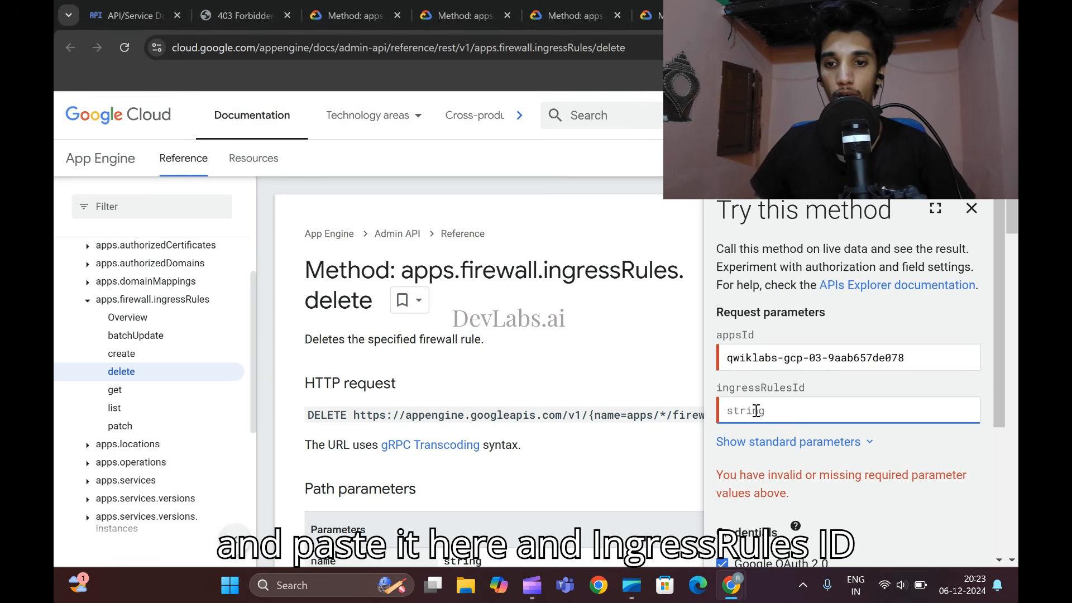
type("1")
- Execute the ingress firewall rule deletion request and compare its response with the expected output in the lab
scroll(748, 413, "down", 3)
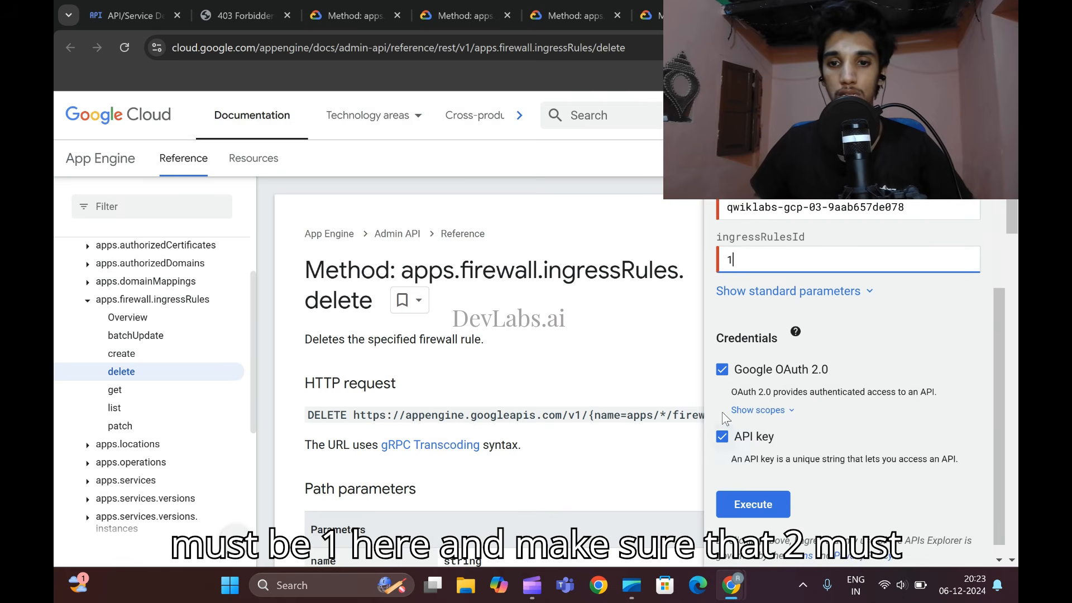
left_click(752, 504)
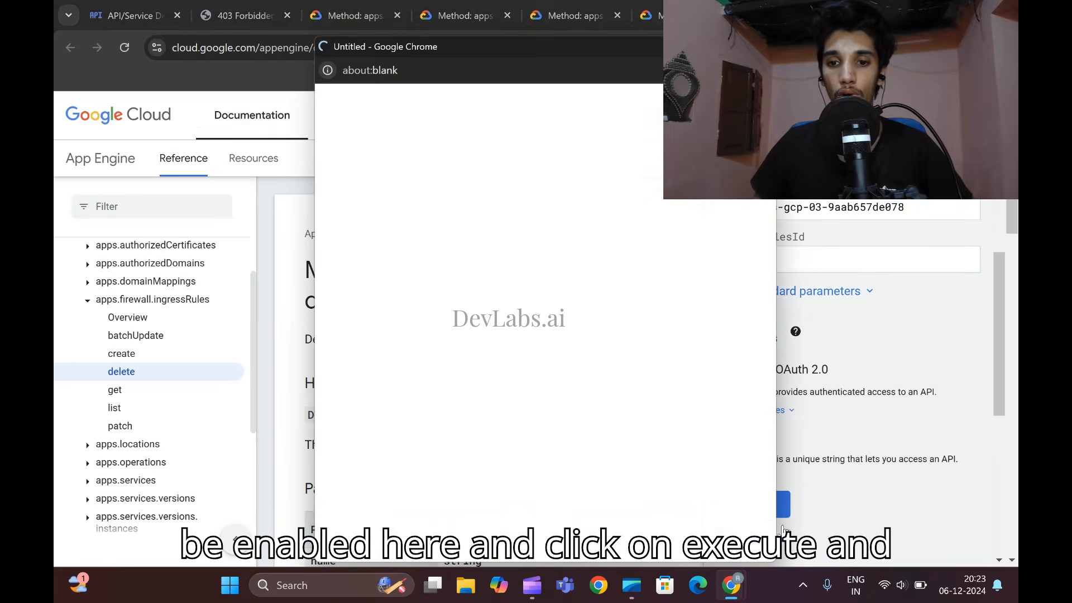
mouse_move(736, 595)
left_click(620, 497)
scroll(519, 387, "down", 10)
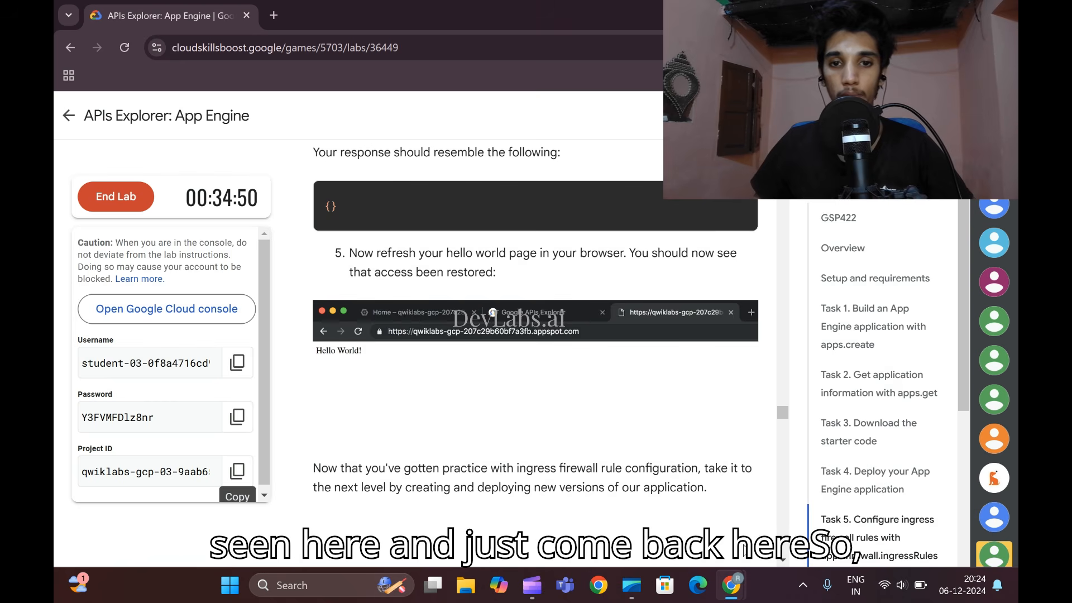
mouse_move(732, 586)
left_click(782, 467)
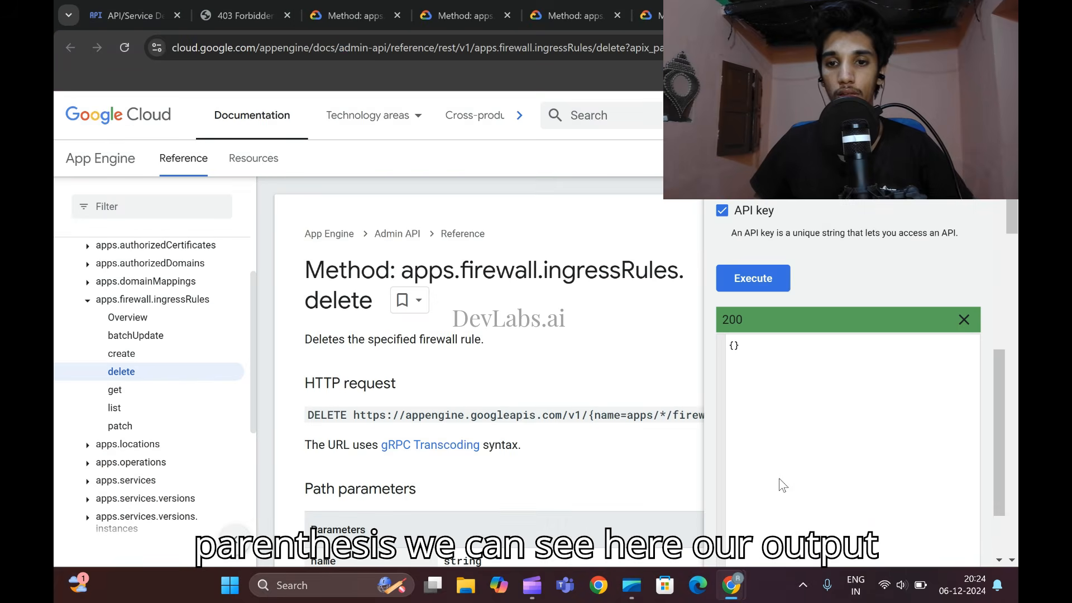
- Reload the deployed hello world page to check access without the deny rule, and go to the lab's Task 6 instructions
left_click(220, 4)
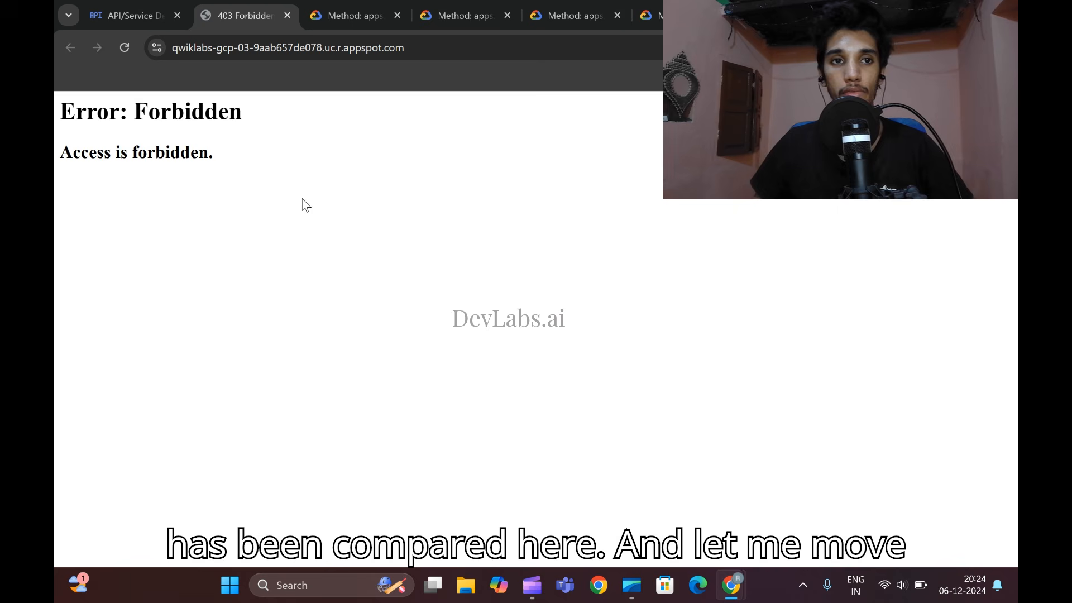
left_click(124, 48)
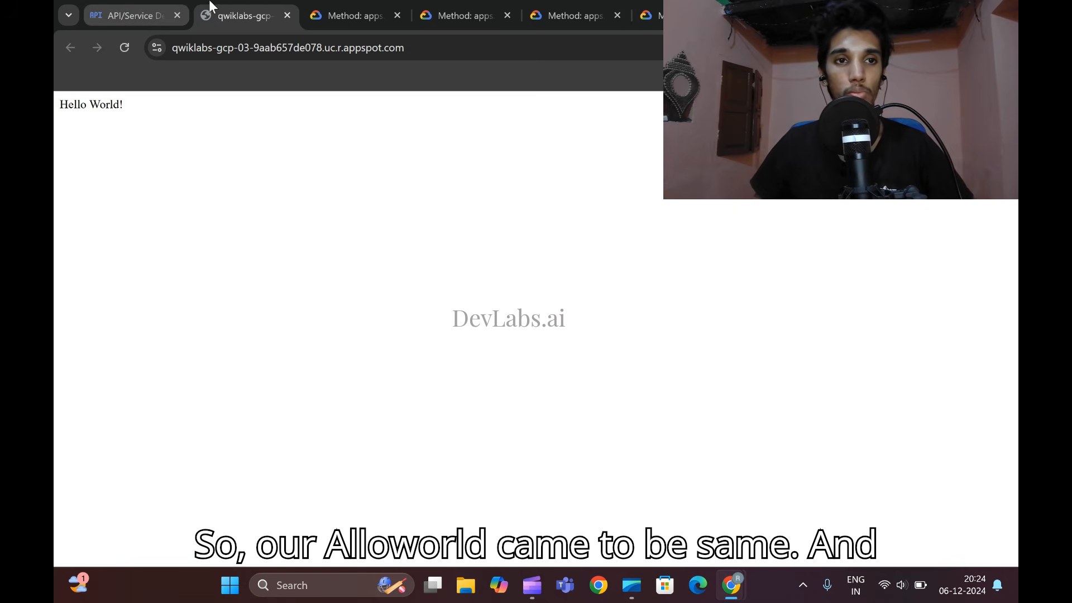
left_click(784, 14)
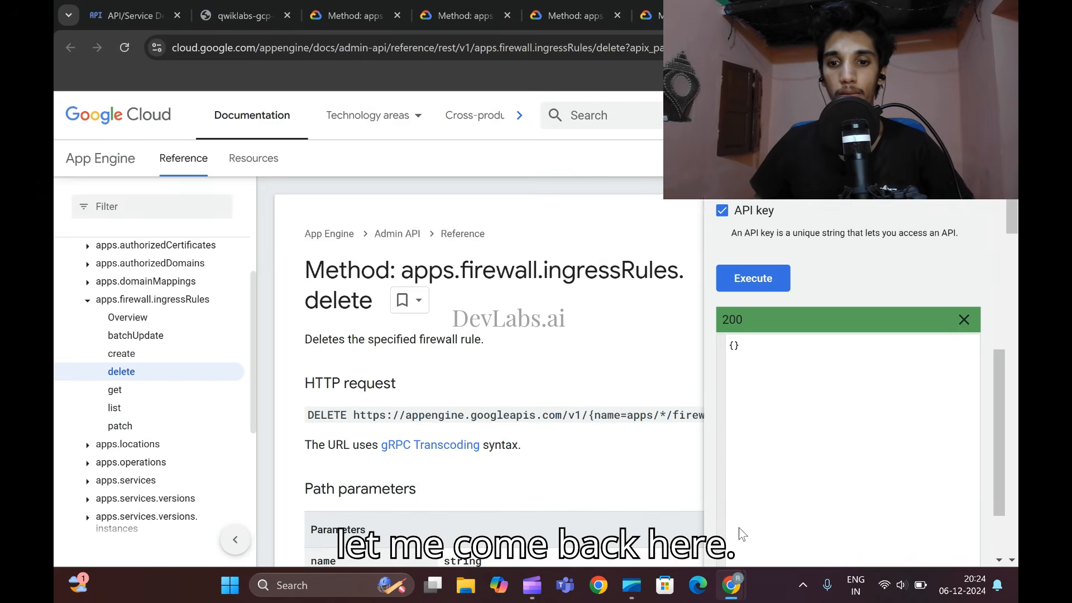
mouse_move(731, 585)
left_click(720, 485)
scroll(543, 354, "down", 5)
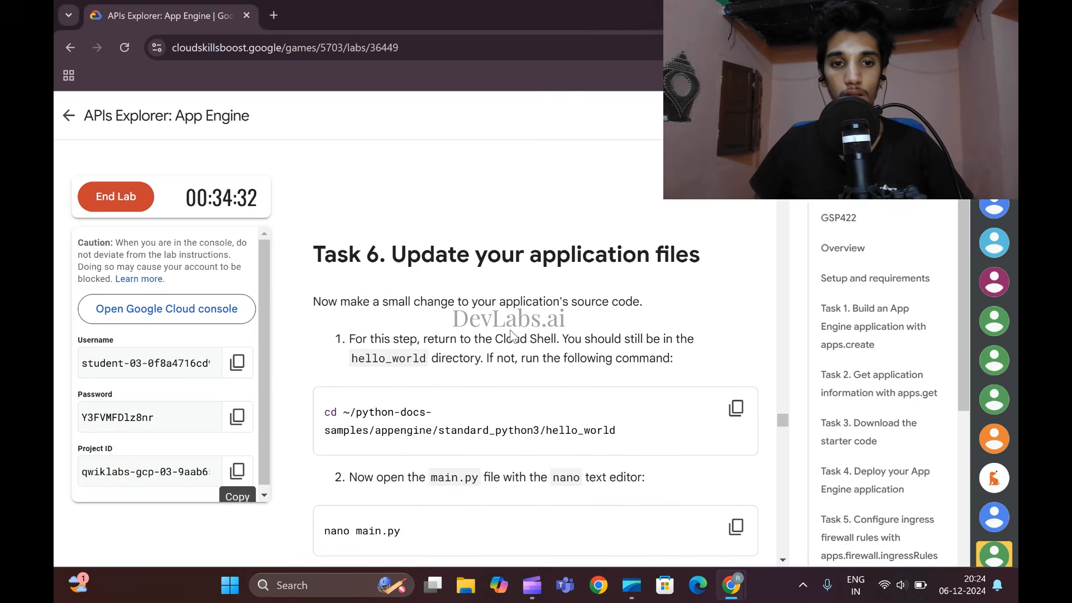
- Copy the lab's command cd ~/python-docs-samples/appengine/standard_python3/hello_world and run it in Cloud Shell
scroll(510, 334, "down", 3)
scroll(502, 324, "up", 3)
scroll(494, 316, "down", 3)
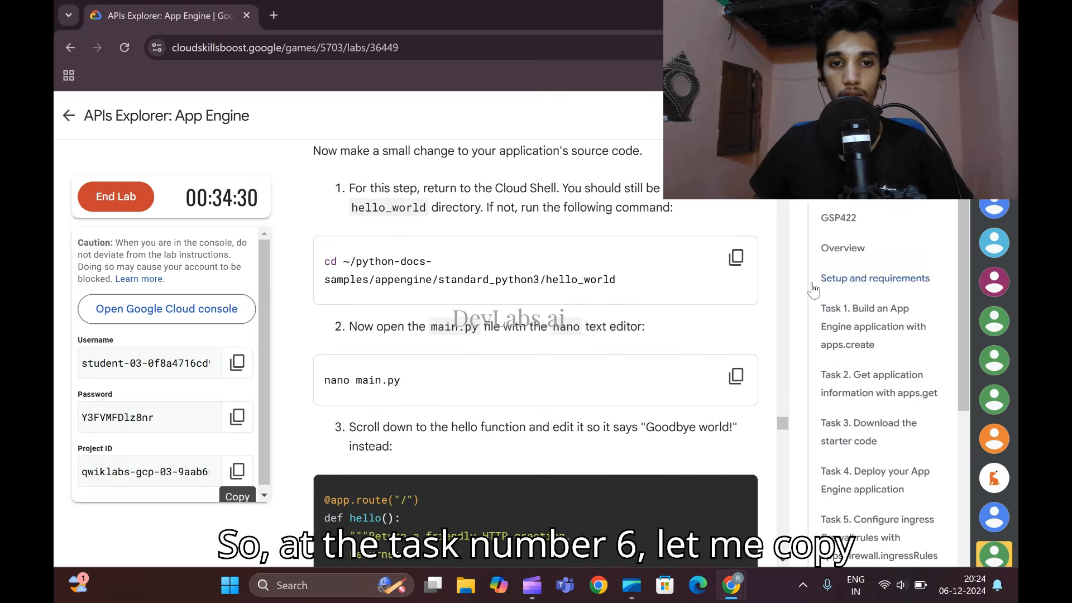
left_click(735, 257)
mouse_move(731, 585)
left_click(838, 485)
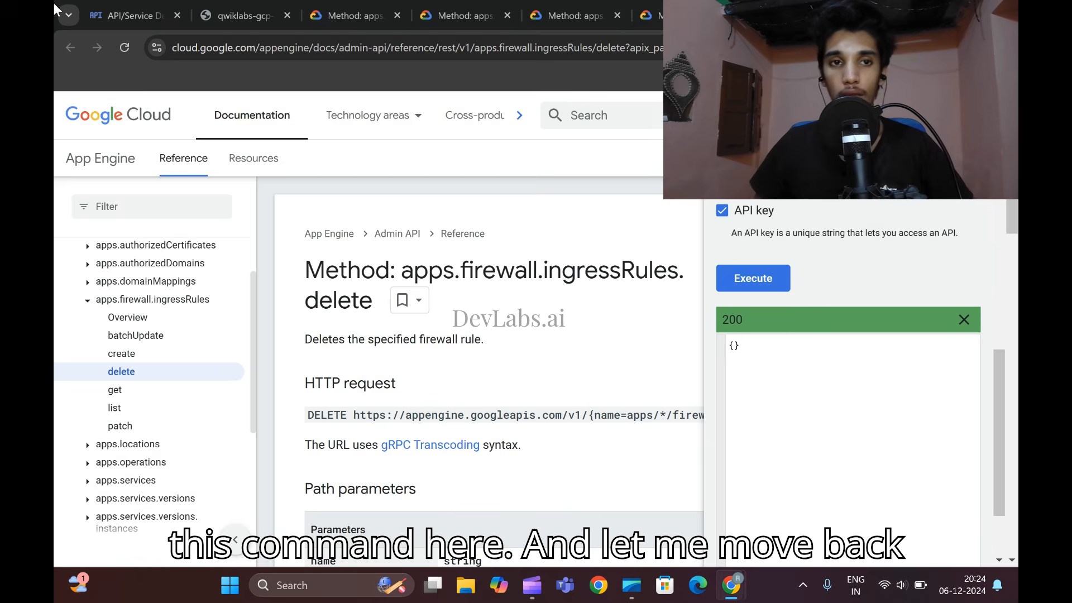
left_click(126, 15)
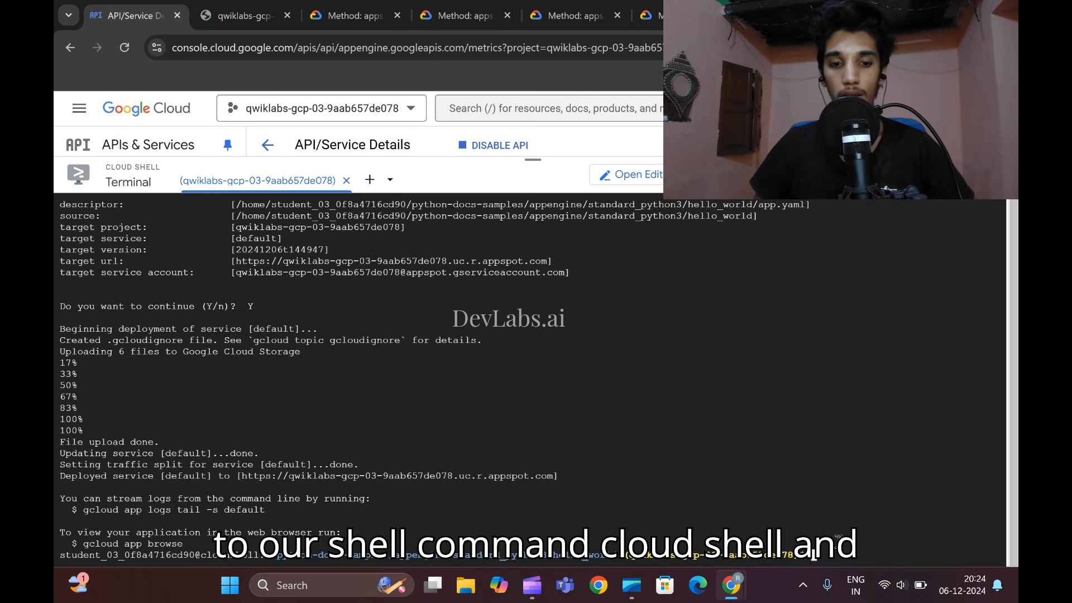
key("ctrl+v")
key("Return")
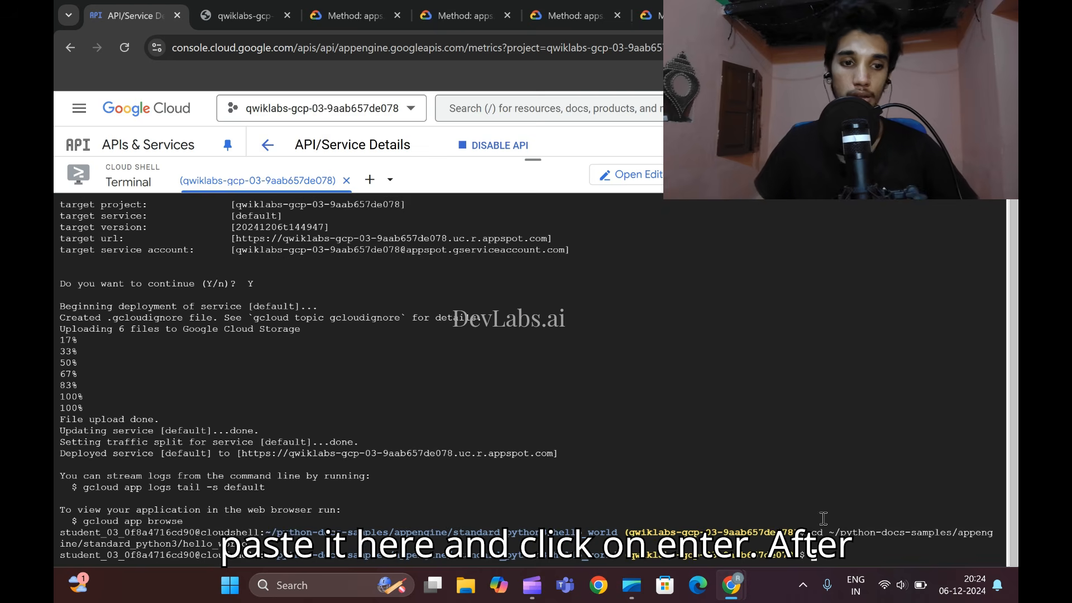
- Copy the lab's nano main.py command and run it in Cloud Shell to open main.py for editing
mouse_move(731, 585)
left_click(677, 536)
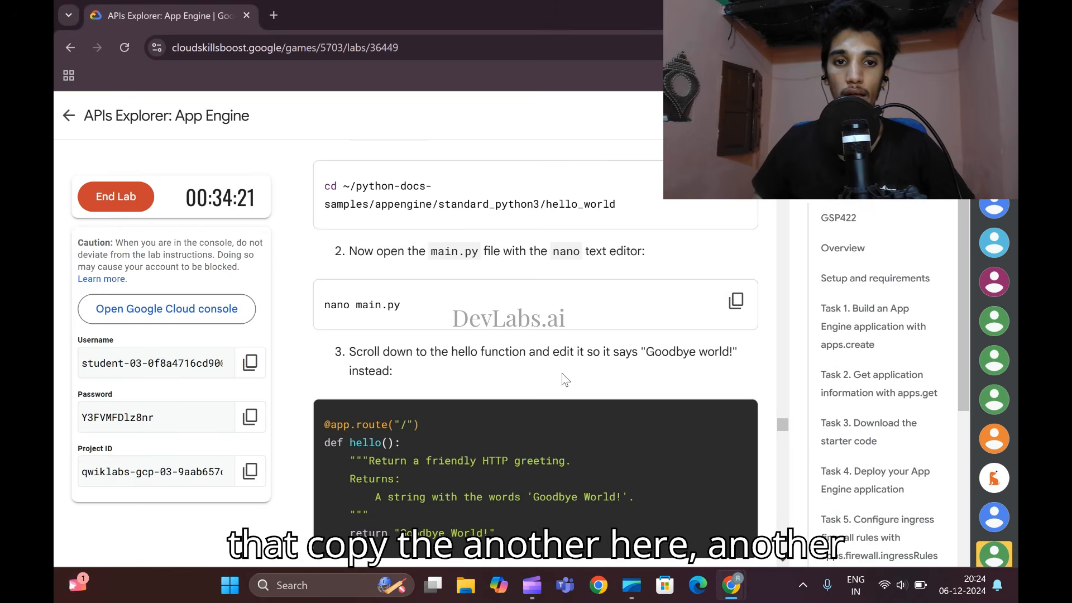
mouse_move(735, 584)
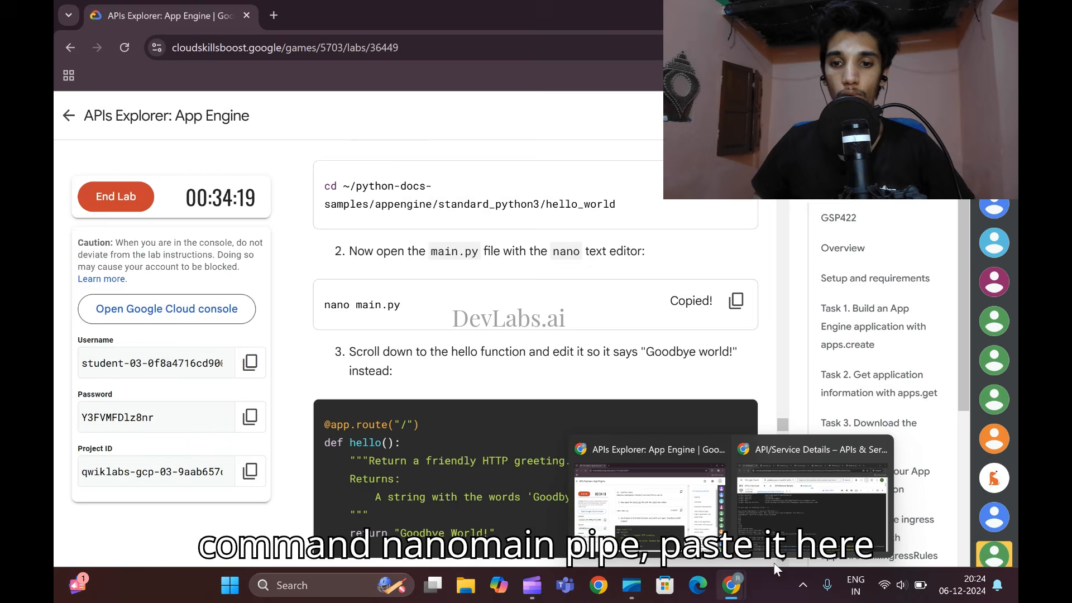
left_click(927, 502)
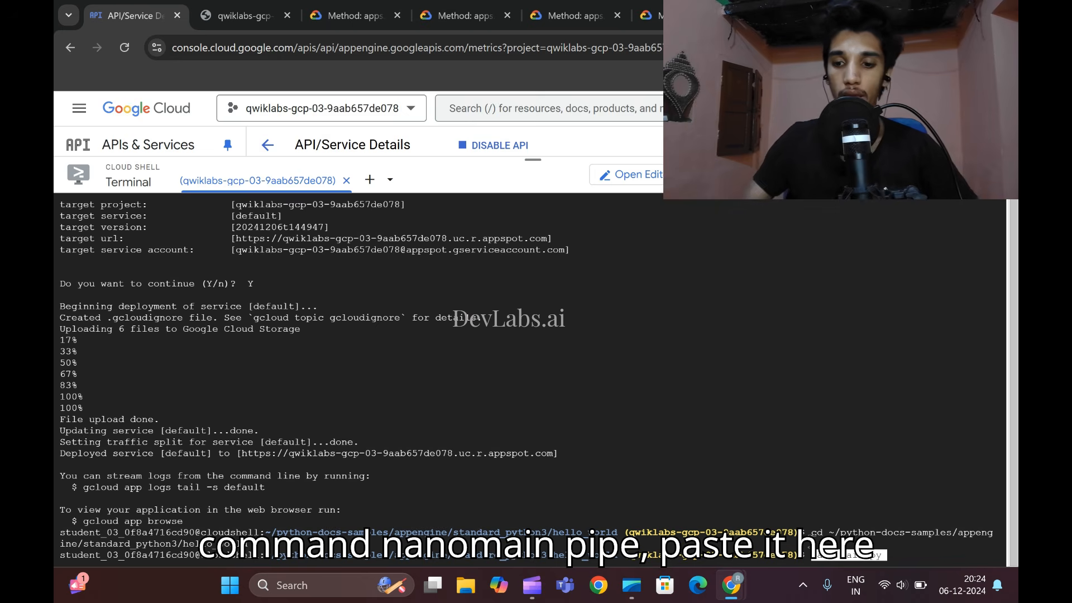
key("Return")
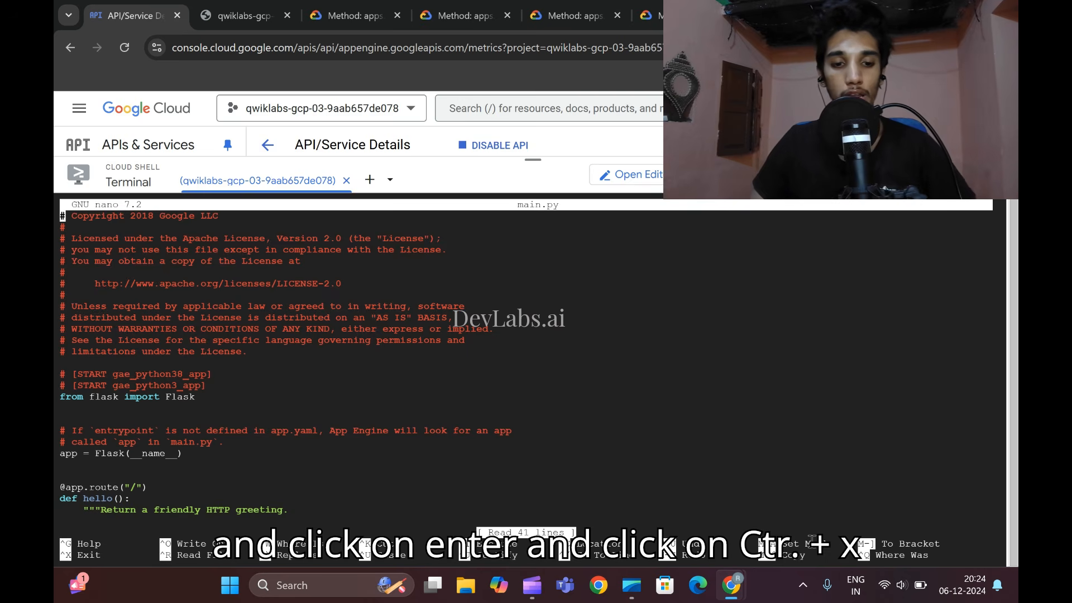
- Exit the nano editor for main.py and go to the lab's Task 7 instructions on creating a new application version
key("ctrl+x")
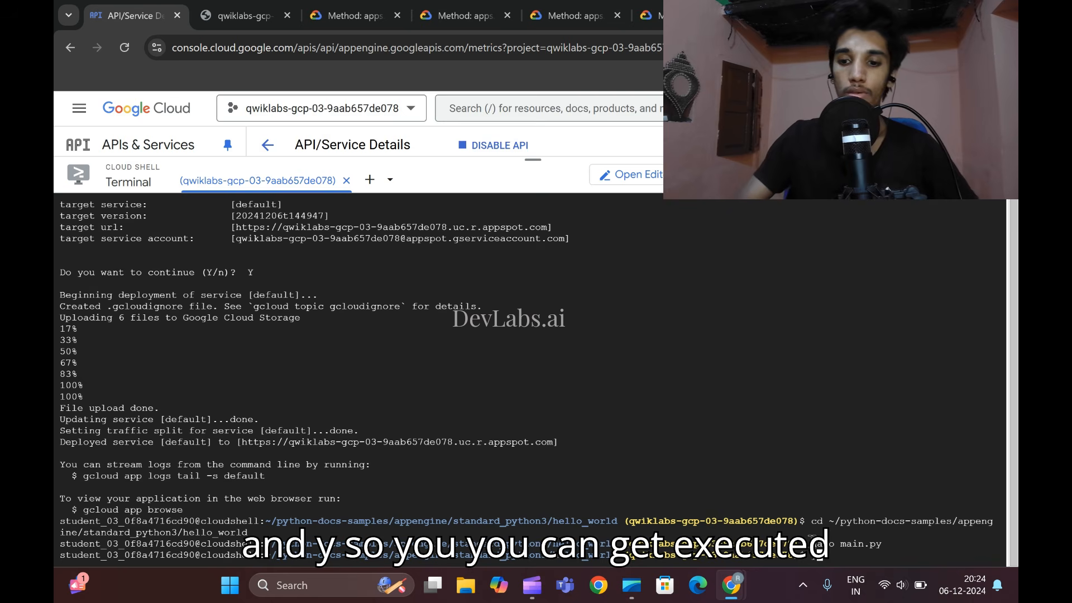
mouse_move(732, 584)
left_click(670, 502)
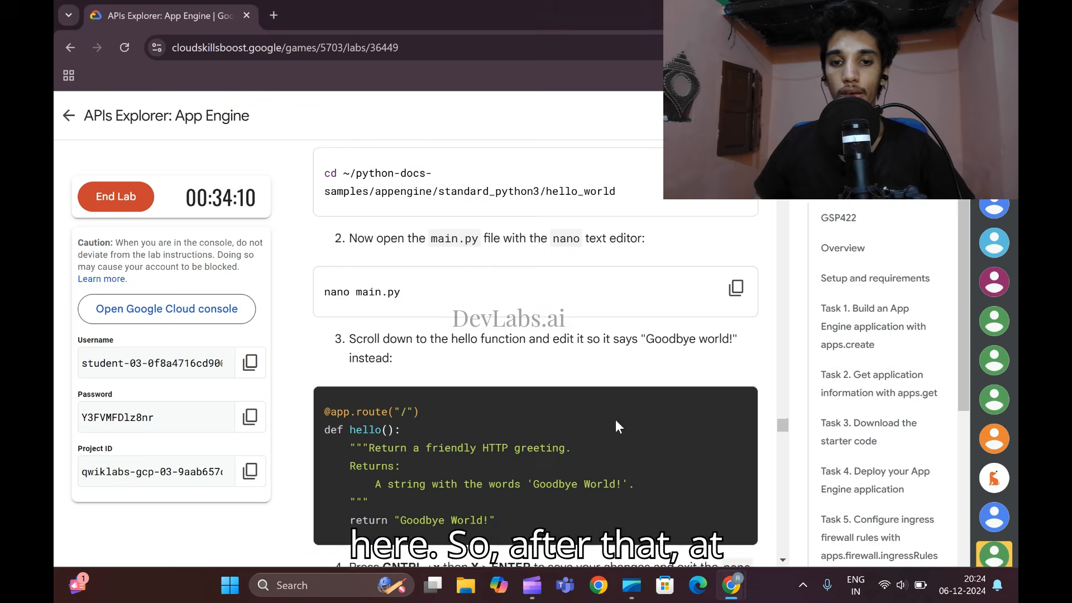
scroll(614, 413, "down", 5)
scroll(611, 410, "down", 4)
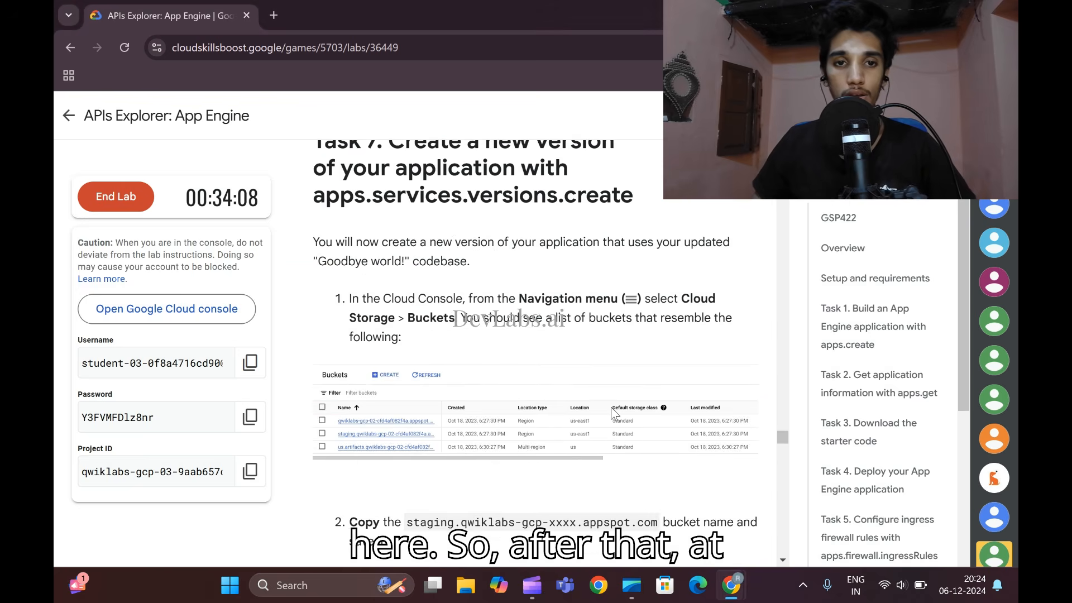
scroll(610, 413, "down", 3)
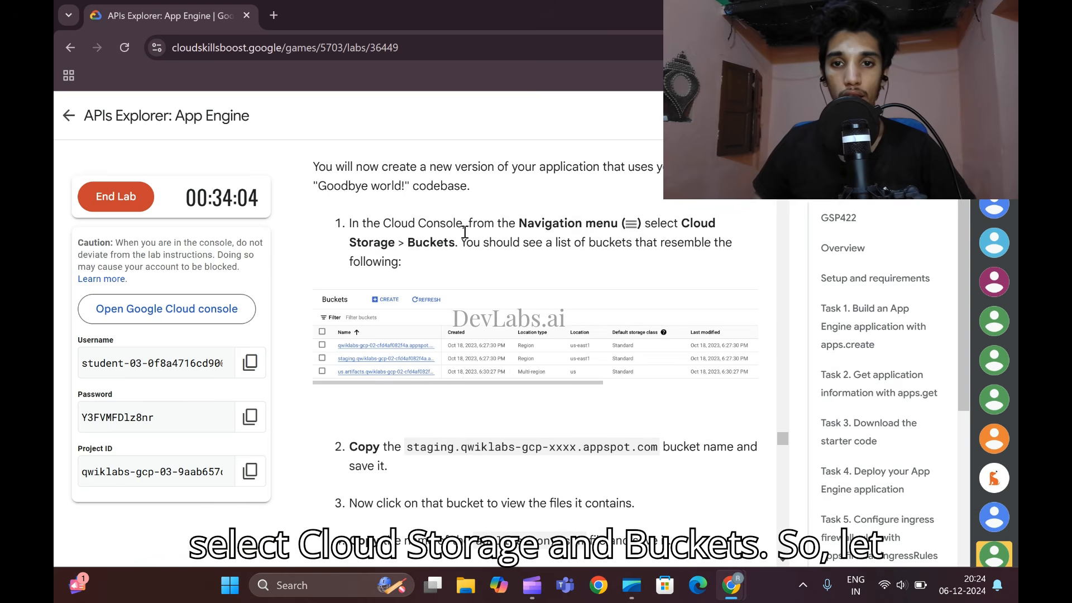
- Shrink the Cloud Shell terminal and open the Cloud Storage Buckets page in the Google Cloud console
left_click(731, 585)
left_click(806, 500)
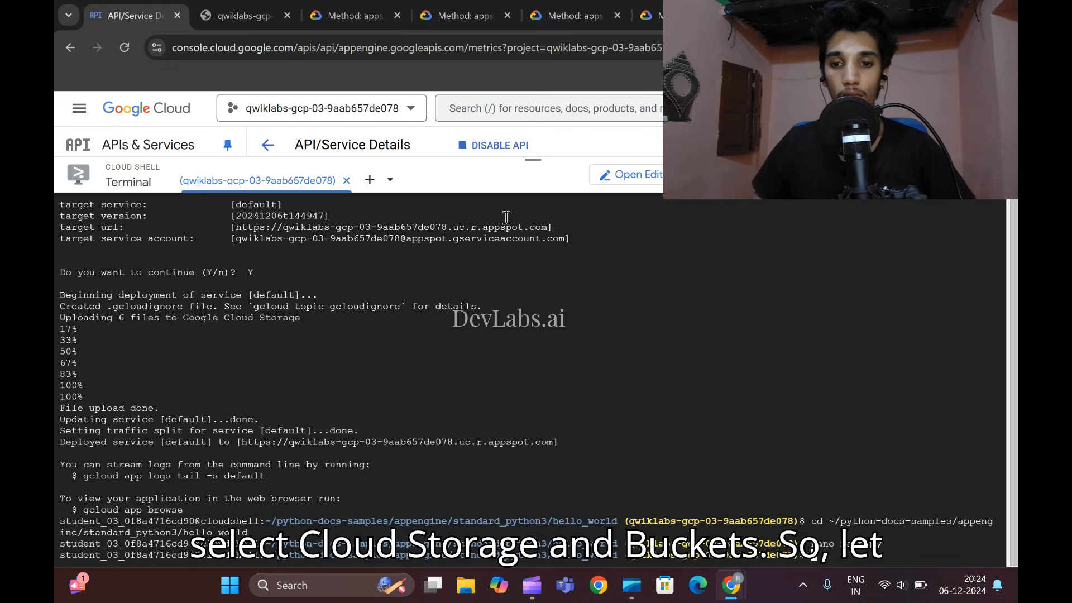
left_click_drag(533, 161, 542, 484)
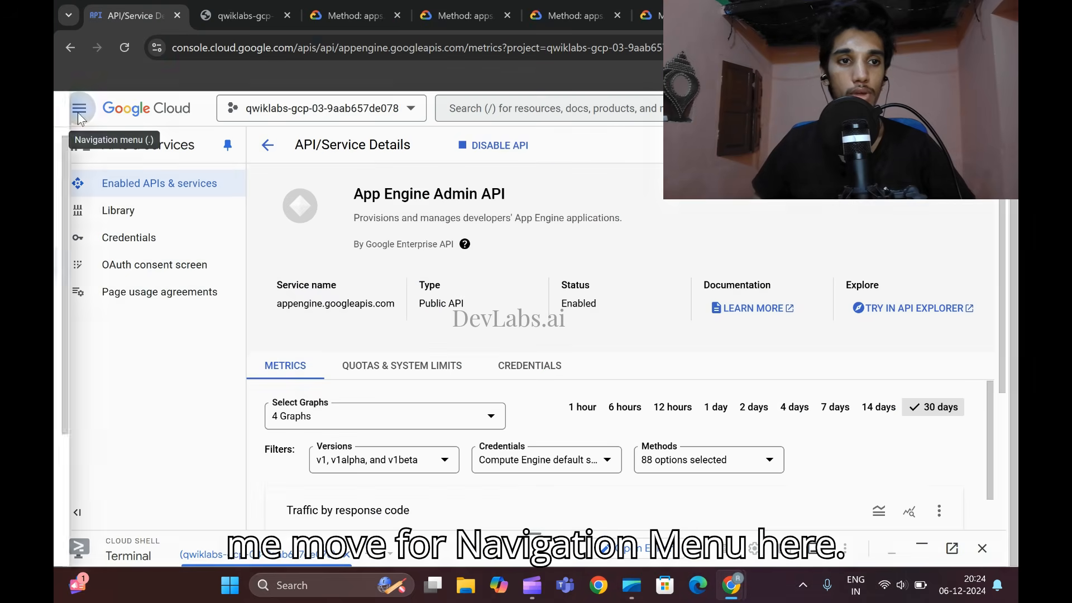
left_click(79, 108)
scroll(185, 324, "down", 4)
mouse_move(223, 307)
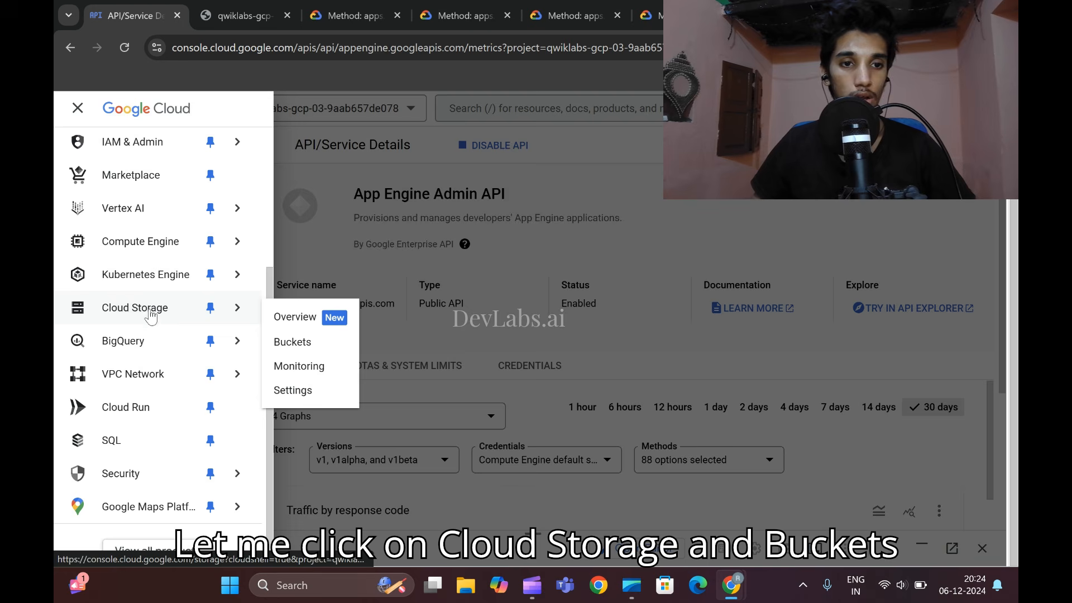
left_click(292, 342)
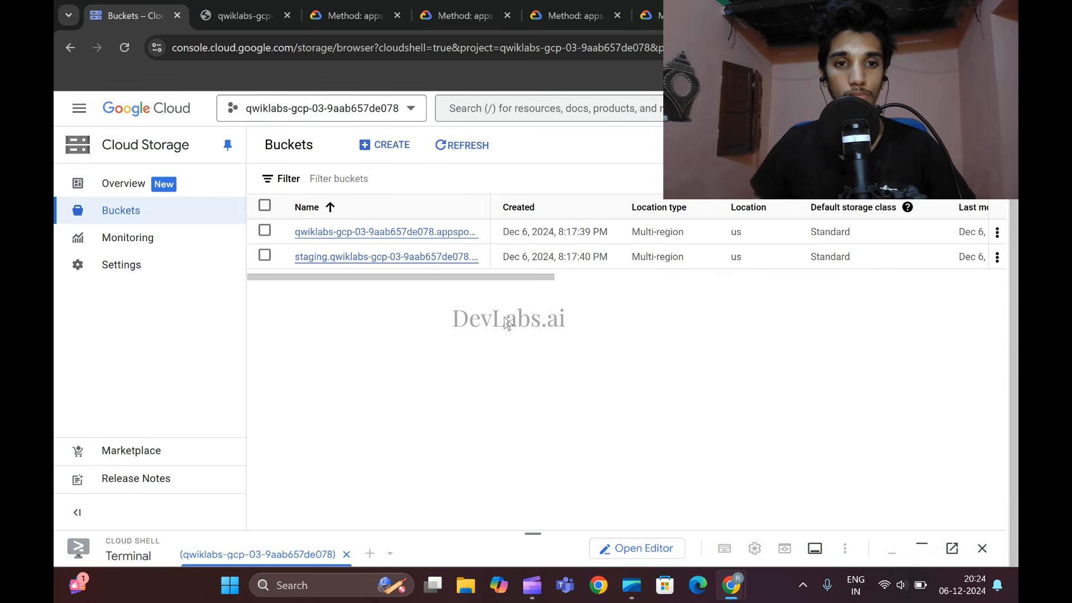
- Following the lab's bucket instructions, copy the staging bucket's link address and keep it in a new tab's address bar
mouse_move(731, 585)
left_click(650, 468)
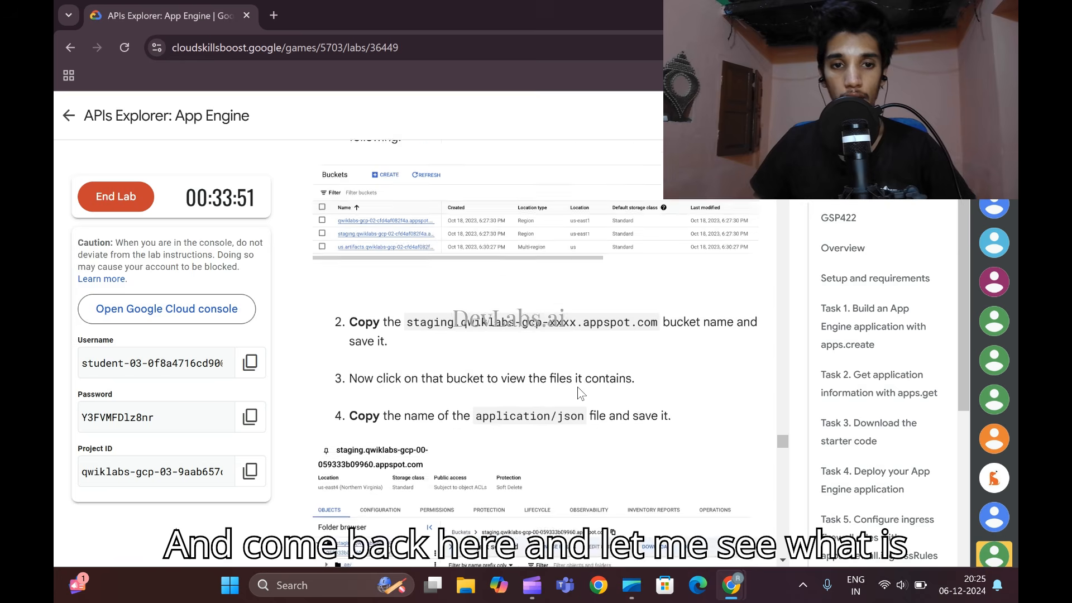
scroll(578, 389, "down", 2)
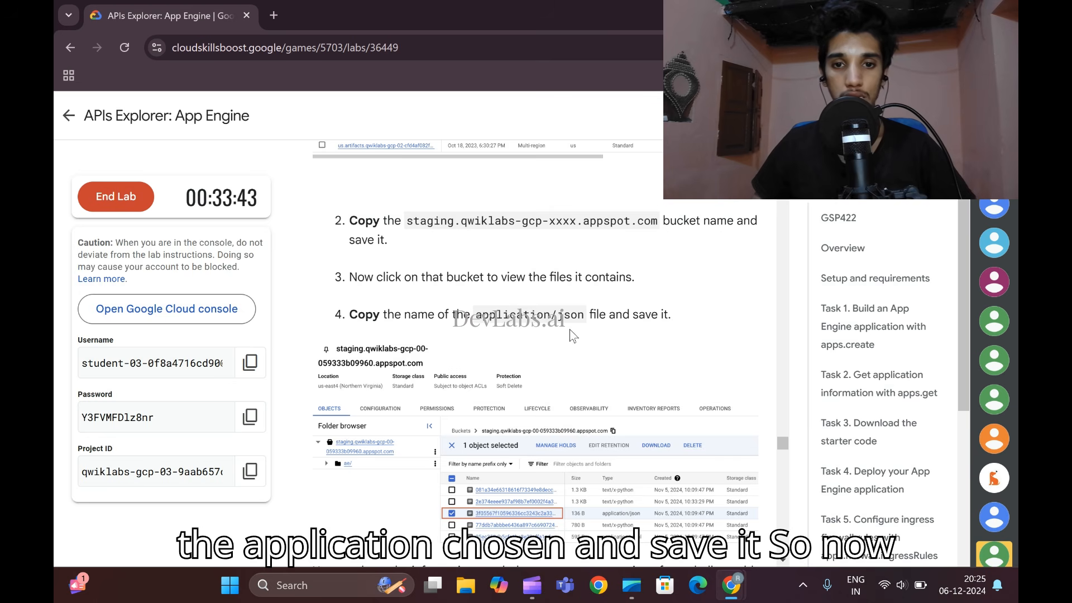
mouse_move(731, 585)
left_click(904, 497)
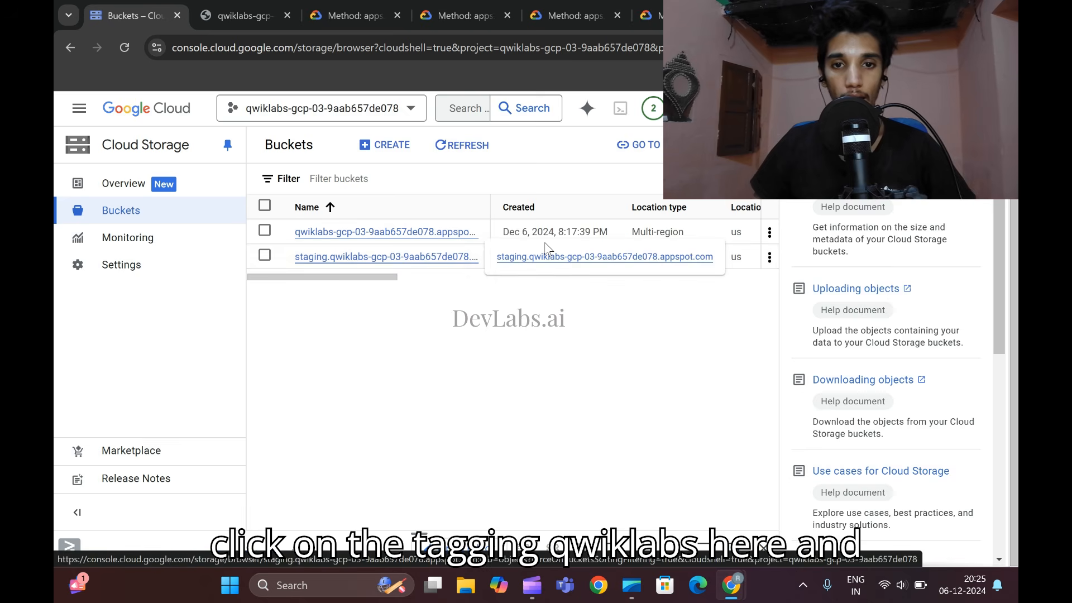
right_click(550, 257)
left_click(611, 375)
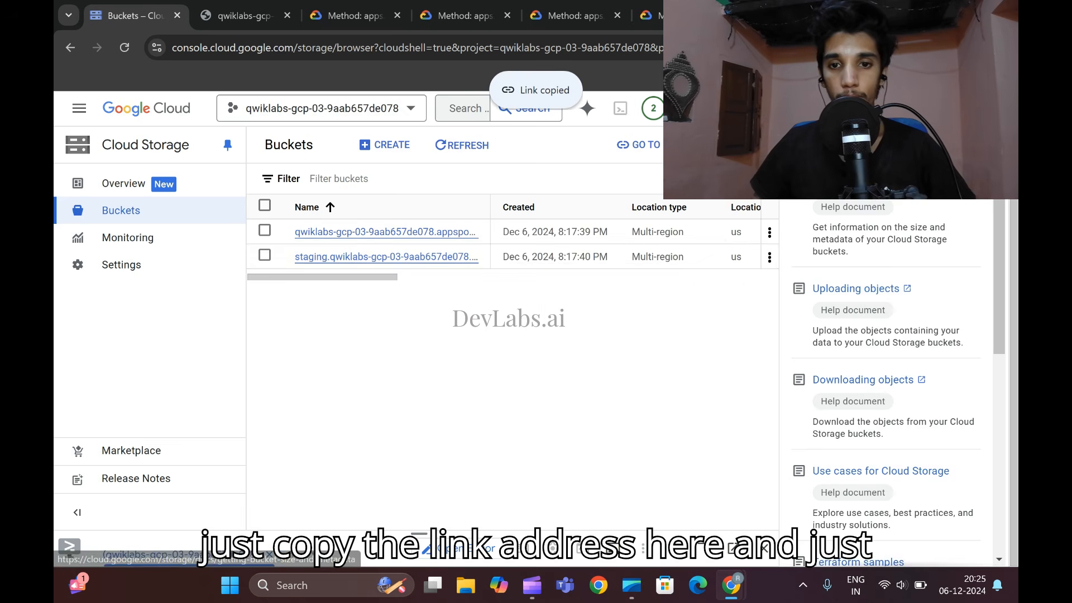
key("ctrl+shift+n")
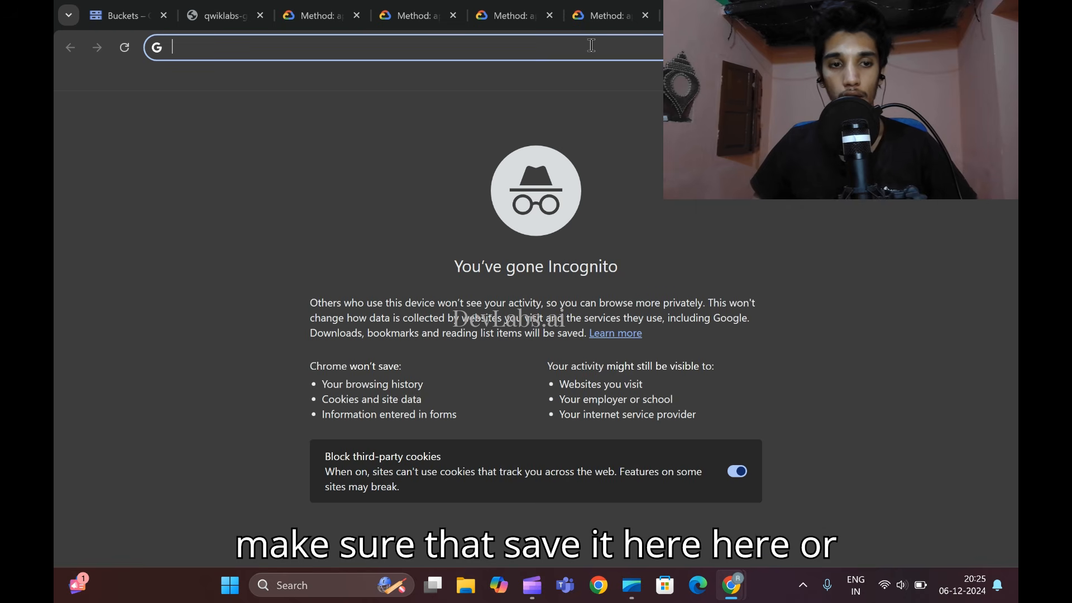
key("ctrl+v")
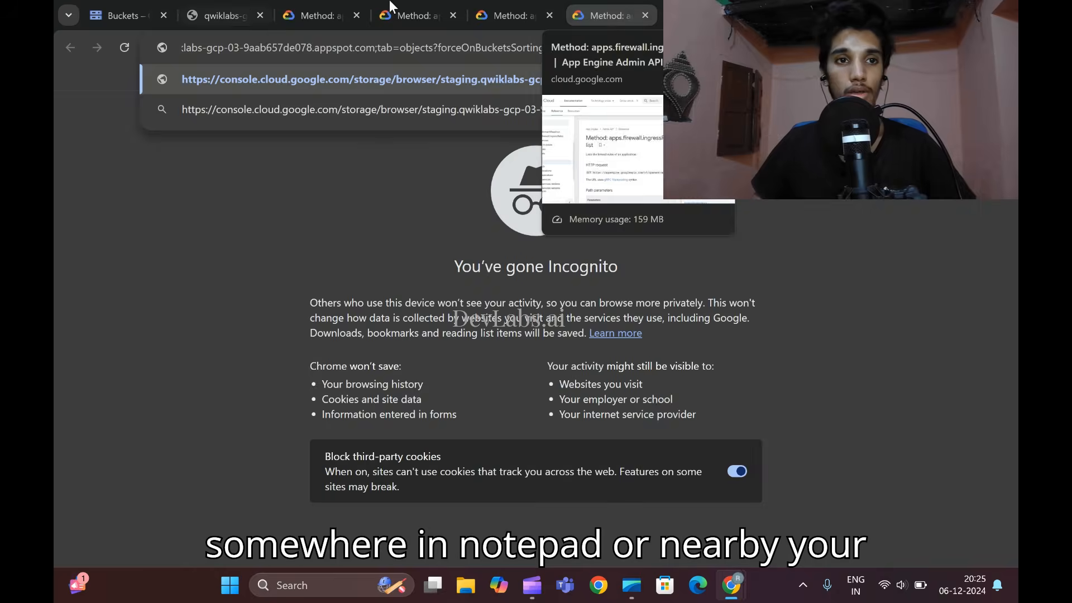
- Open the staging bucket, copy the application/json file's link address, and keep it in another new tab
left_click(133, 3)
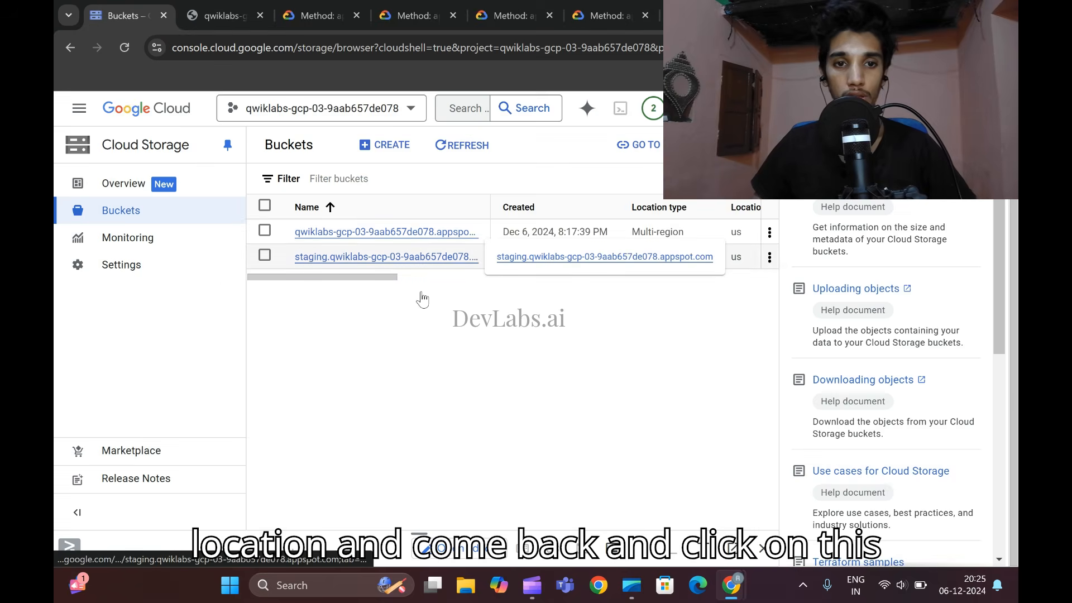
left_click(390, 256)
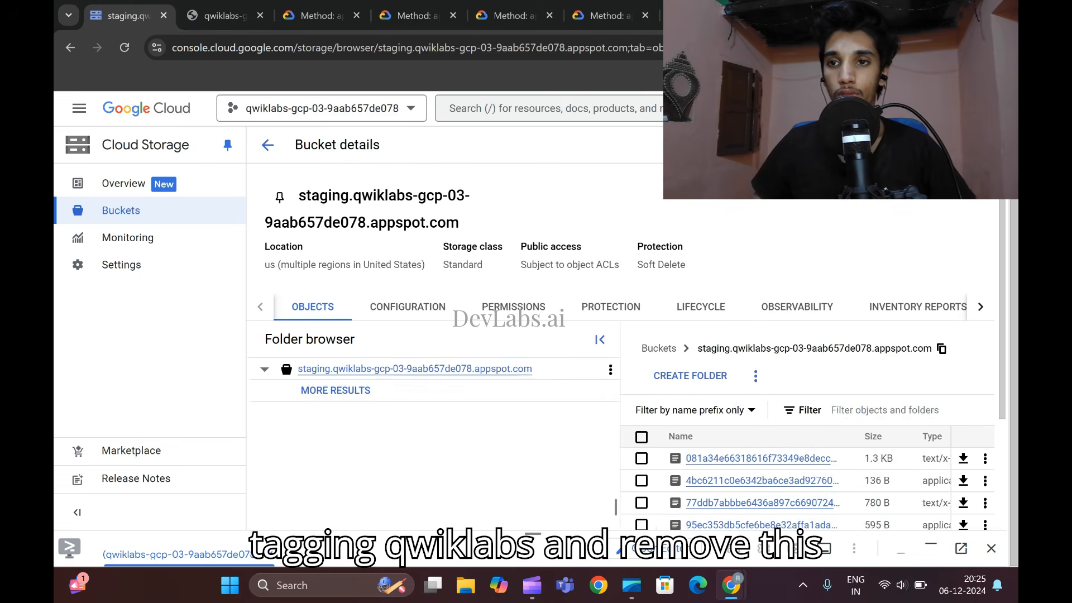
scroll(850, 339, "down", 3)
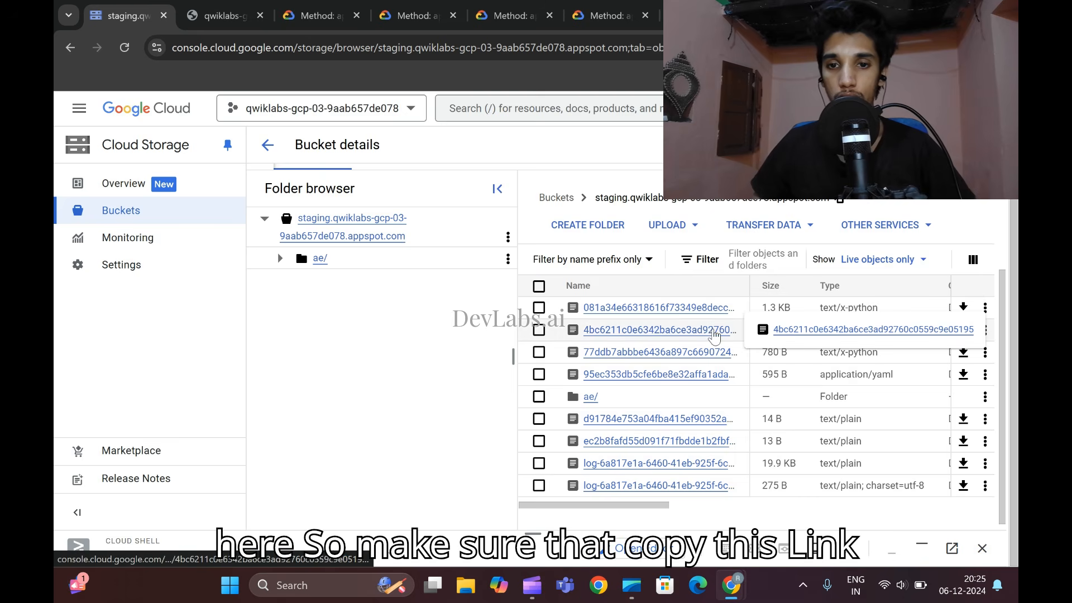
right_click(805, 330)
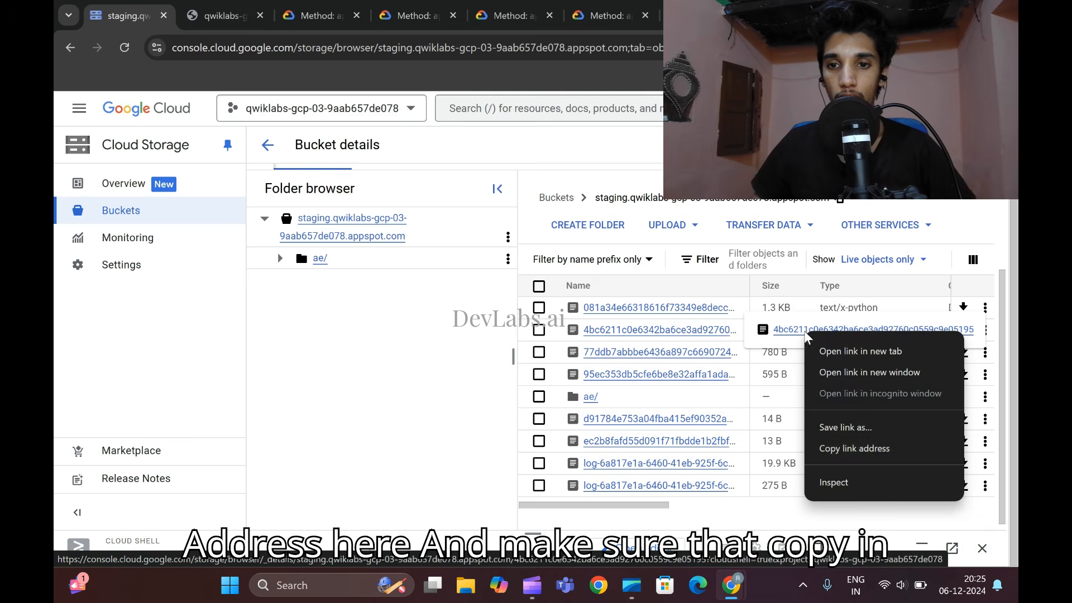
left_click(867, 448)
key("ctrl+shift+n")
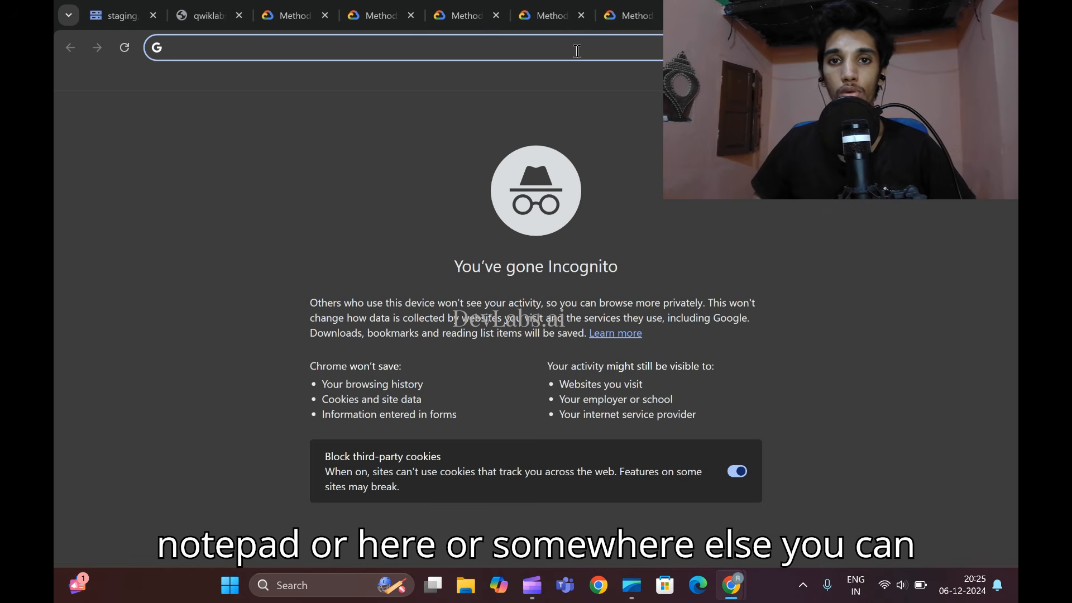
key("ctrl+v")
left_click(98, 8)
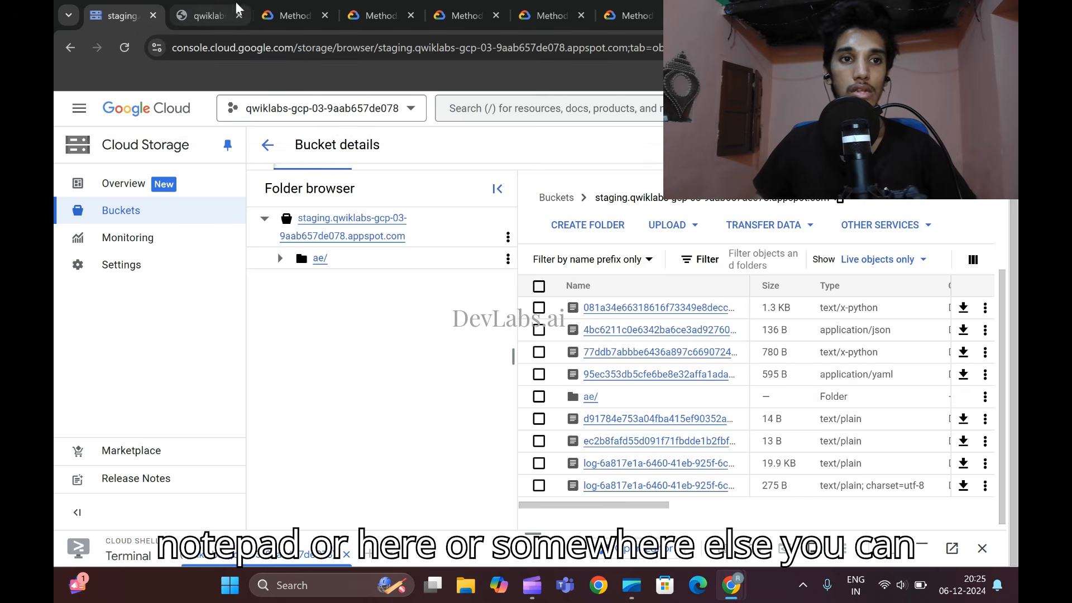
- Return to the lab instructions and open the direct link to the apps.services.versions.create method in an incognito window
scroll(564, 395, "down", 1)
left_click(731, 585)
left_click(654, 505)
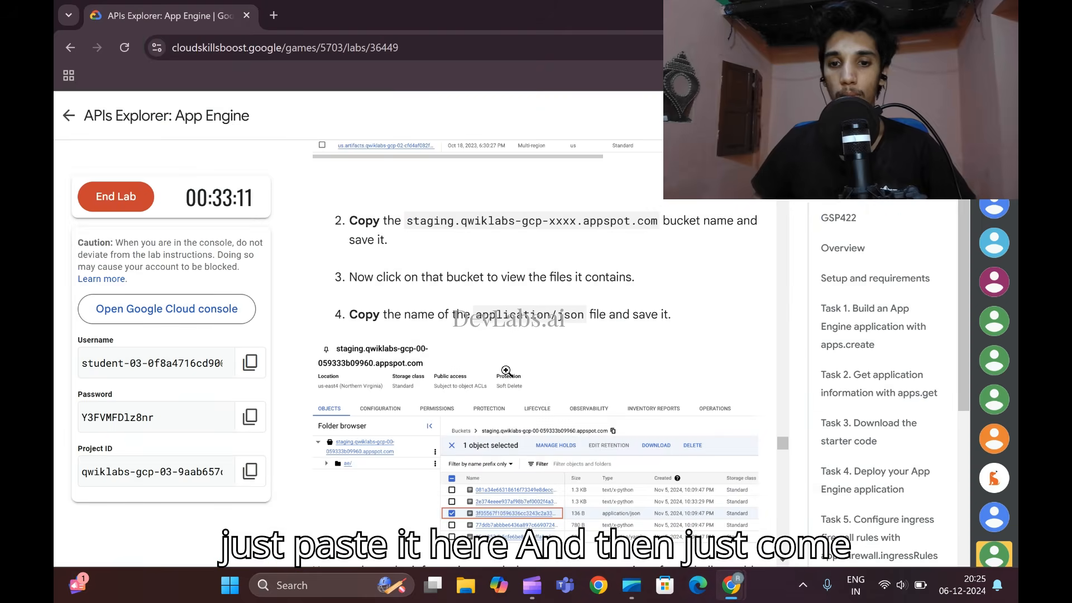
scroll(506, 371, "down", 7)
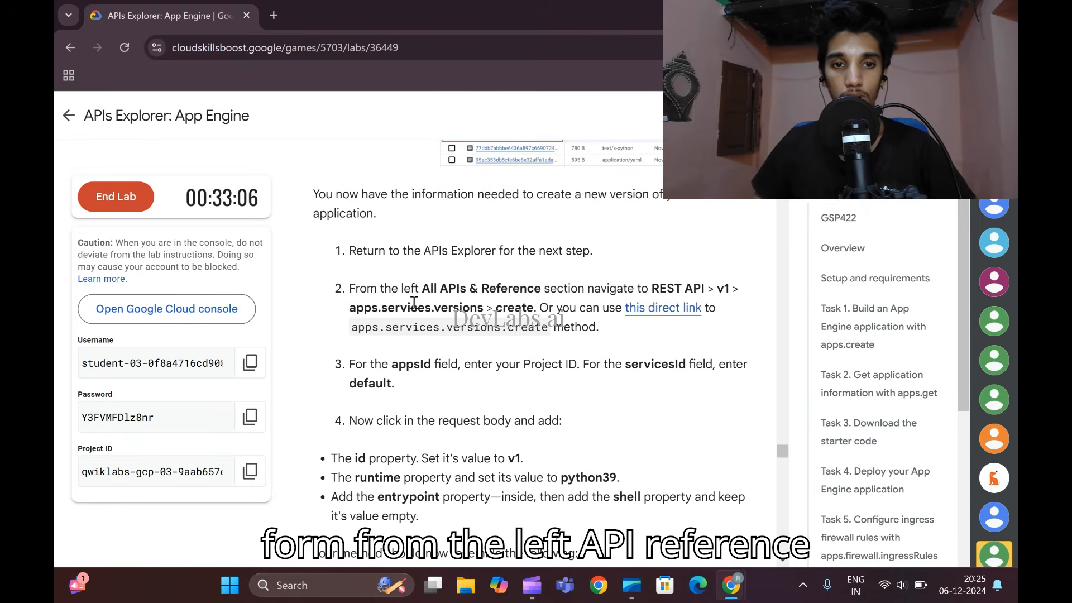
right_click(641, 309)
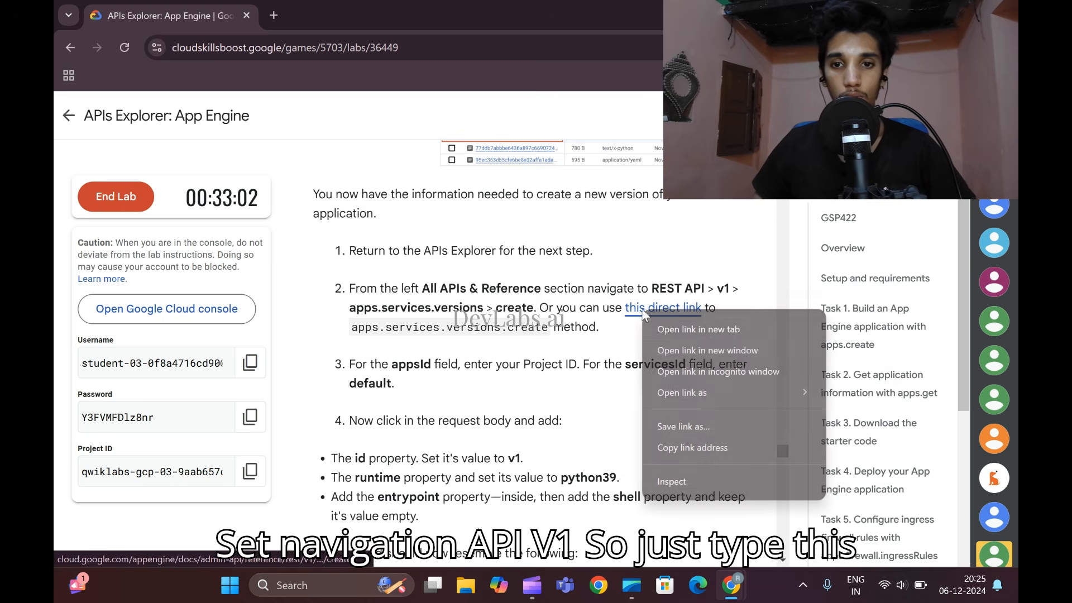
left_click(737, 362)
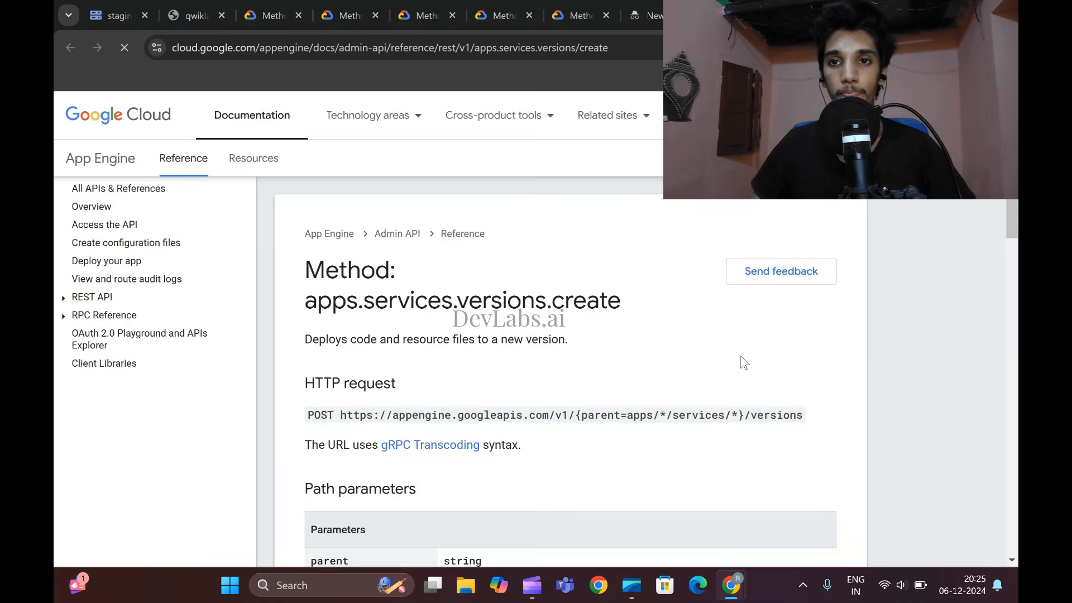
- Copy the Project ID from the lab and enter it as the appsId of the apps.services.versions.create method
mouse_move(732, 585)
left_click(648, 536)
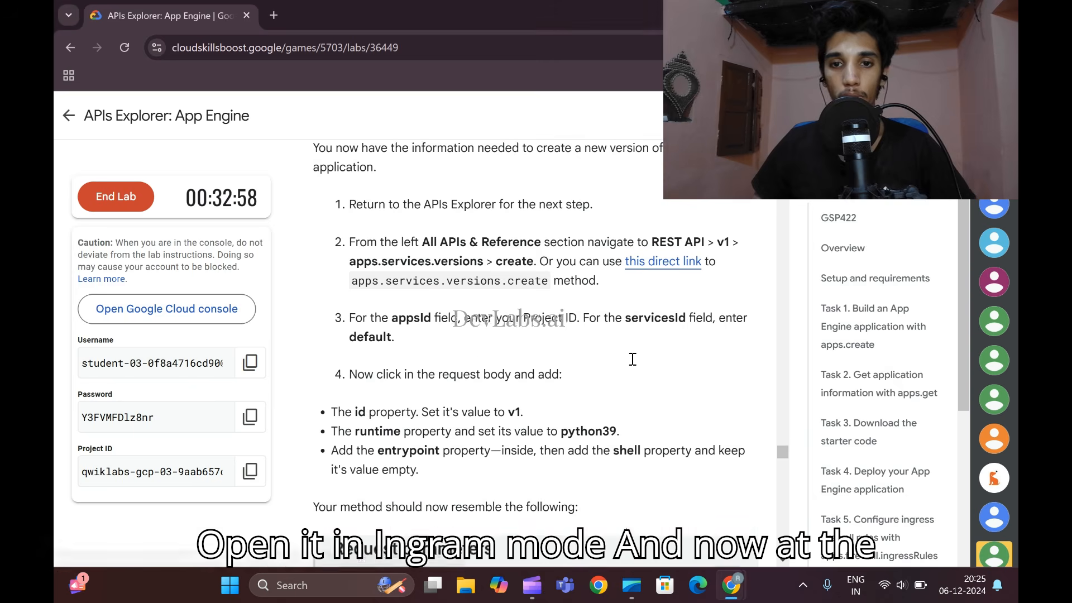
scroll(534, 316, "down", 3)
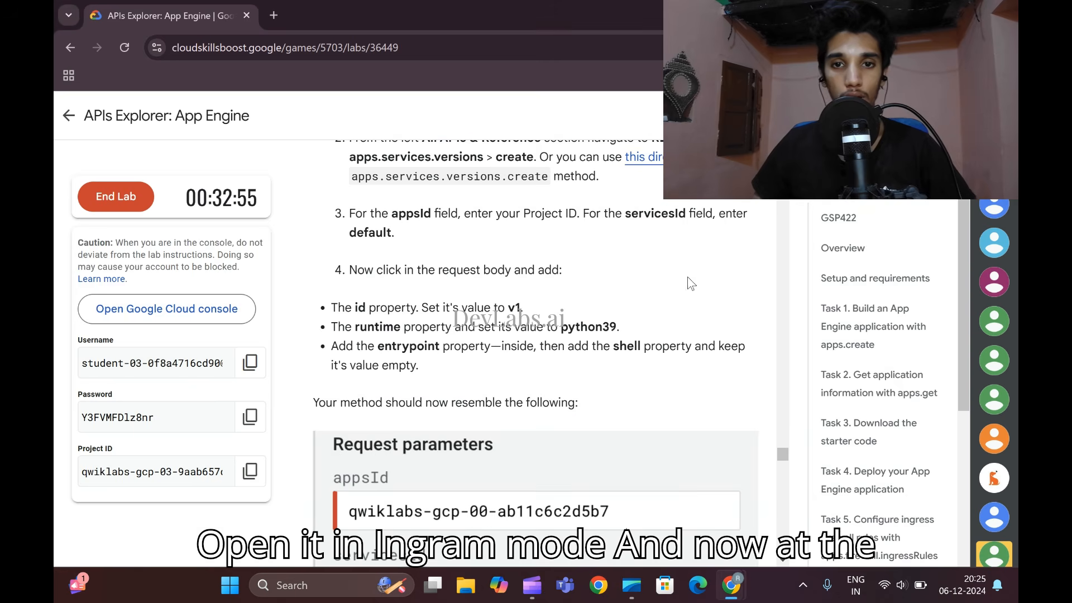
left_click(235, 471)
scroll(534, 335, "down", 5)
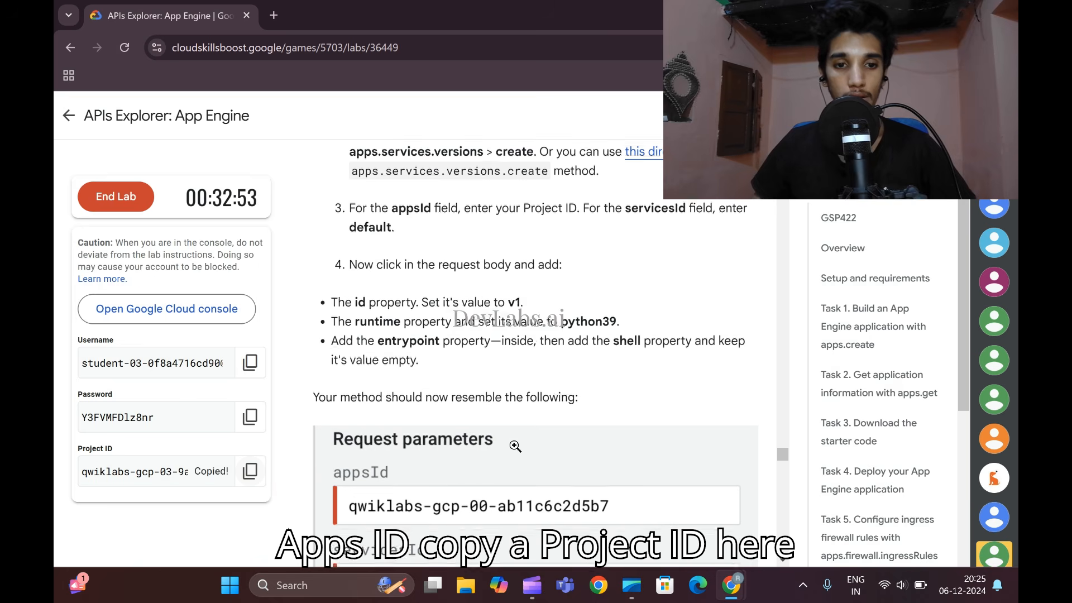
mouse_move(741, 580)
left_click(821, 522)
left_click(813, 355)
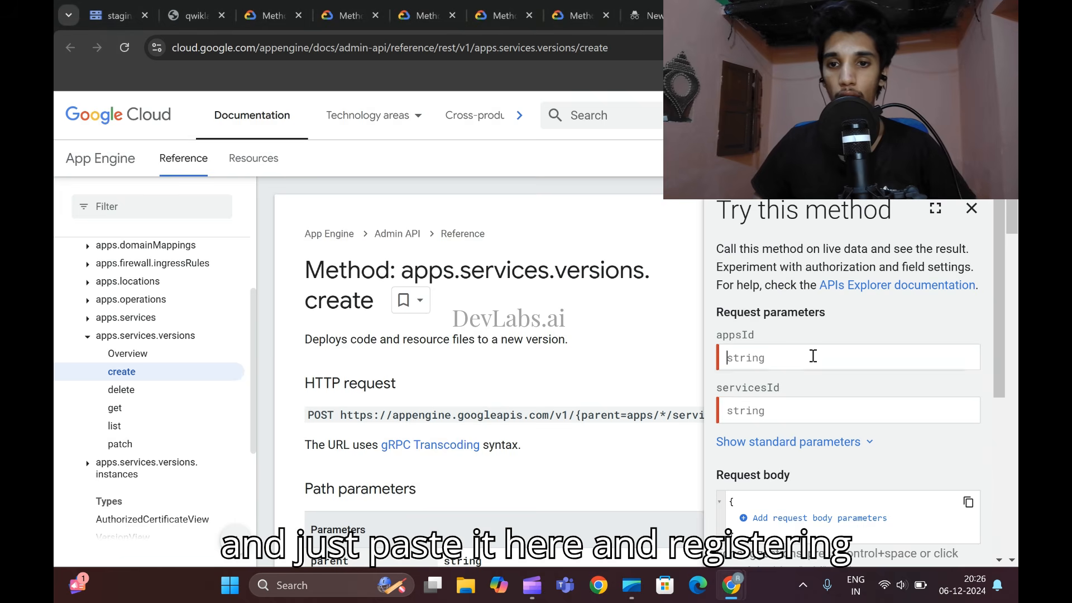
key("ctrl+v")
- Set servicesId to default in the method's request parameters
left_click(754, 412)
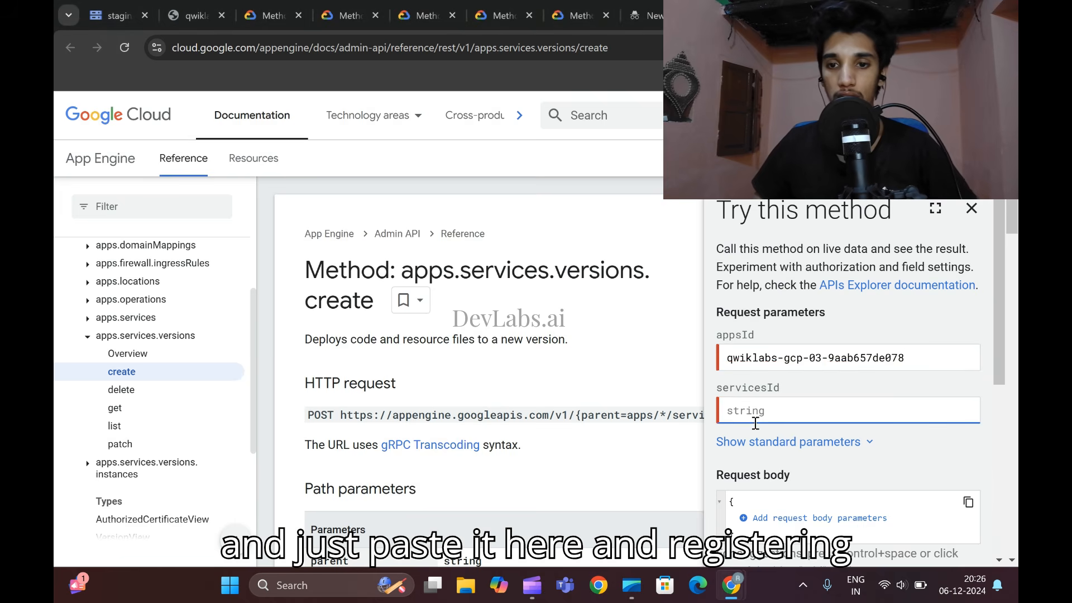
type("defa")
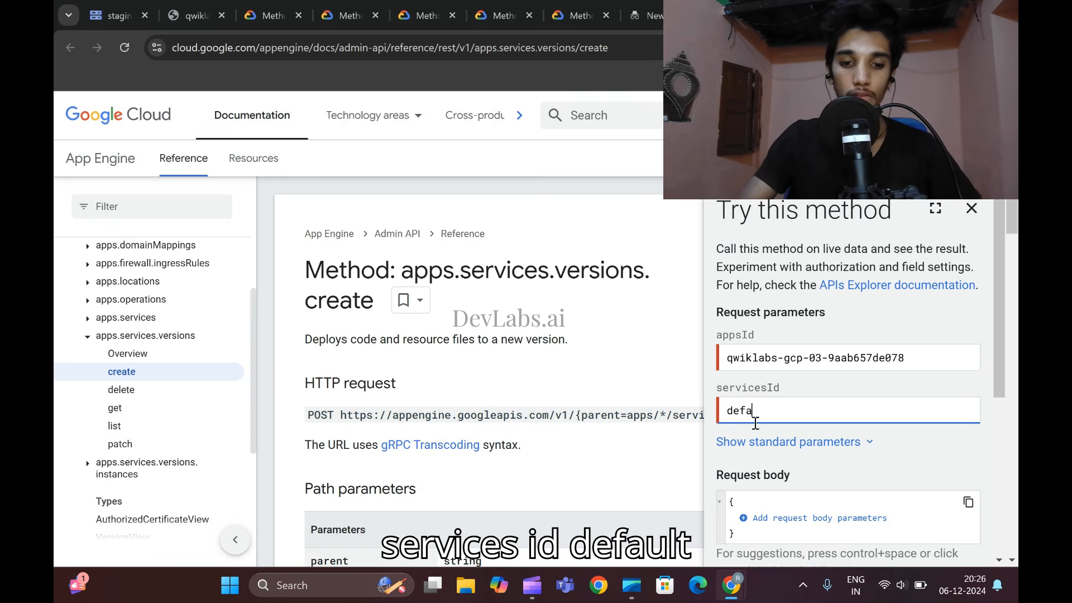
type("iullt")
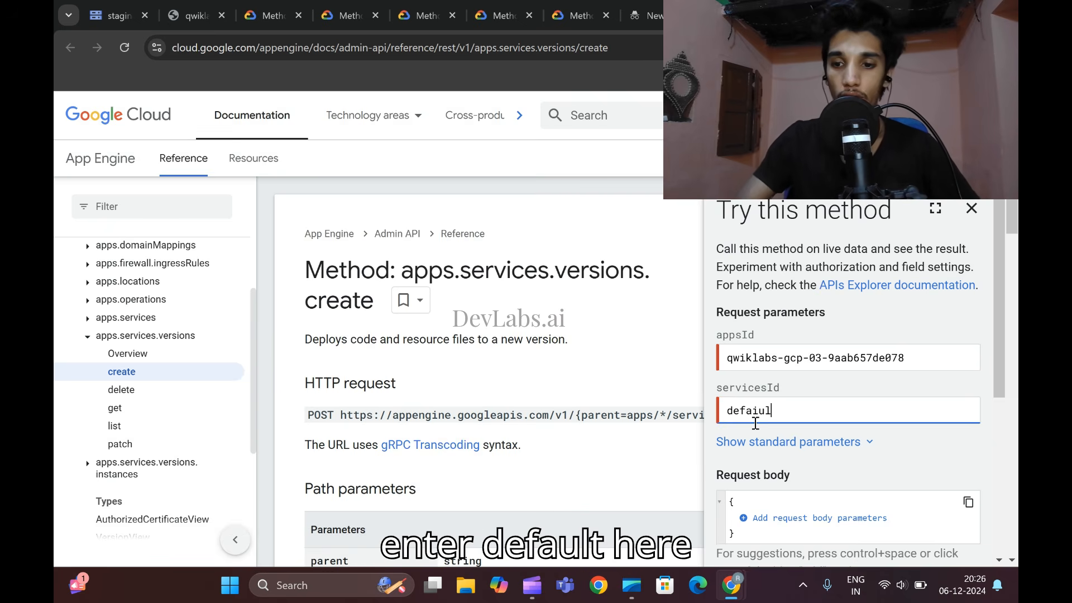
key("BackSpace")
key("BackSpace")
key("BackSpace")
key("BackSpace")
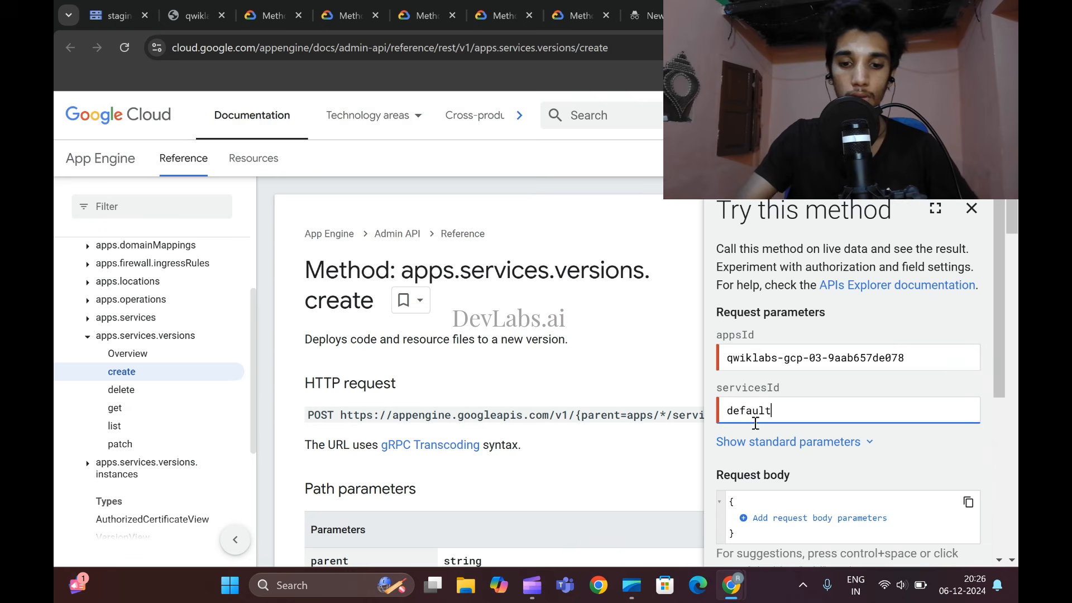
scroll(756, 423, "down", 3)
- Check the lab's example request body with the id, runtime and entrypoint properties, and return to the method's request form
mouse_move(732, 585)
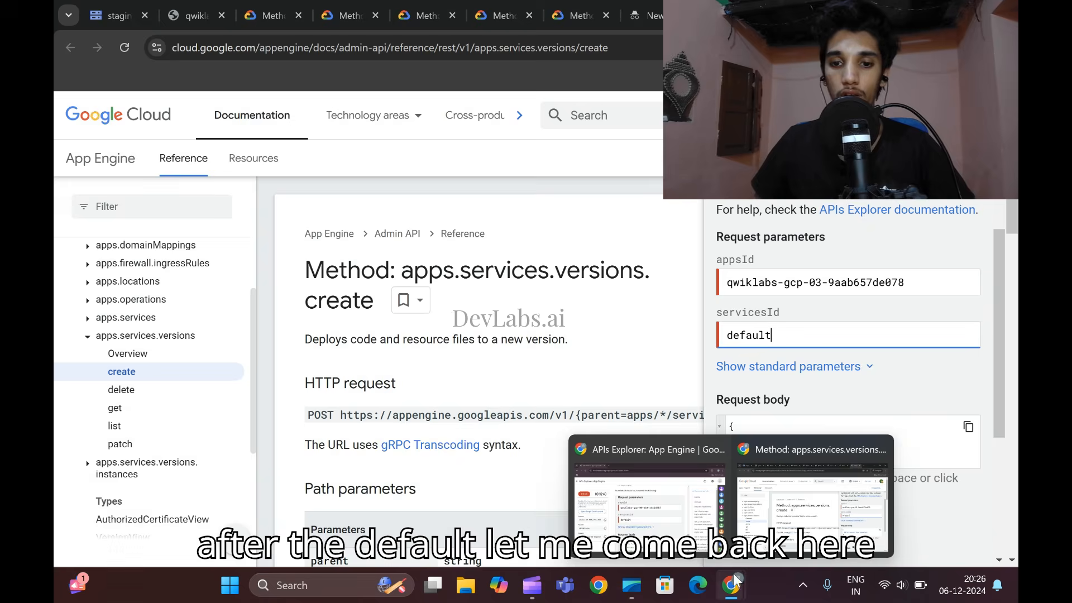
left_click(642, 503)
scroll(539, 414, "down", 4)
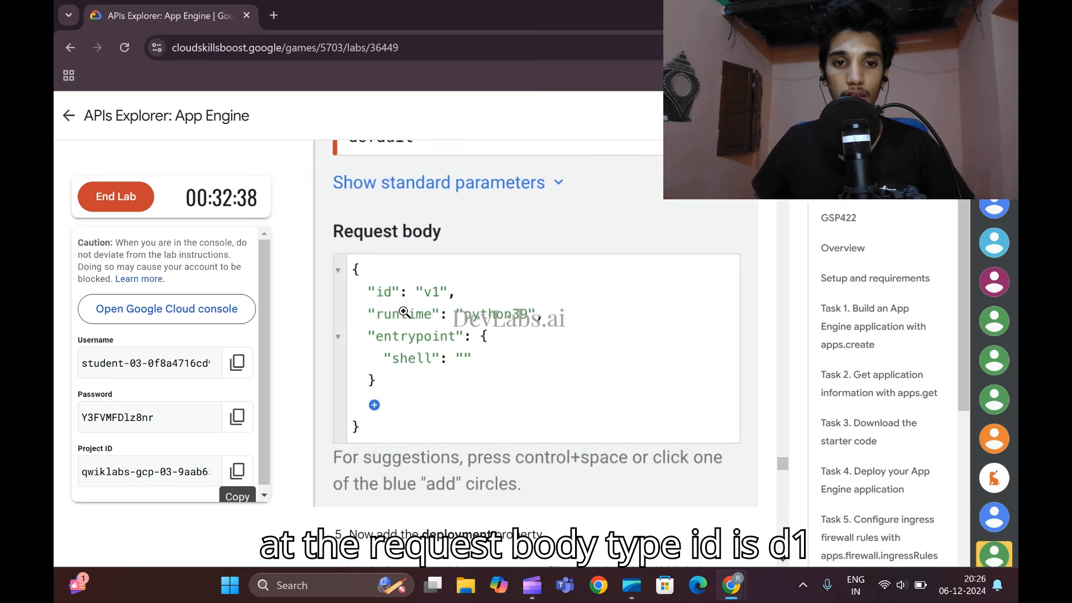
mouse_move(731, 585)
left_click(814, 491)
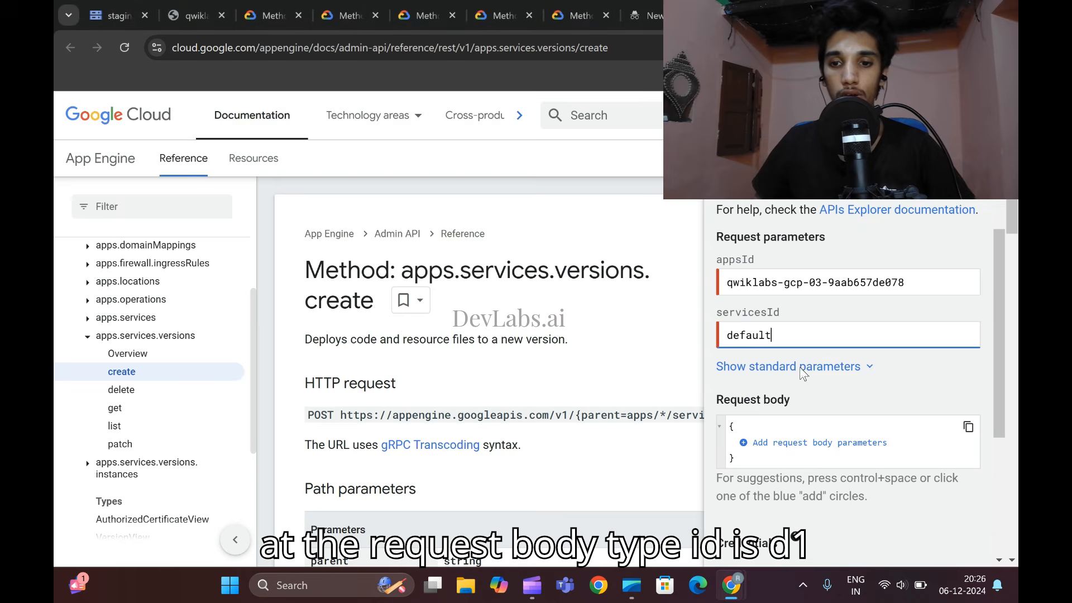
- Add the id property to the method's request body and set it to v1
left_click(743, 444)
scroll(744, 450, "down", 4)
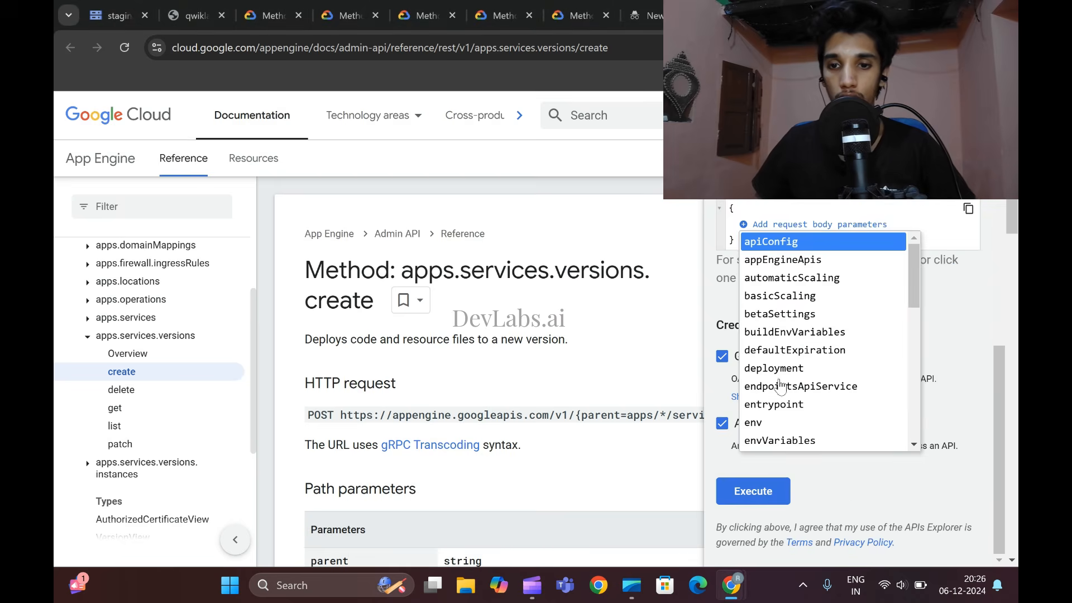
scroll(781, 384, "down", 3)
scroll(781, 384, "down", 1)
left_click(769, 342)
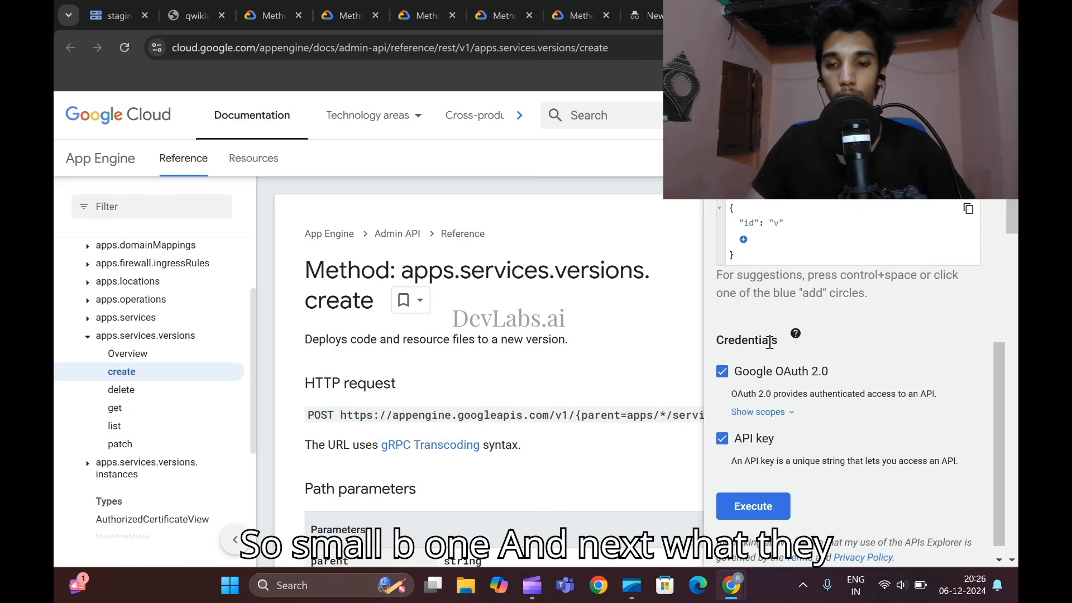
- Add the runtime property to the request body with the value python39
mouse_move(726, 581)
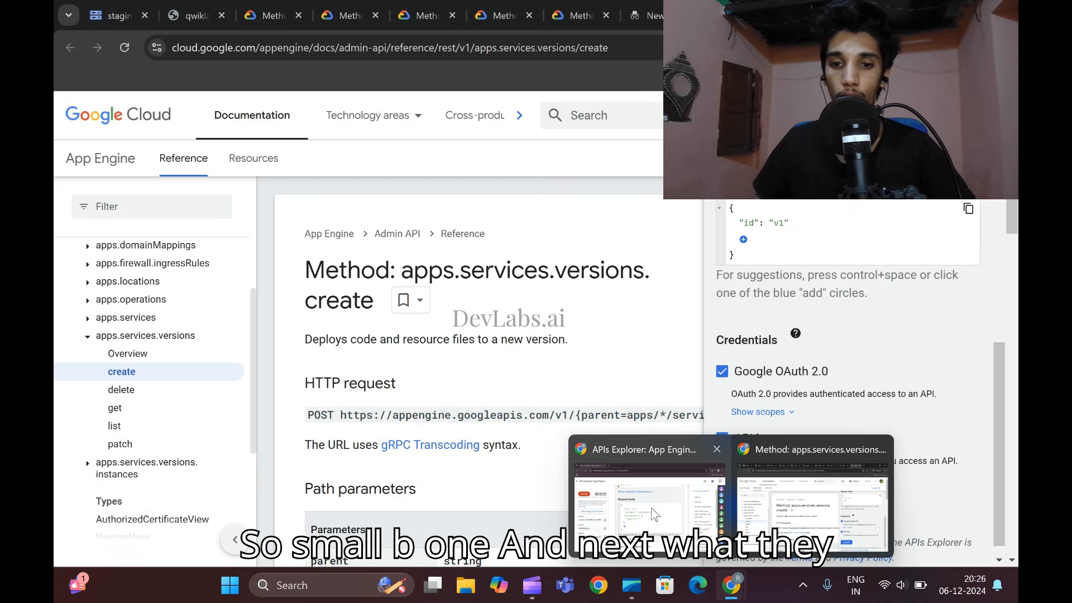
left_click(651, 507)
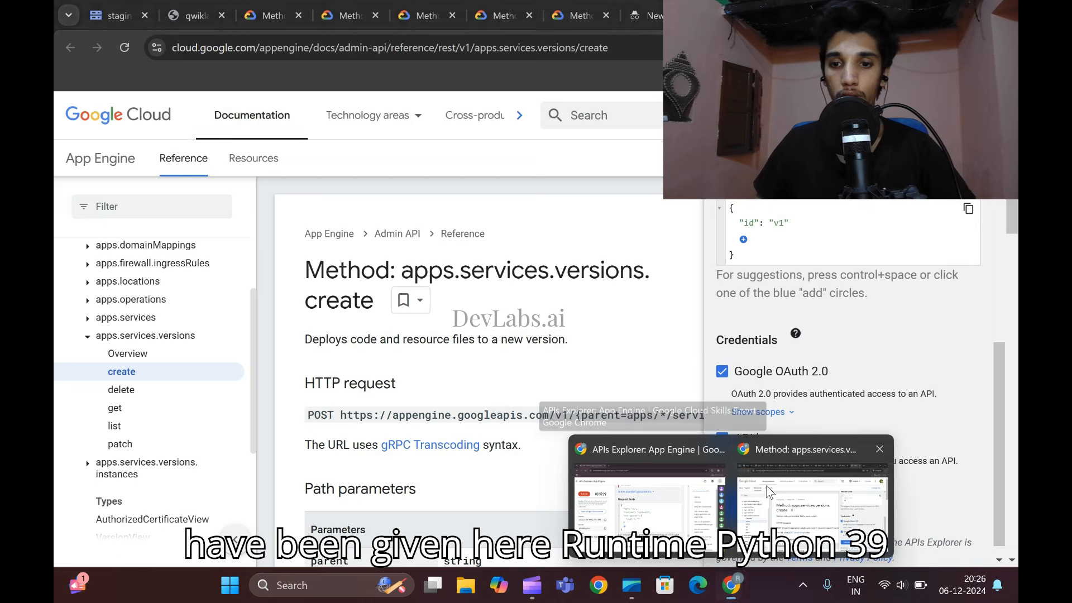
left_click(743, 240)
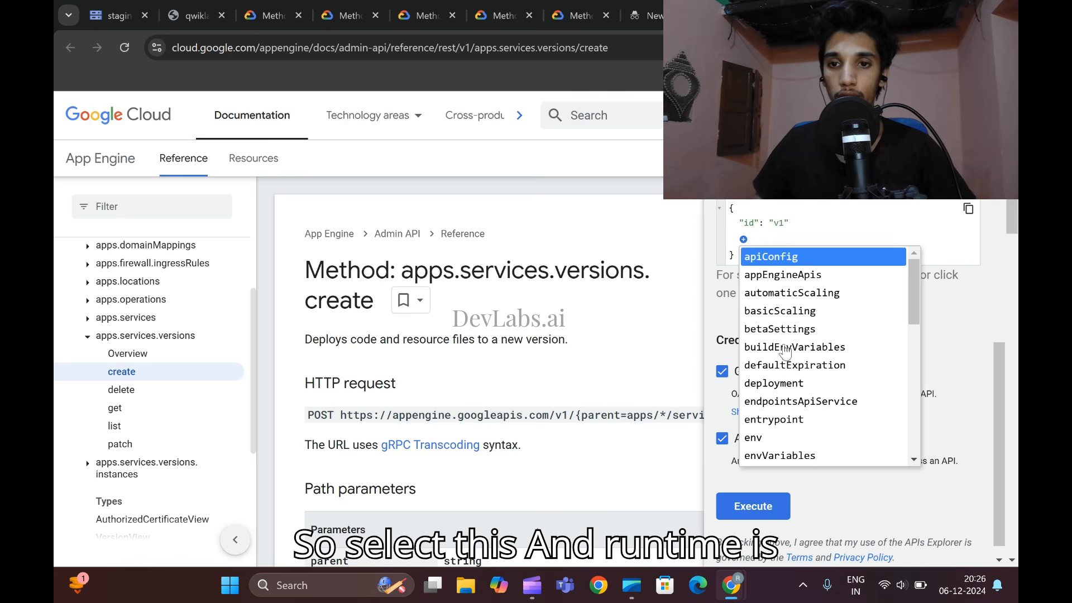
scroll(801, 340, "down", 7)
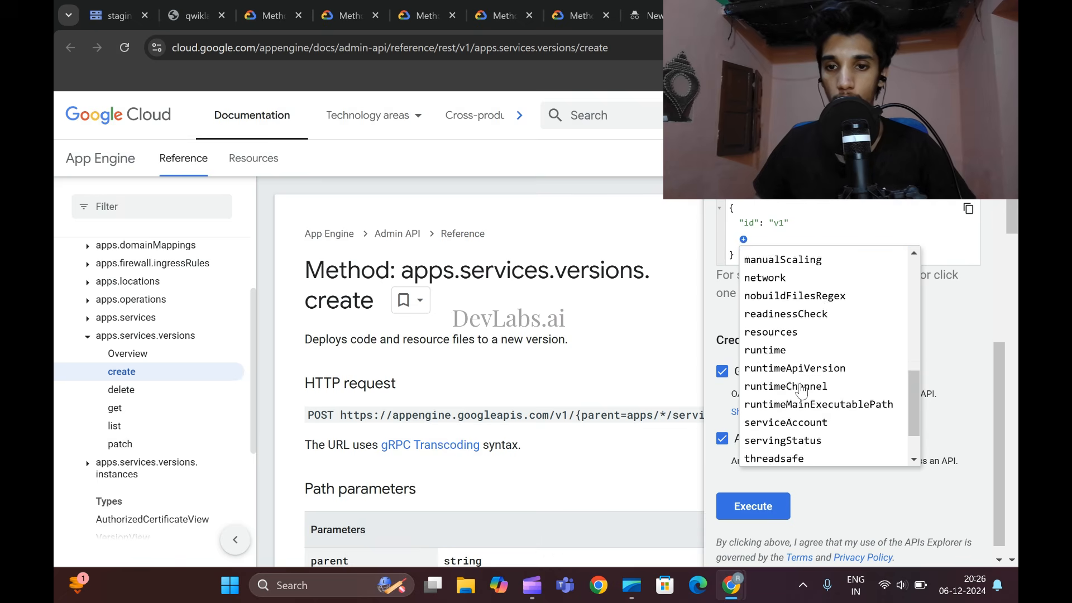
left_click(774, 294)
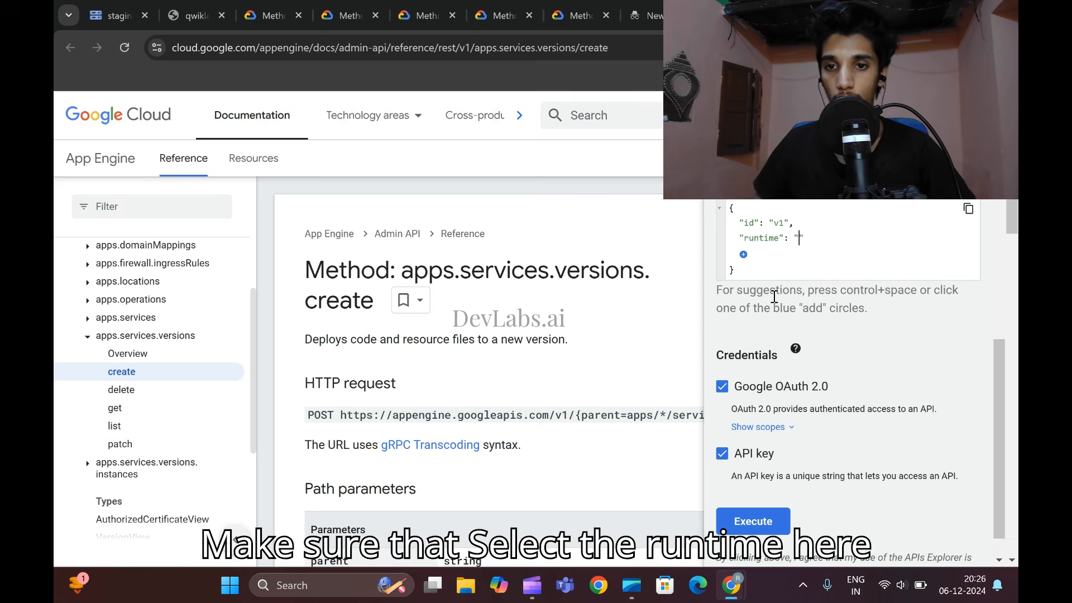
type("pyth")
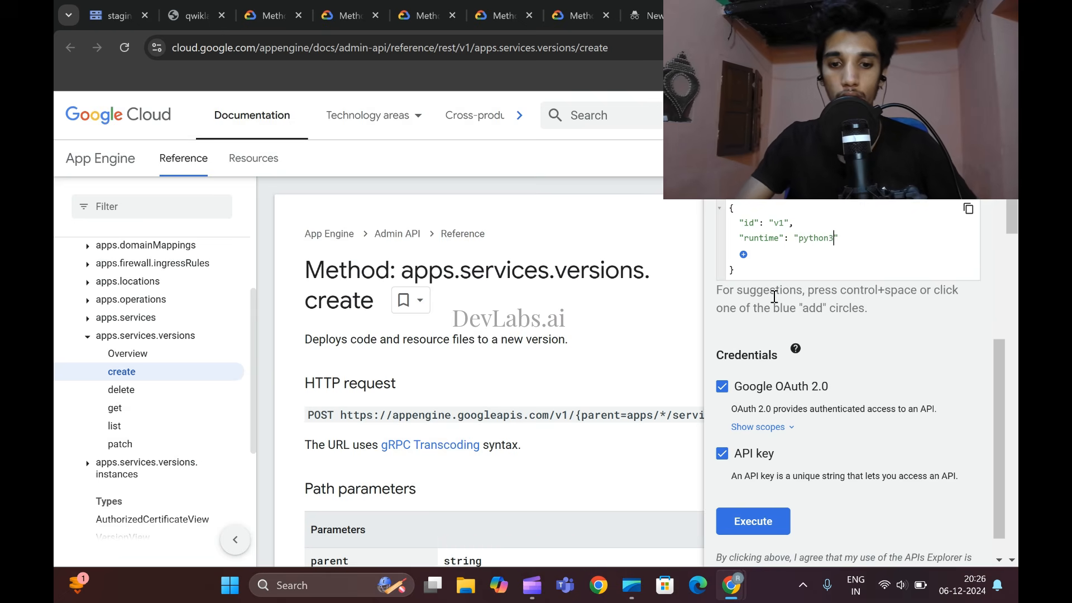
type("on3")
- Check the lab's example request body and add an entrypoint property containing an empty shell property
mouse_move(731, 585)
left_click(592, 449)
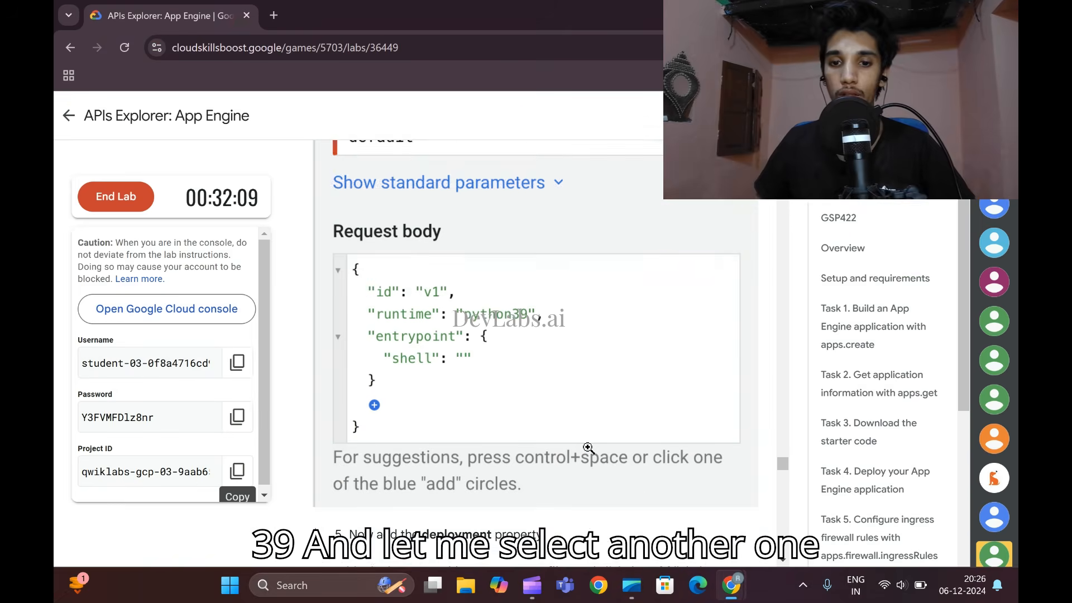
scroll(588, 449, "down", 1)
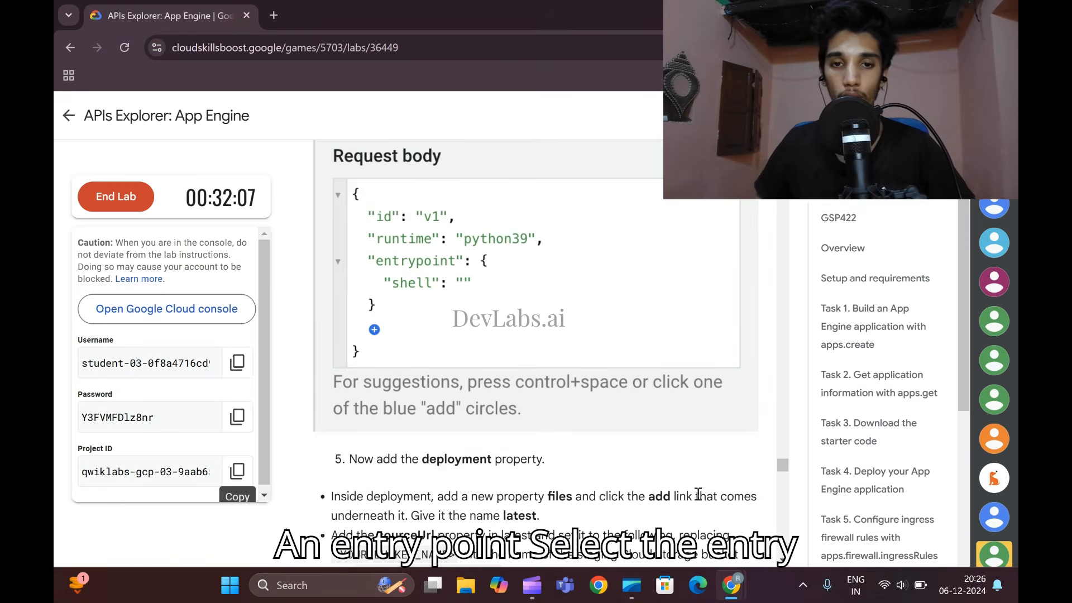
mouse_move(731, 585)
left_click(798, 480)
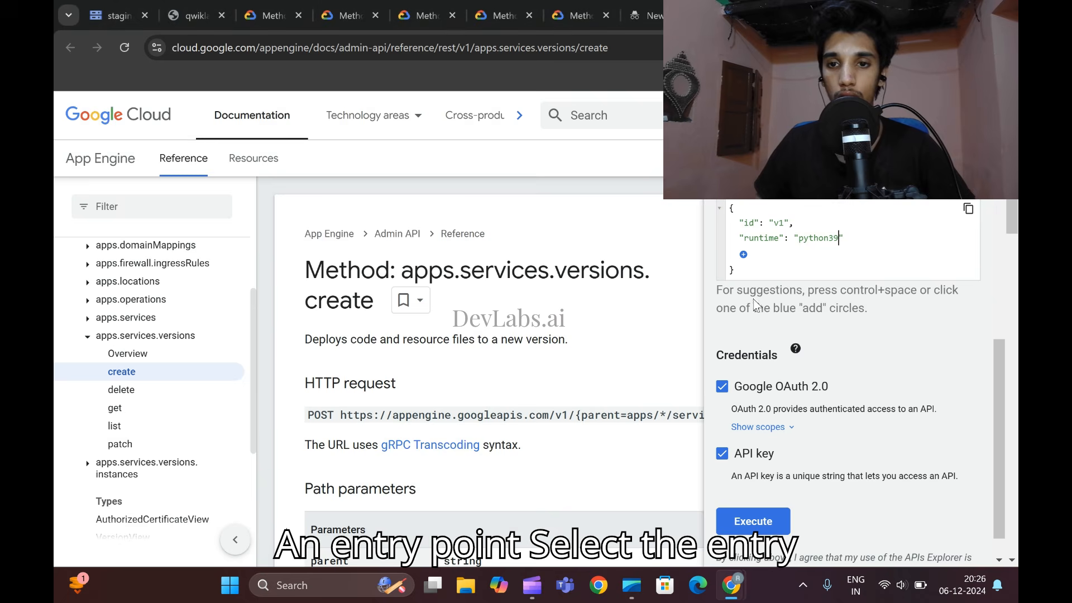
left_click(743, 255)
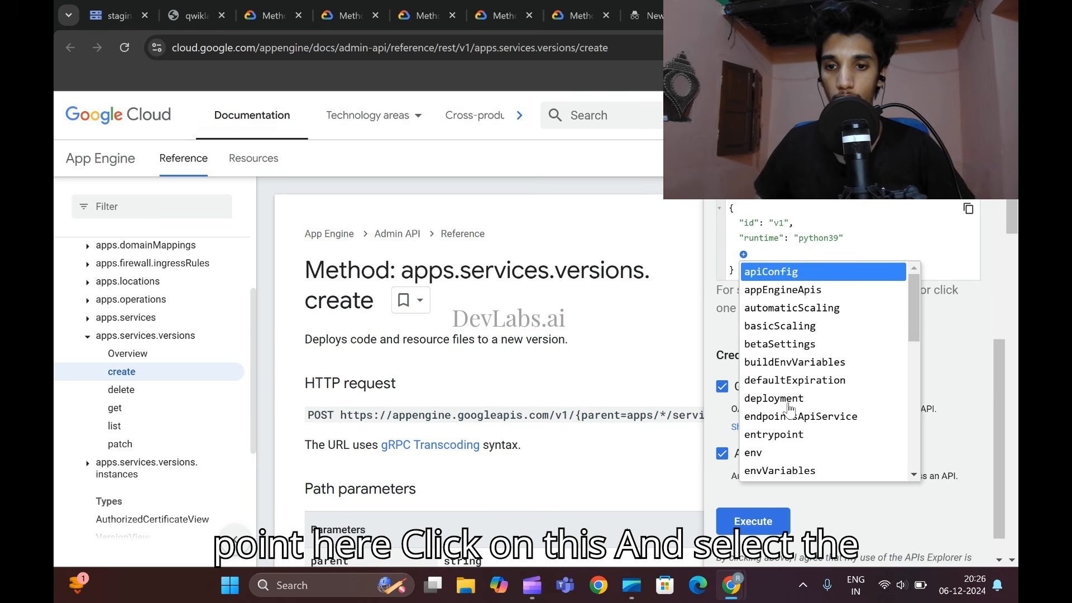
left_click(774, 435)
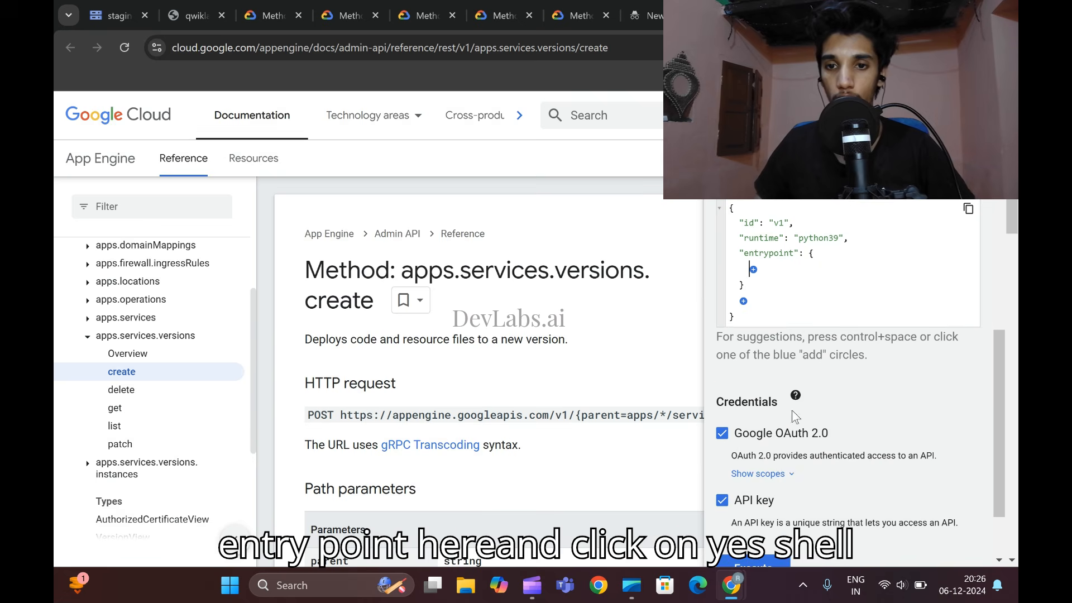
left_click(754, 271)
left_click(761, 288)
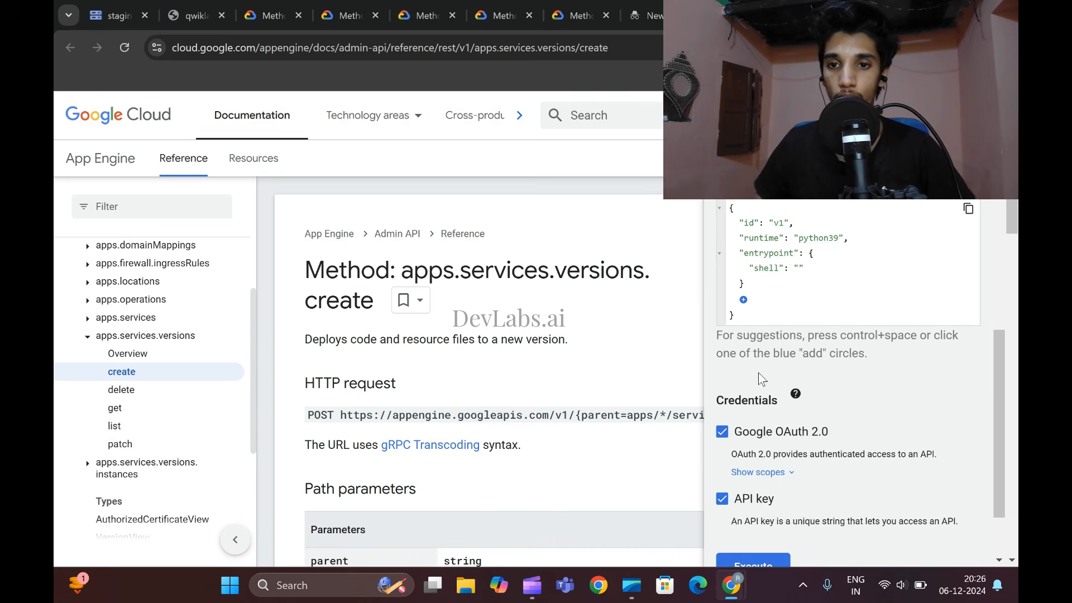
- Consult the lab's deployment instructions and add the deployment property to the request body
left_click(731, 584)
scroll(544, 373, "down", 5)
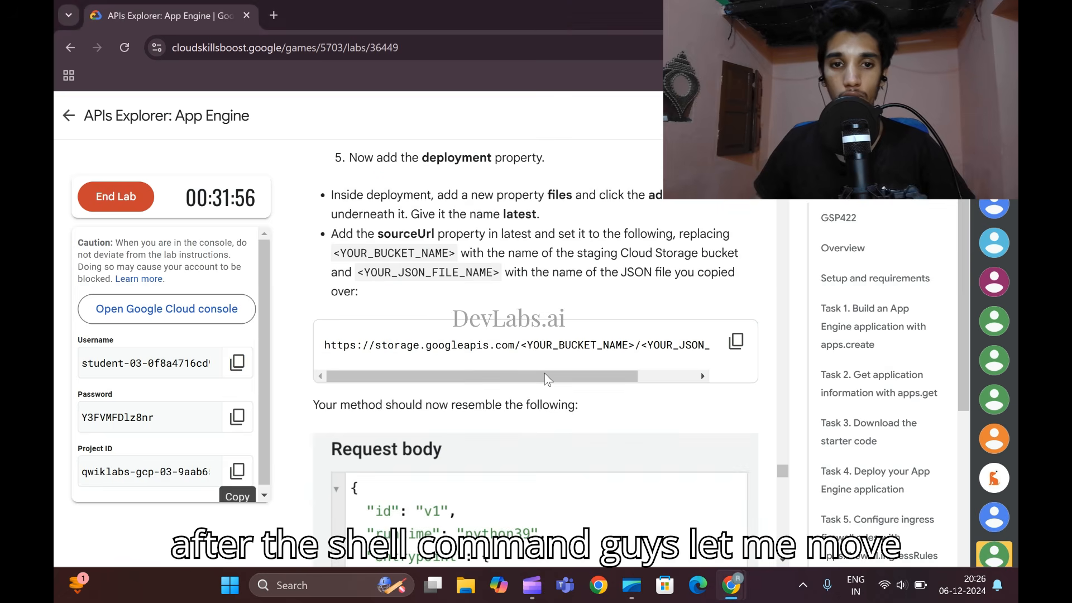
scroll(544, 373, "down", 4)
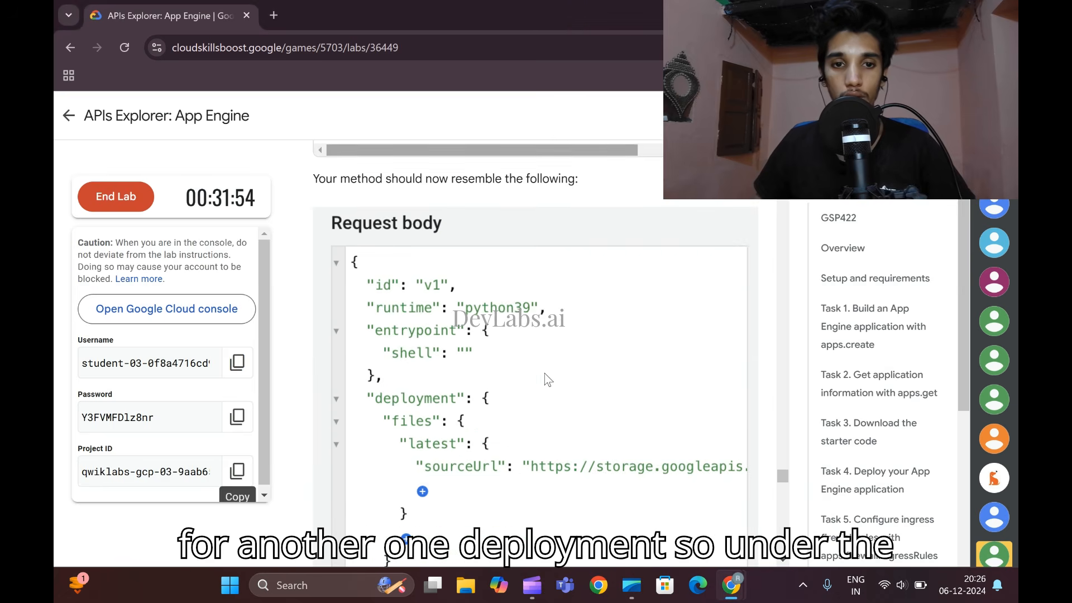
mouse_move(733, 585)
left_click(770, 491)
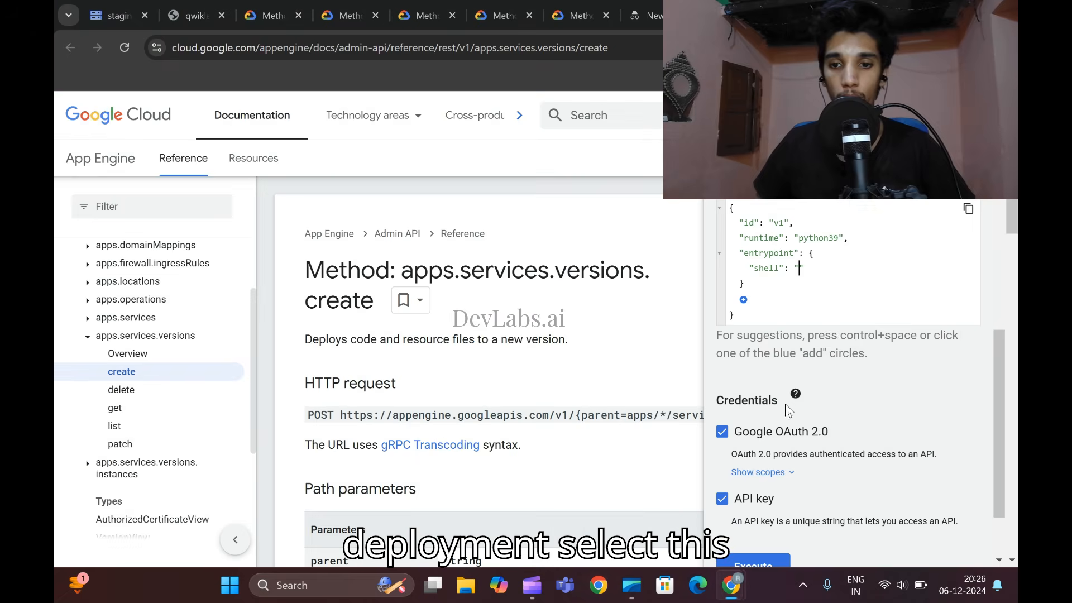
left_click(743, 300)
scroll(766, 370, "down", 2)
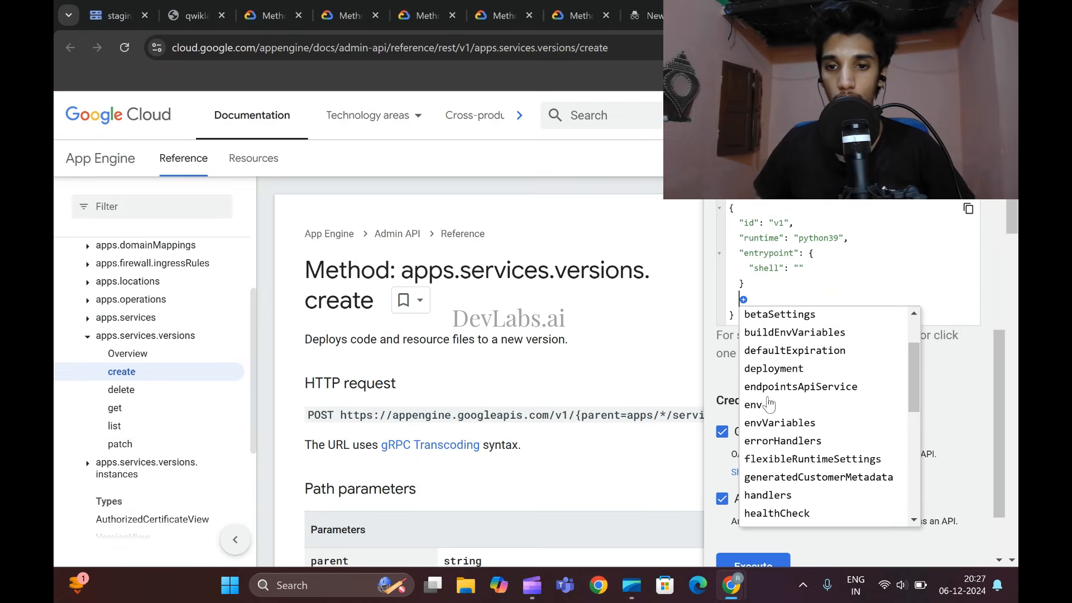
left_click(773, 368)
- Check the lab's example and add a files property inside deployment
mouse_move(731, 584)
left_click(656, 471)
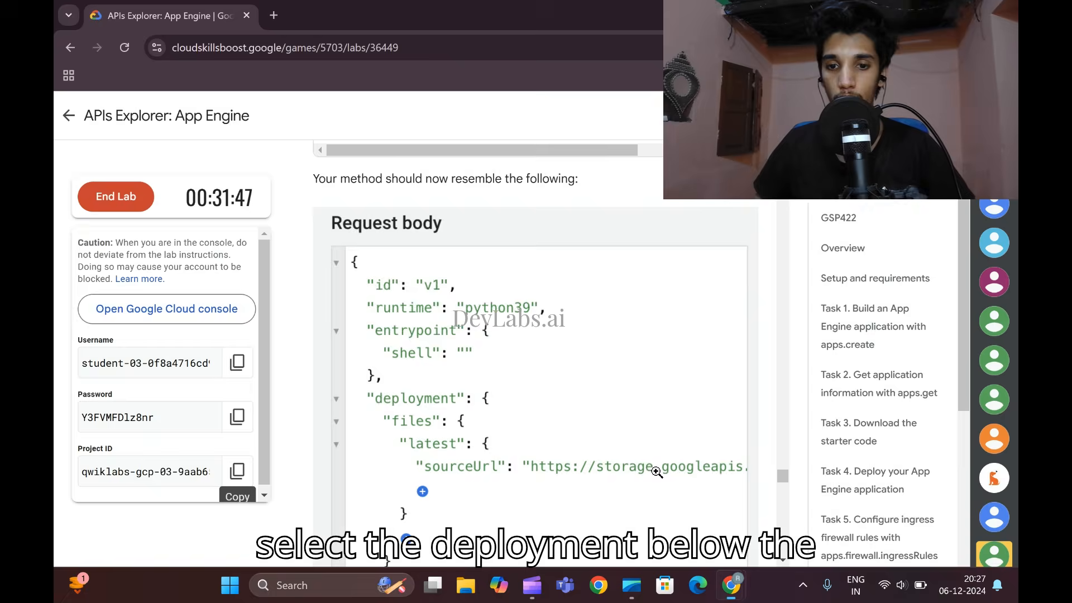
scroll(657, 472, "down", 1)
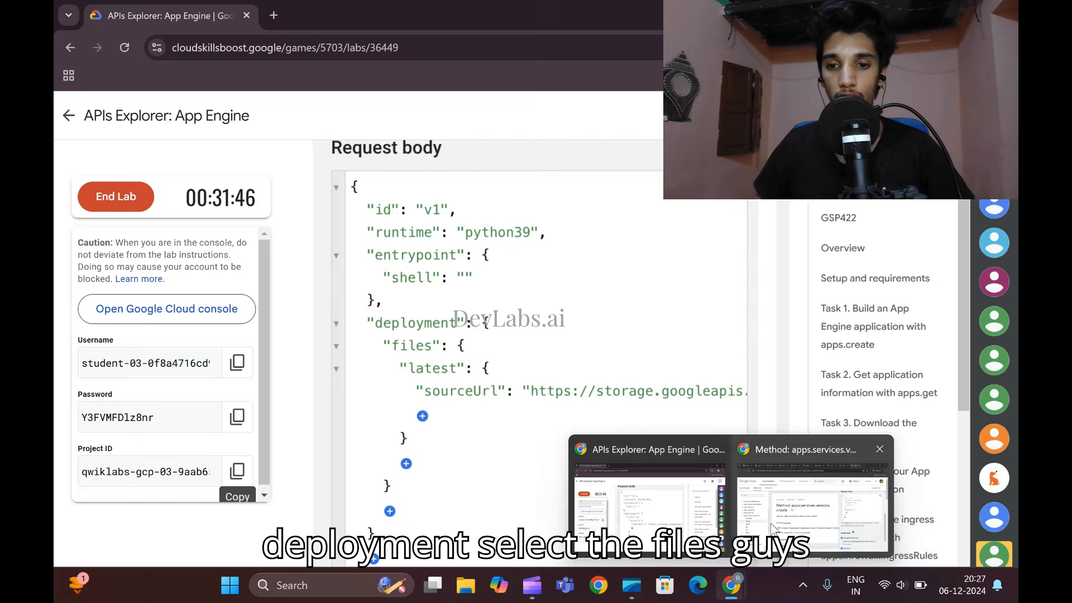
left_click(860, 463)
left_click(753, 315)
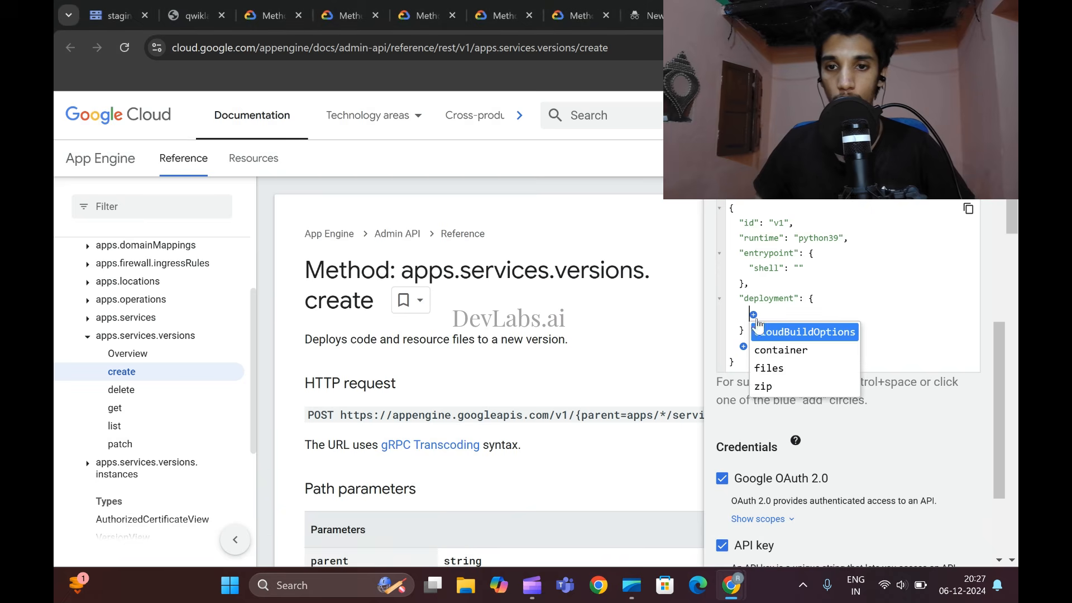
left_click(773, 368)
- Following the lab's example, add an entry named latest under files in the request body
mouse_move(731, 584)
left_click(670, 478)
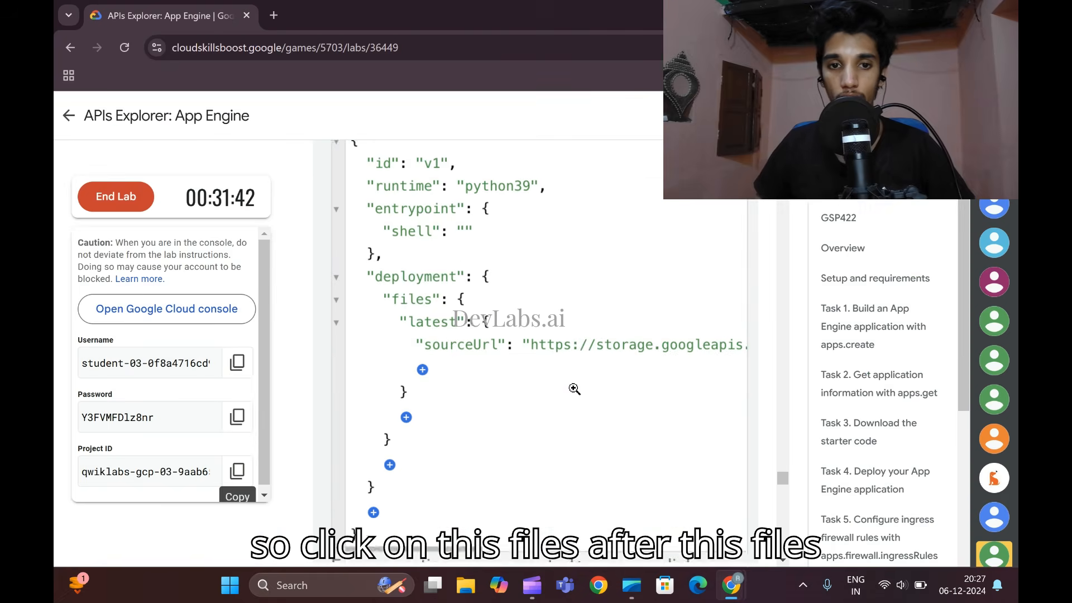
scroll(574, 389, "down", 1)
left_click(860, 463)
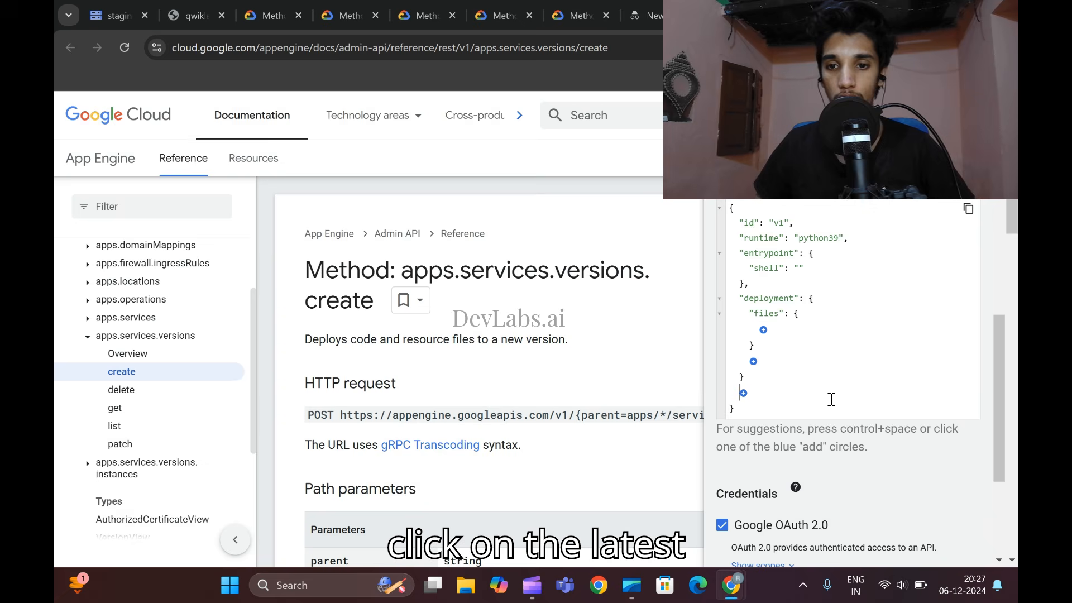
left_click(763, 331)
left_click(772, 347)
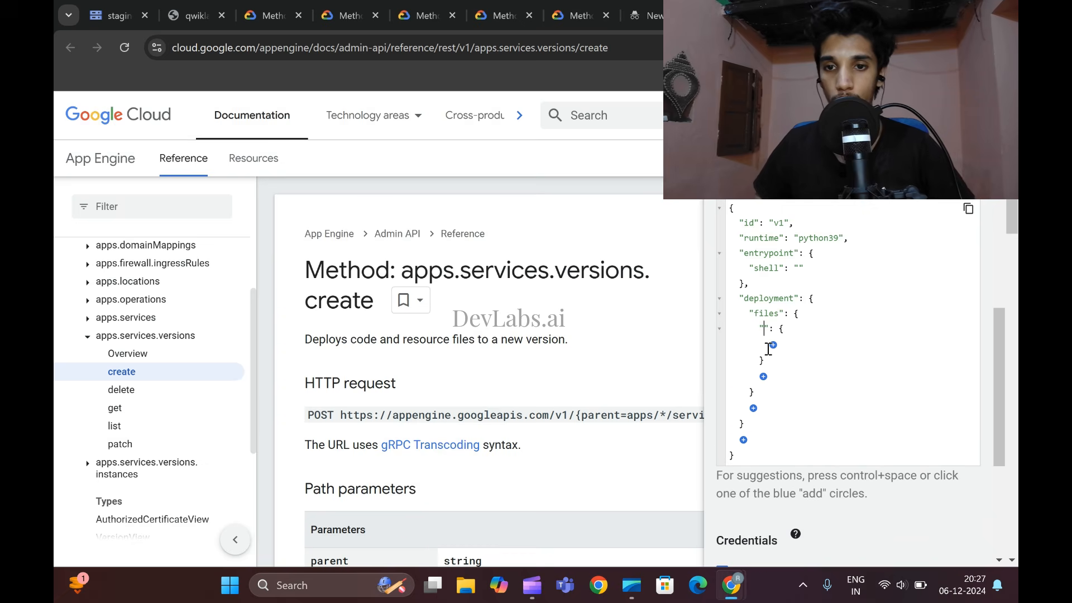
type("latest")
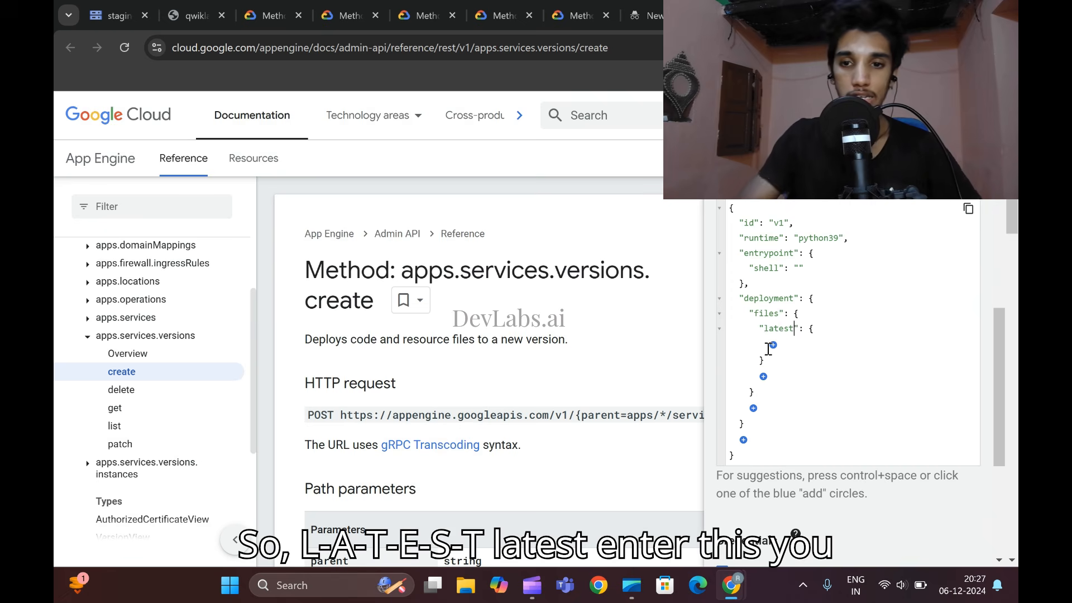
- Compare with the lab's example and add the sourceUrl property inside latest
mouse_move(731, 584)
left_click(655, 477)
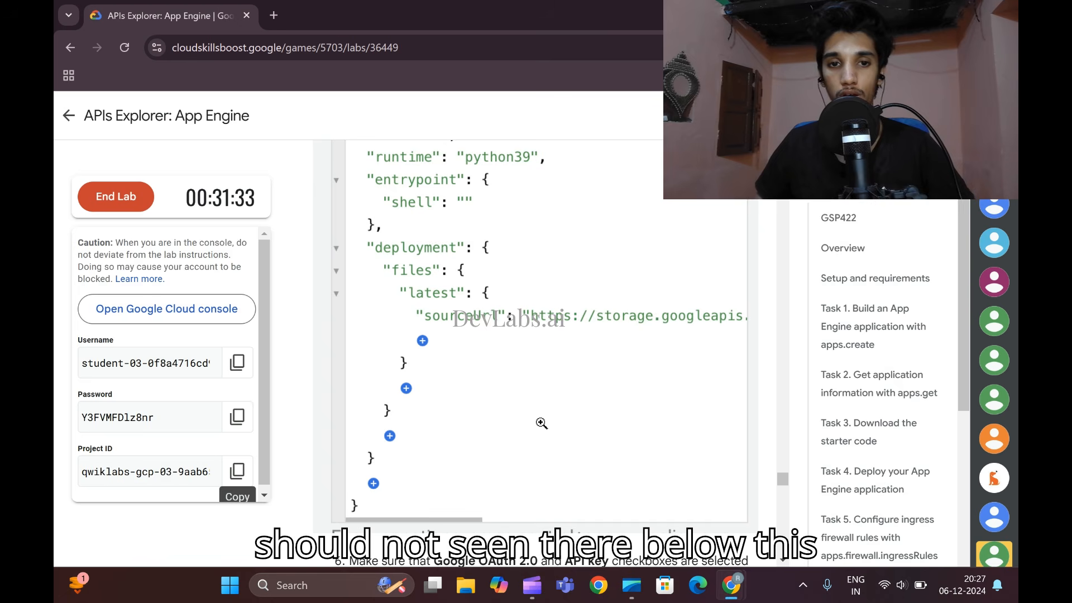
mouse_move(731, 584)
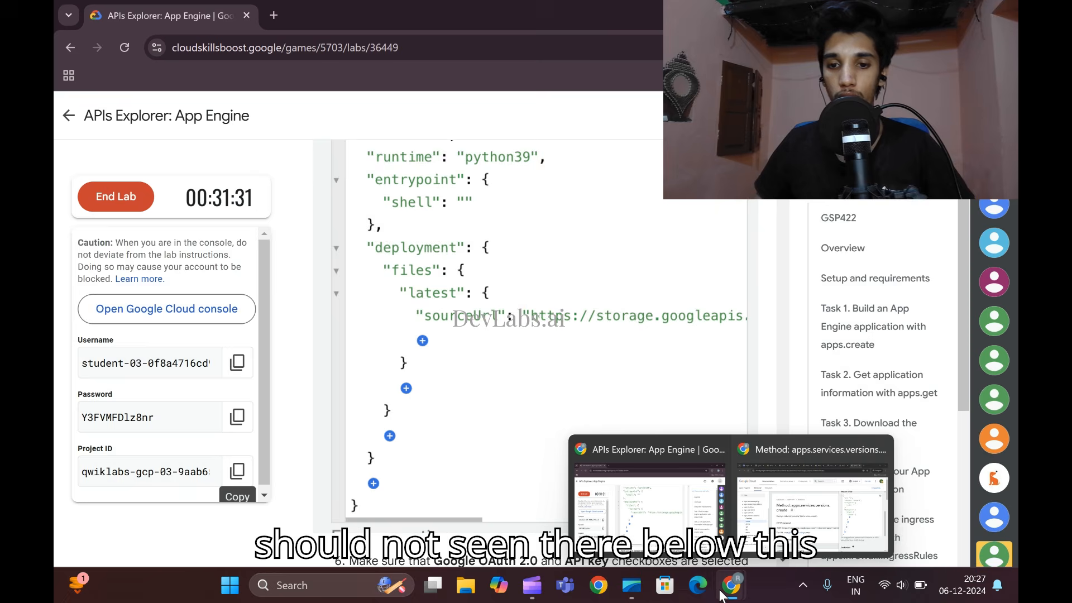
left_click(860, 491)
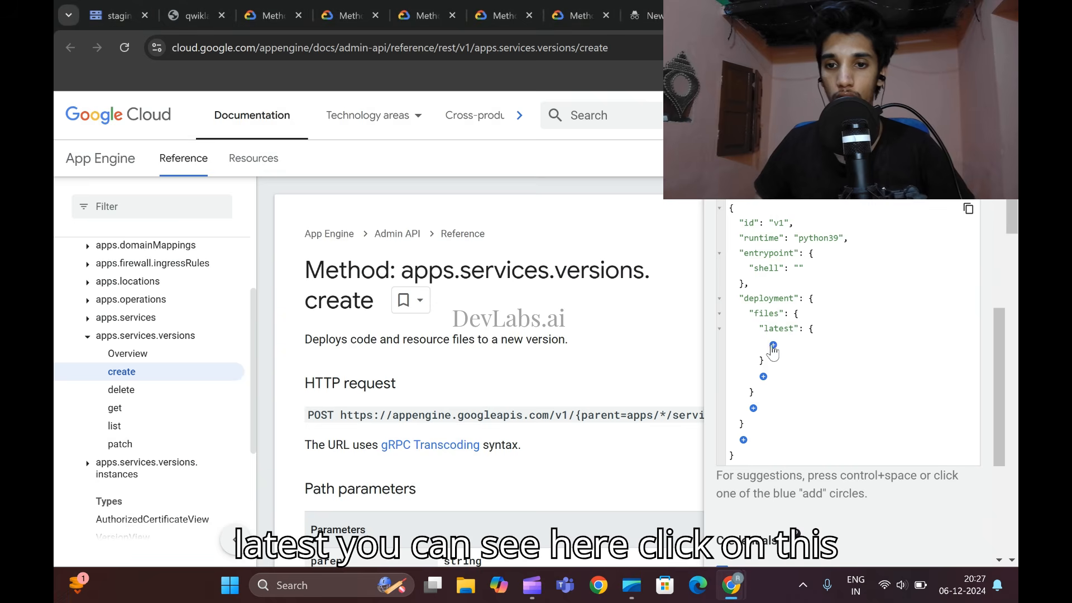
left_click(772, 345)
left_click(801, 398)
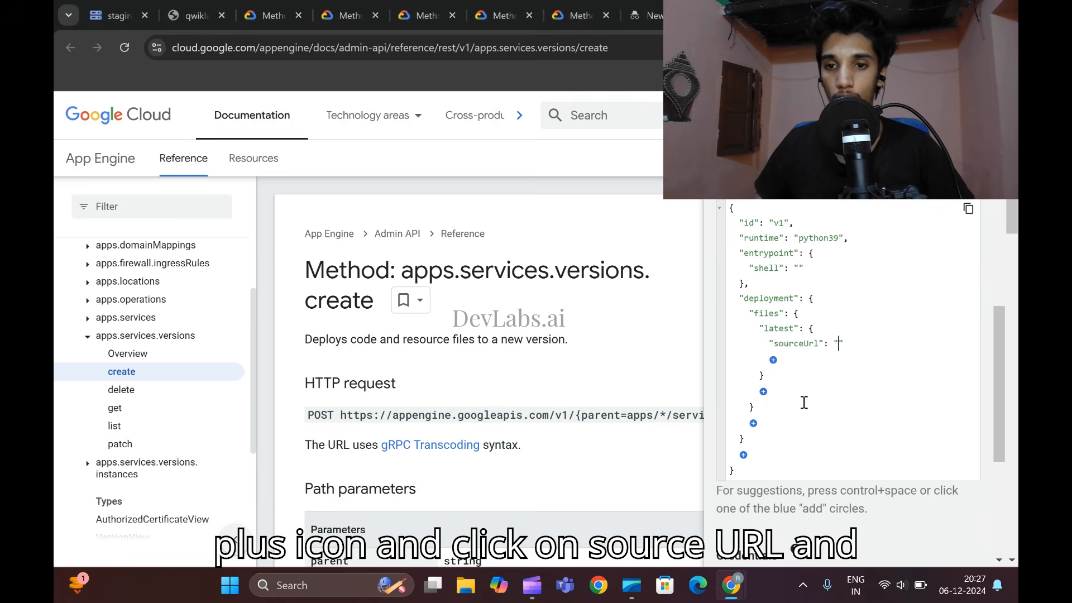
- Copy the storage.googleapis.com URL template with the bucket and JSON file placeholders from the lab and paste it as the sourceUrl value
mouse_move(743, 576)
left_click(675, 504)
scroll(498, 362, "down", 8)
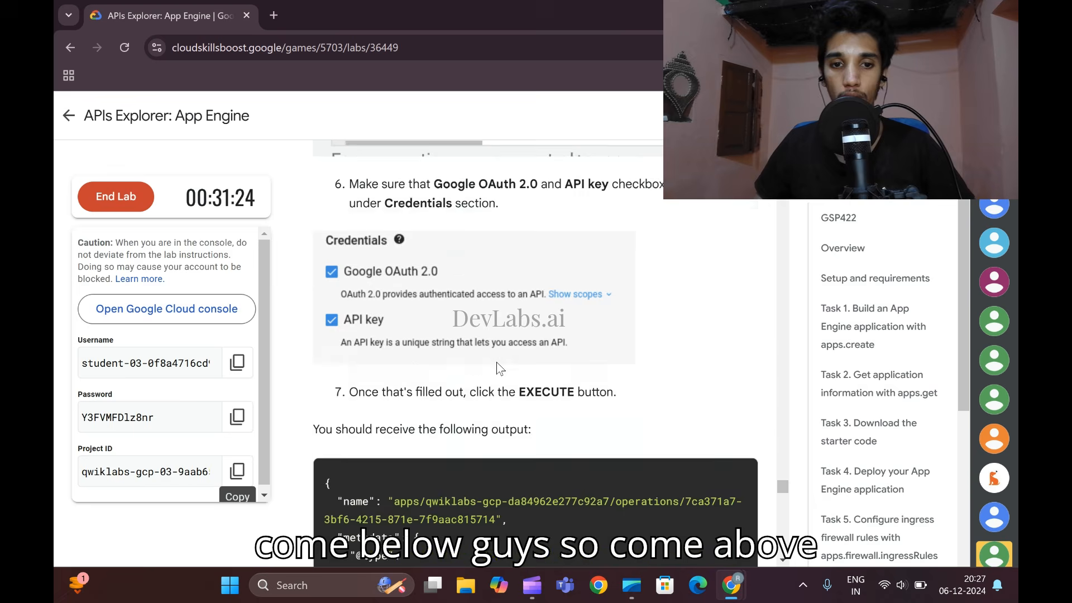
scroll(496, 361, "up", 10)
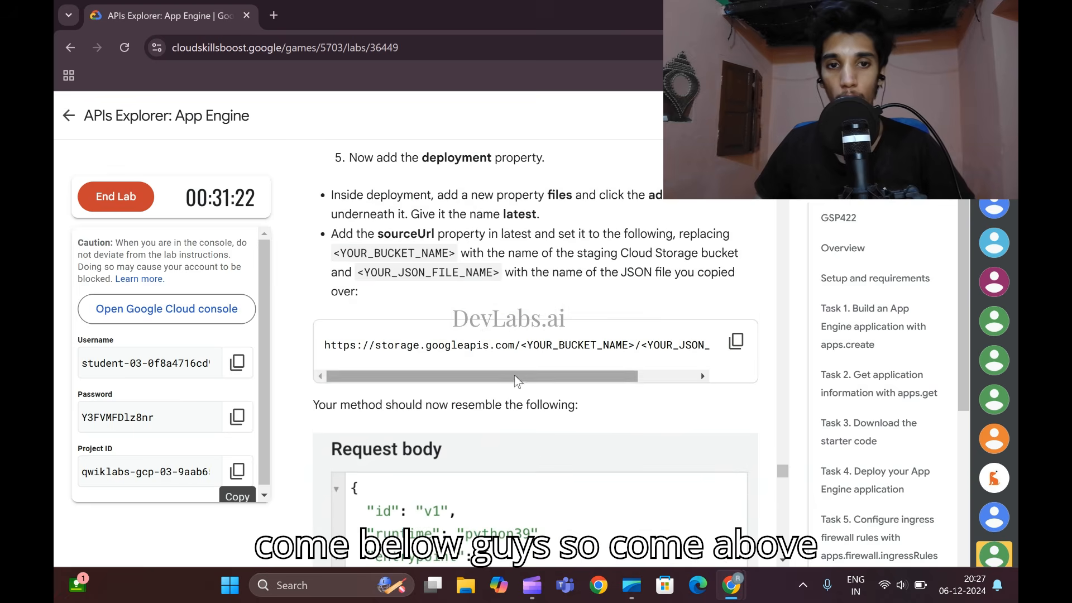
left_click(737, 341)
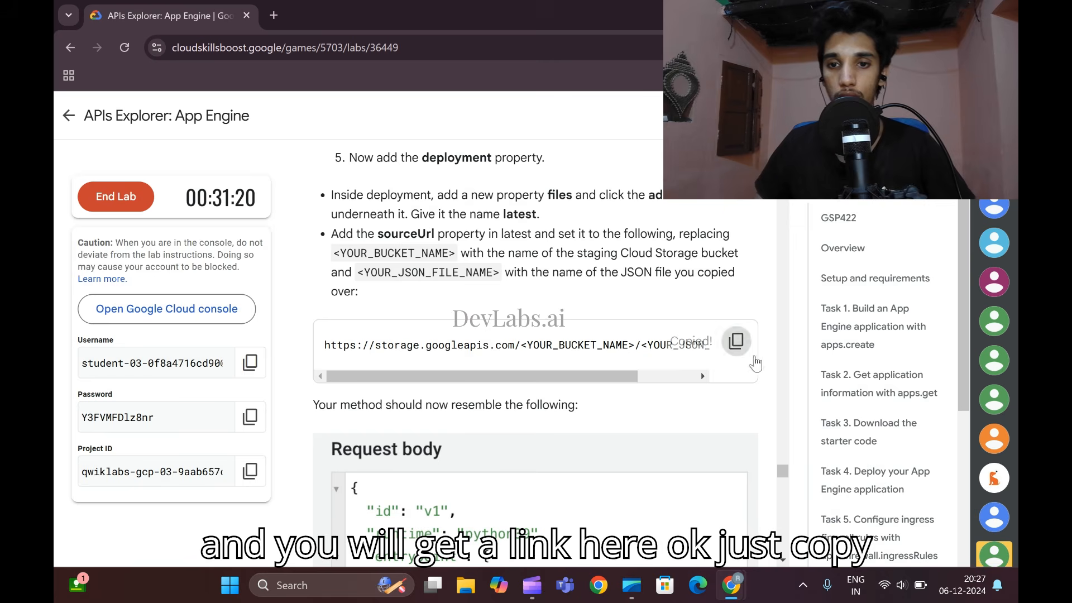
key("alt+Tab")
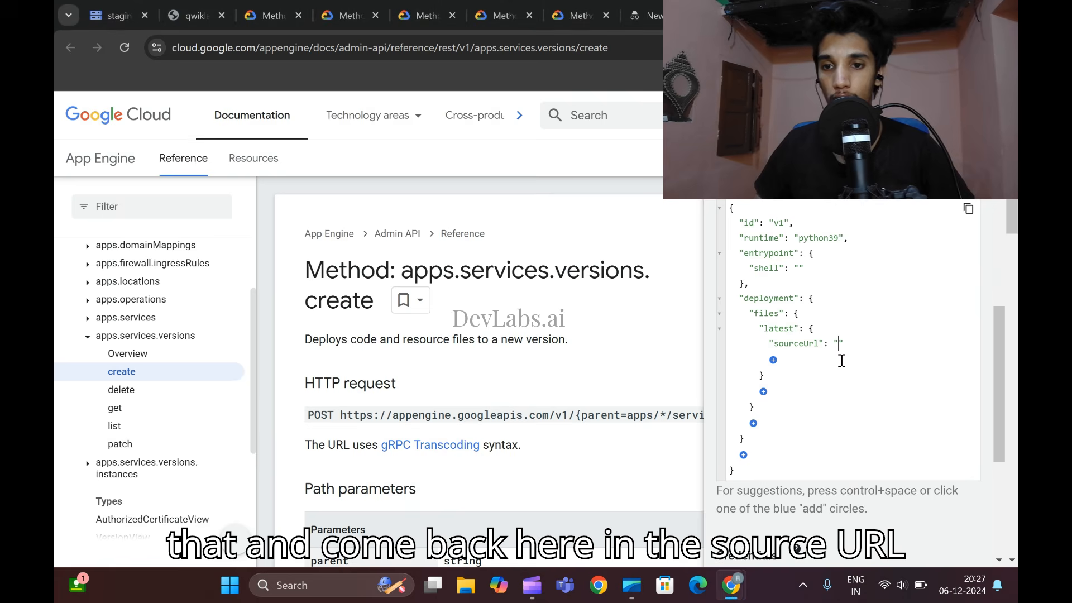
key("ctrl+v")
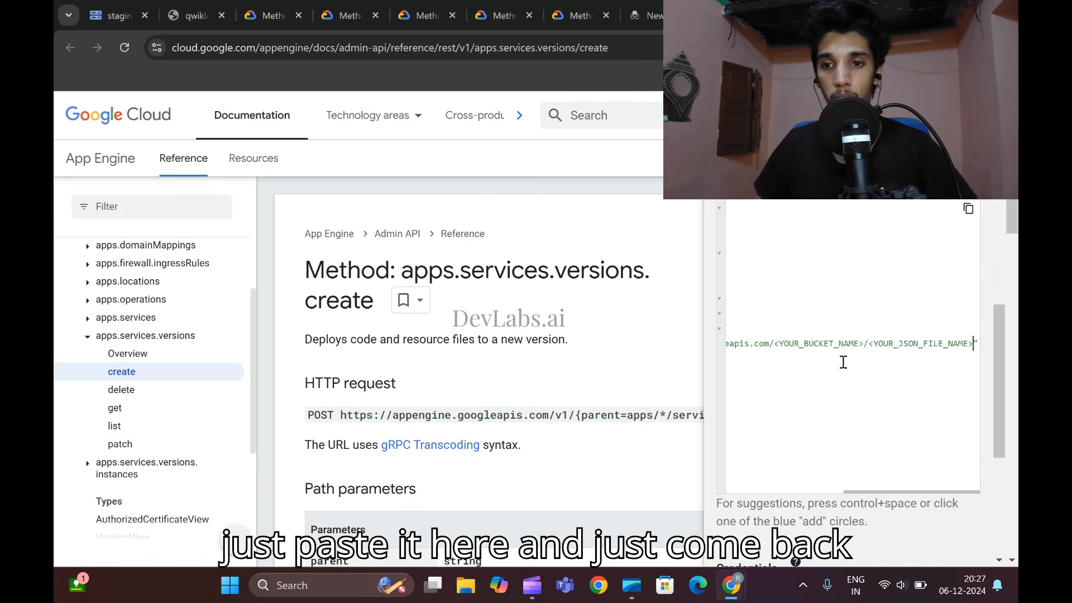
- Check the lab's credential settings, keep Google OAuth 2.0 and API key enabled, and execute the apps.services.versions.create request
mouse_move(731, 583)
left_click(648, 524)
scroll(601, 385, "down", 10)
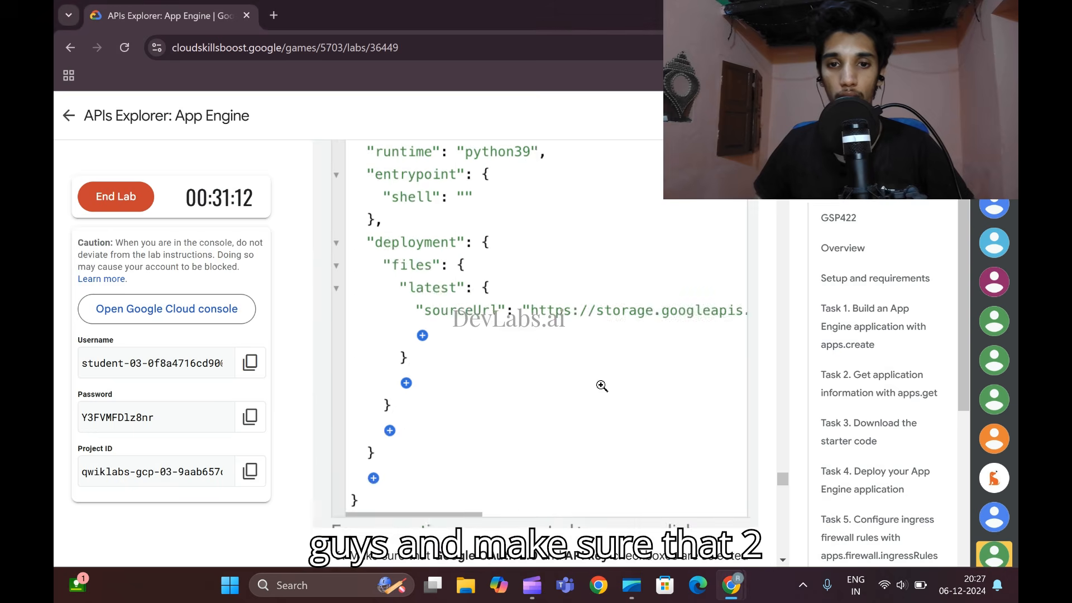
scroll(600, 385, "up", 4)
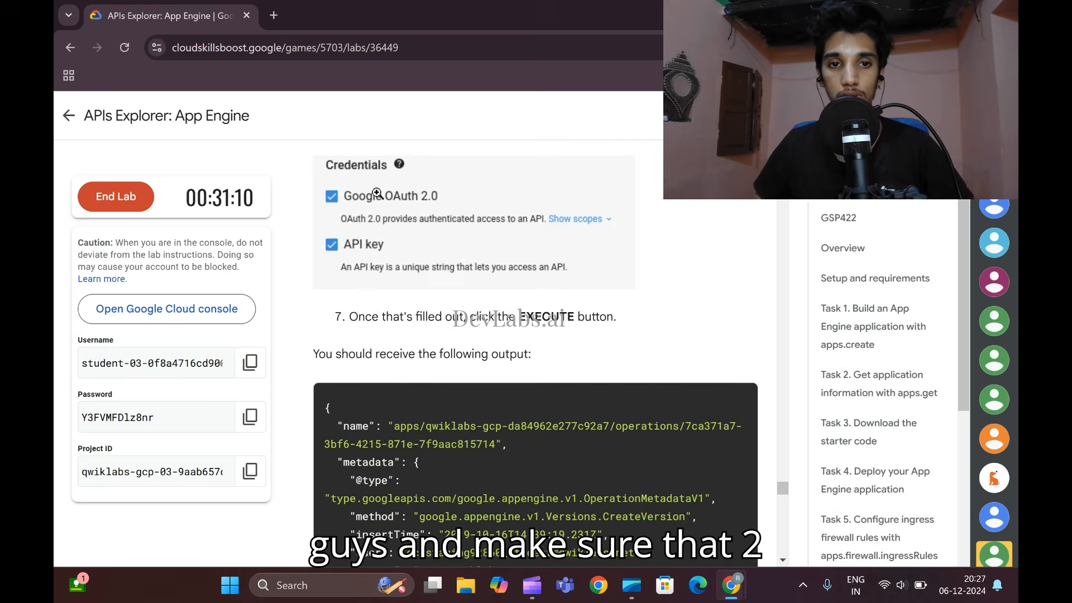
mouse_move(732, 583)
left_click(916, 519)
scroll(827, 437, "down", 5)
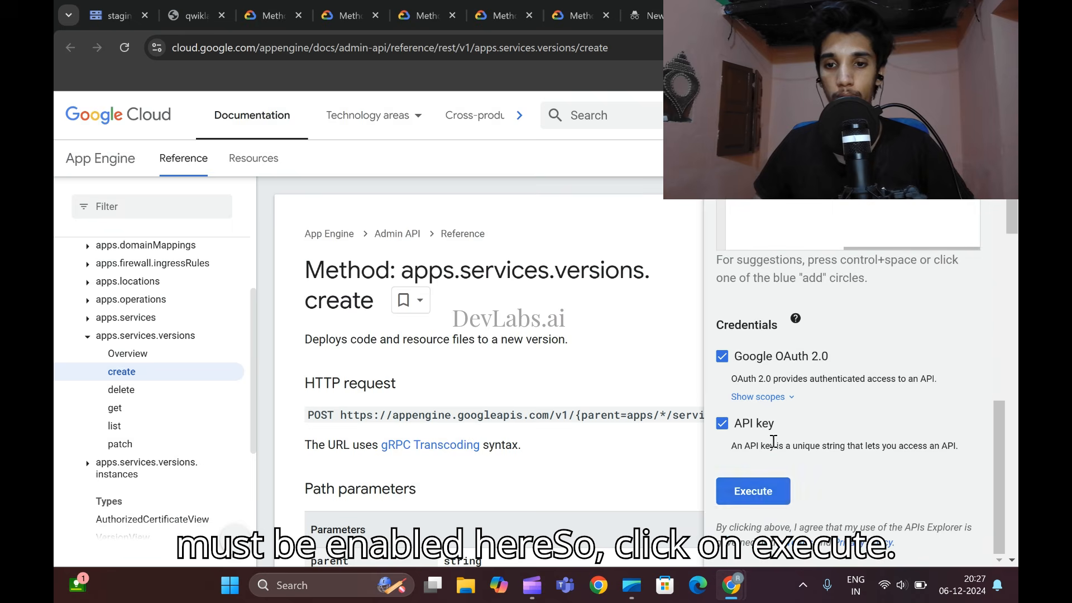
left_click(766, 496)
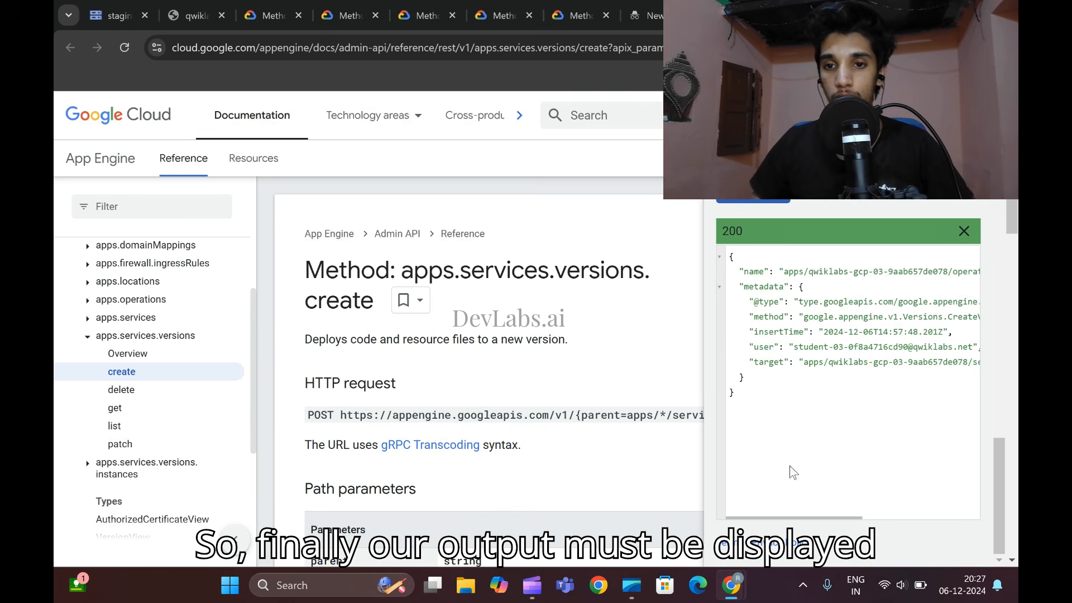
- Compare the response with the lab's sample output and read the Task 8 instructions for deploying the new version
mouse_move(731, 585)
left_click(669, 474)
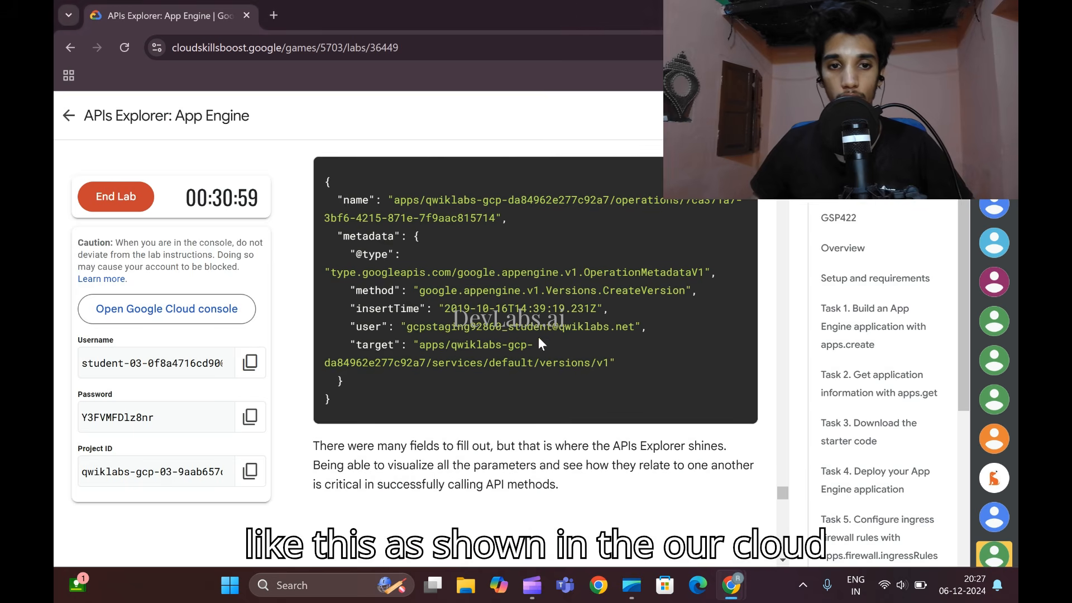
scroll(463, 391, "down", 1)
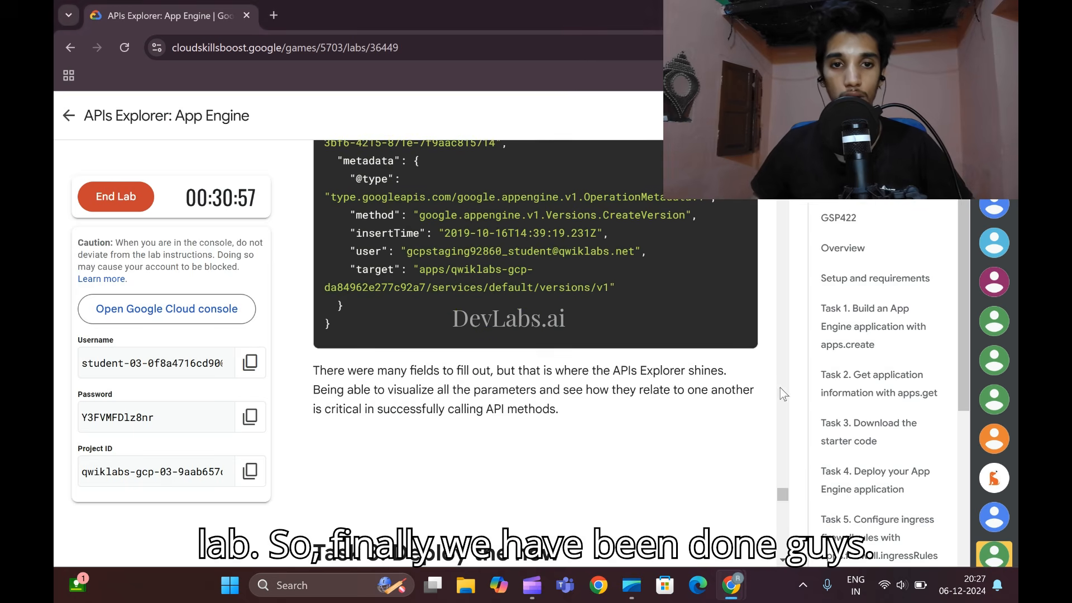
scroll(527, 347, "down", 6)
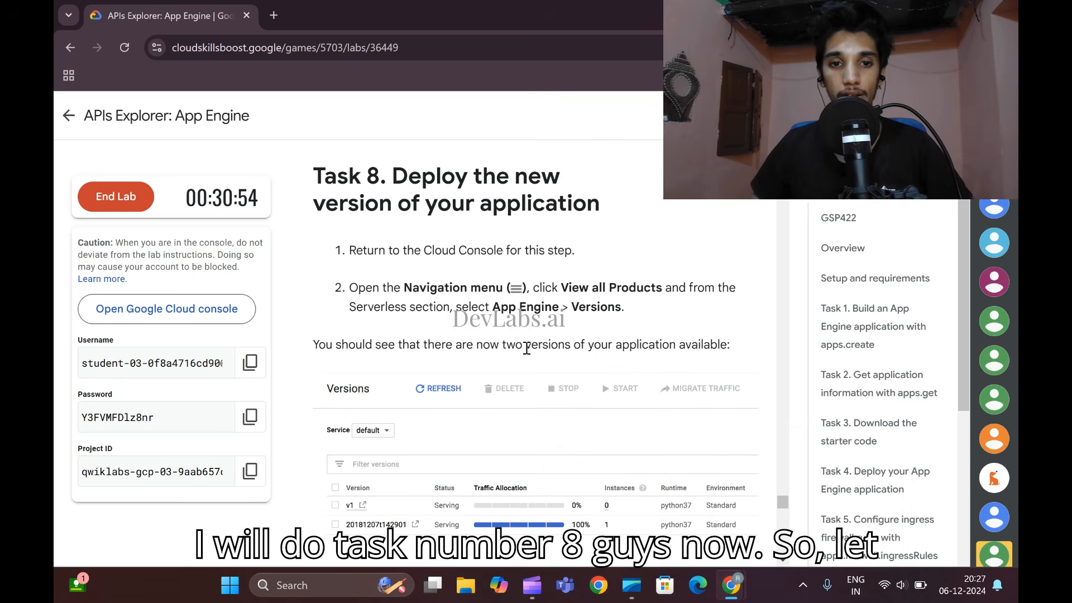
scroll(526, 347, "down", 1)
scroll(527, 347, "up", 1)
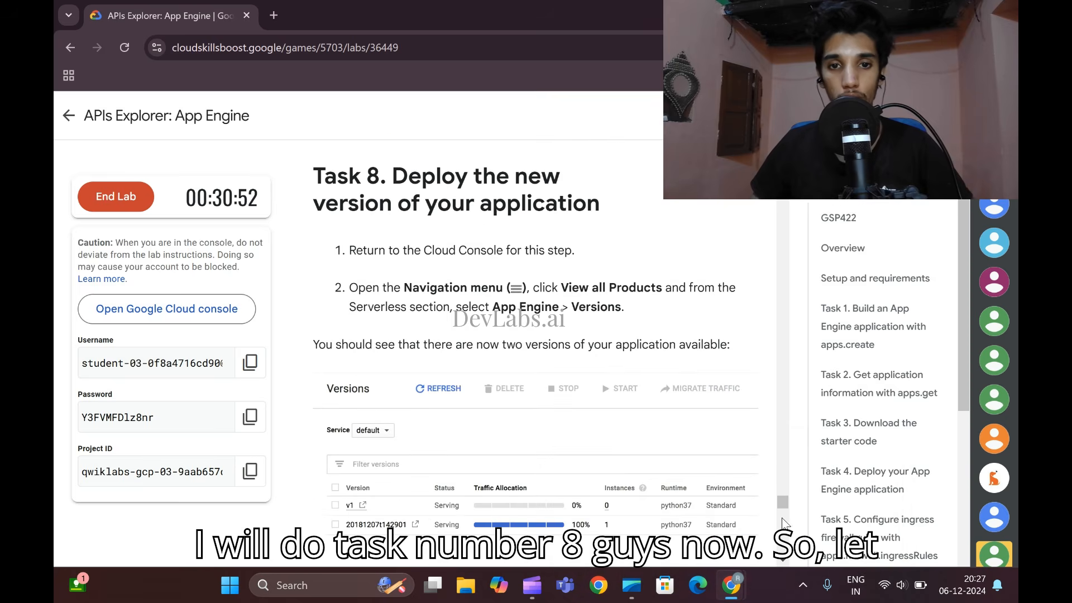
- Return to the Cloud console and open the page listing all products
mouse_move(737, 581)
left_click(871, 485)
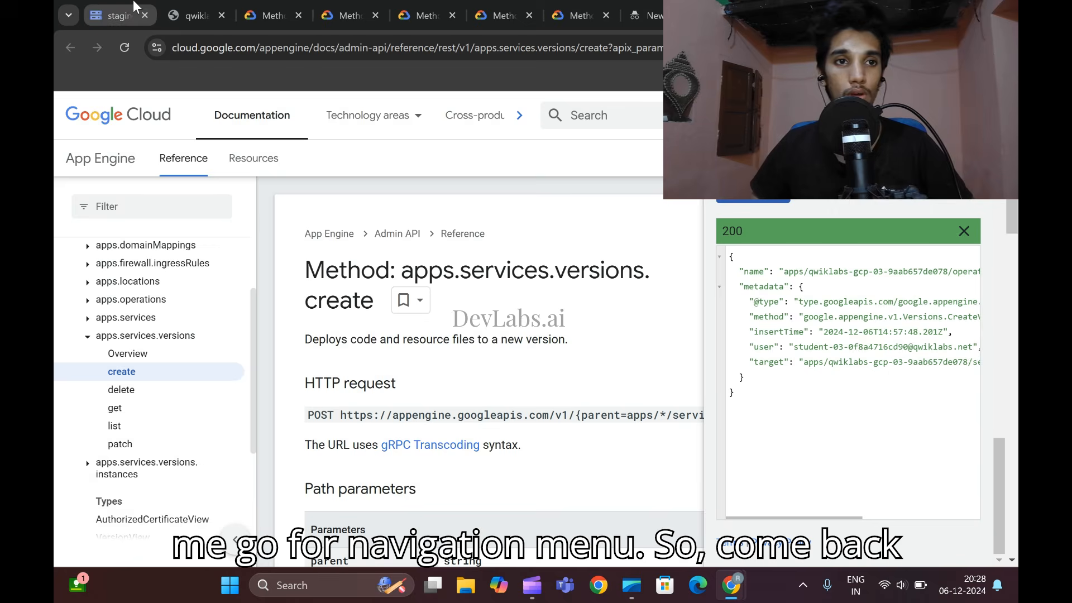
left_click(134, 7)
left_click(78, 108)
mouse_move(141, 279)
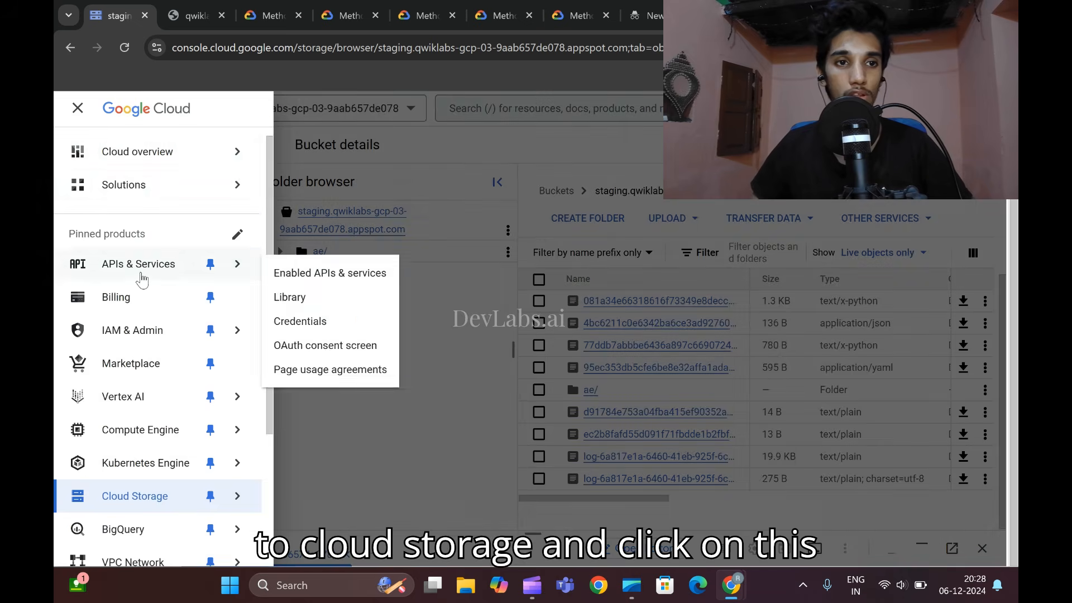
scroll(120, 376, "down", 3)
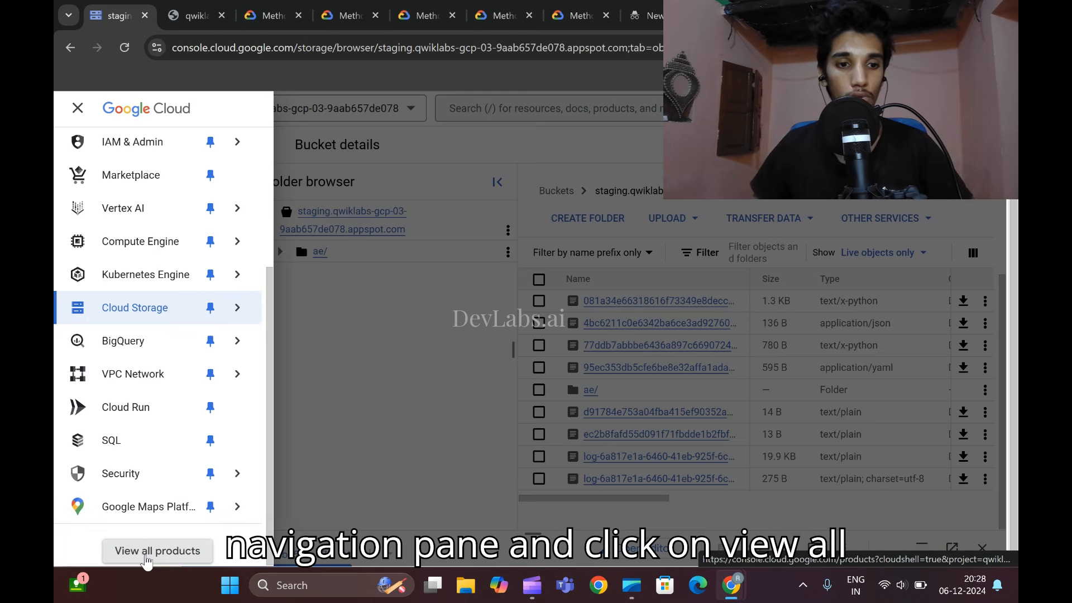
left_click(146, 552)
- Check the lab's navigation instructions, find the Serverless section among all products and open App Engine
mouse_move(731, 585)
left_click(648, 503)
scroll(619, 246, "down", 3)
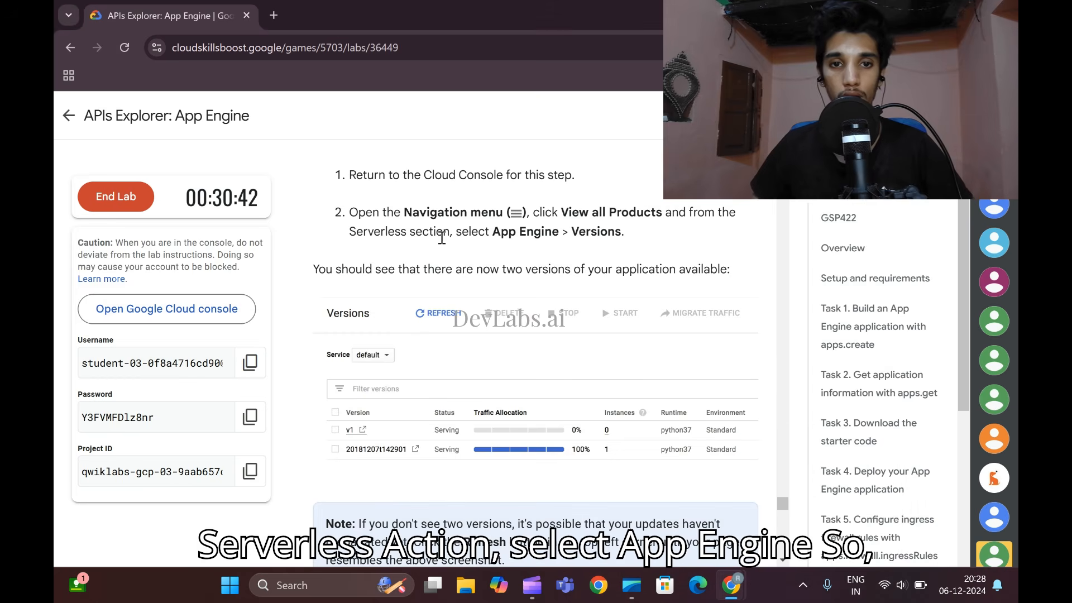
left_click(728, 583)
scroll(371, 355, "down", 10)
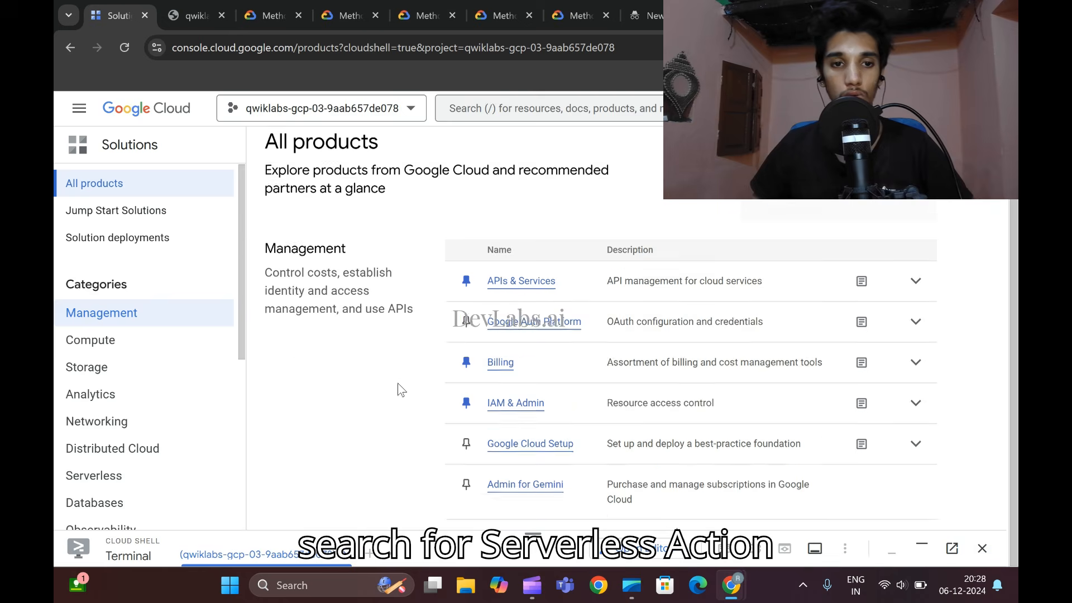
scroll(363, 350, "down", 20)
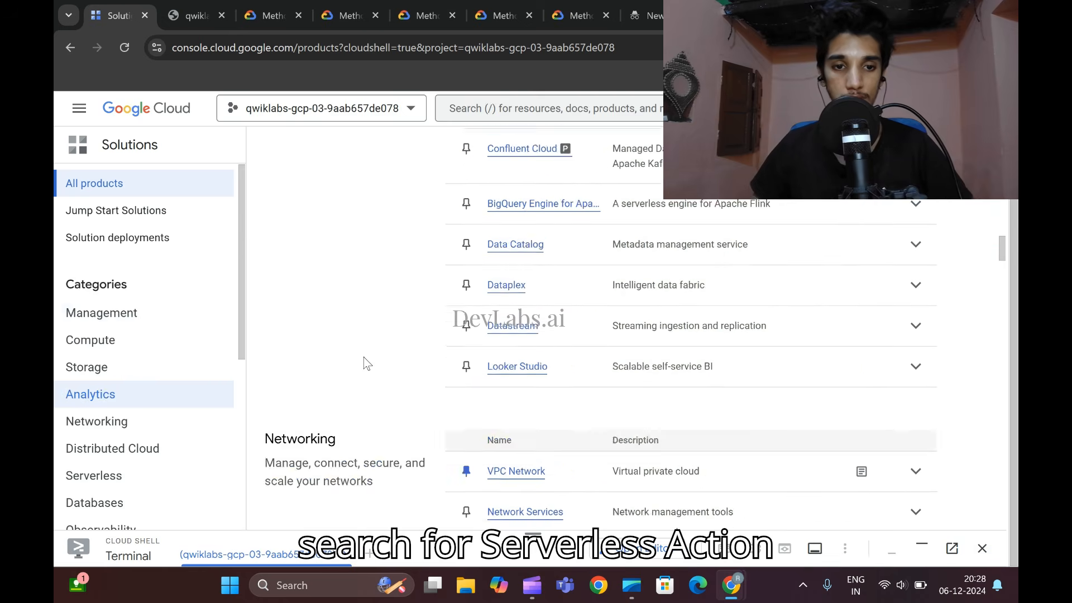
scroll(364, 357, "up", 5)
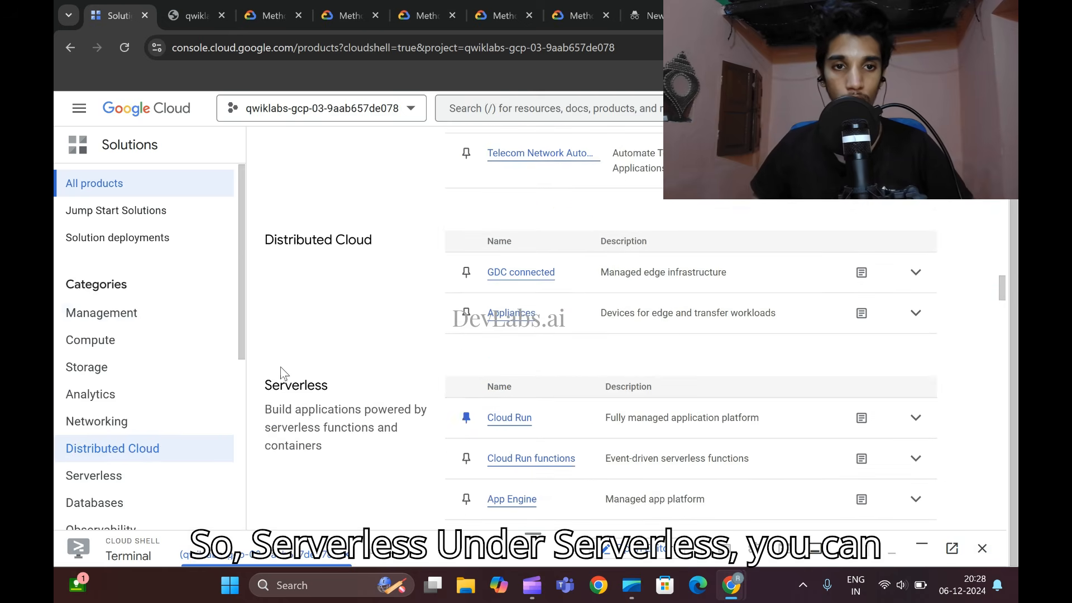
scroll(531, 399, "down", 3)
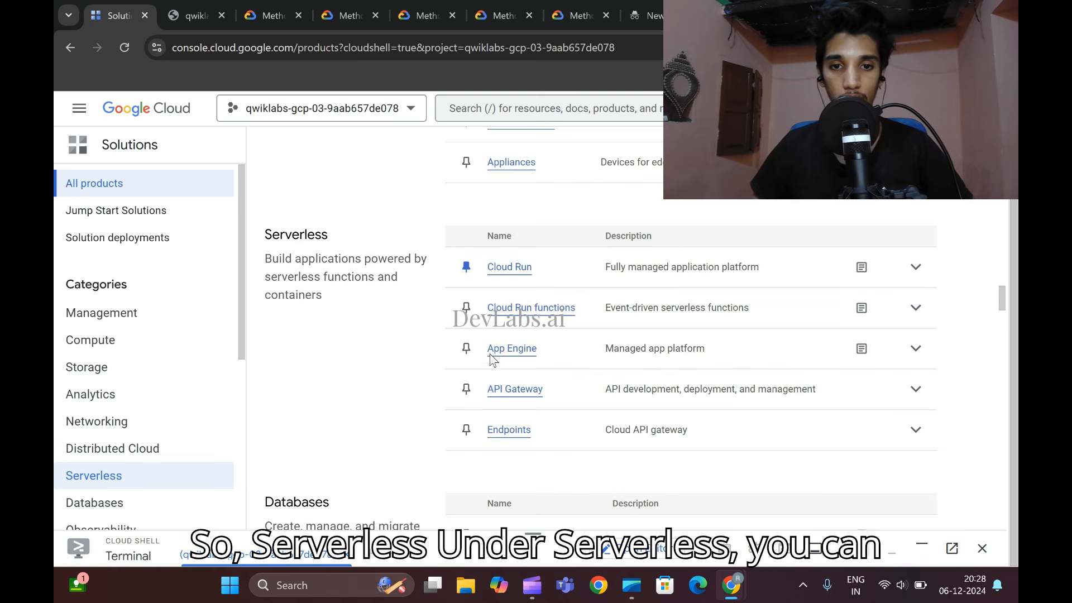
left_click(509, 350)
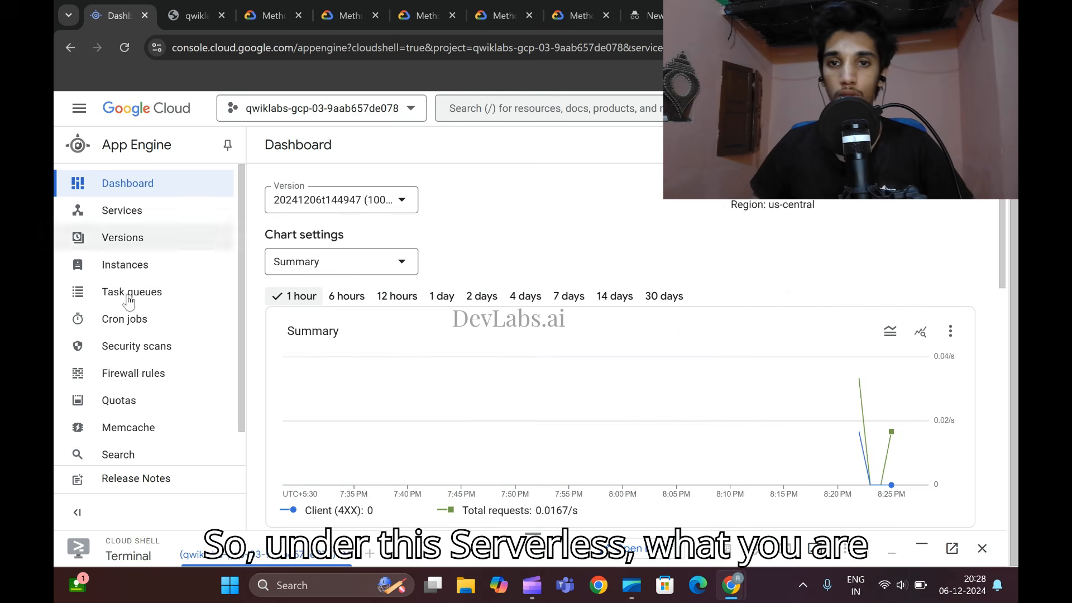
- Following the lab, open App Engine's Versions page and refresh the versions list
mouse_move(728, 583)
left_click(653, 494)
scroll(569, 196, "down", 2)
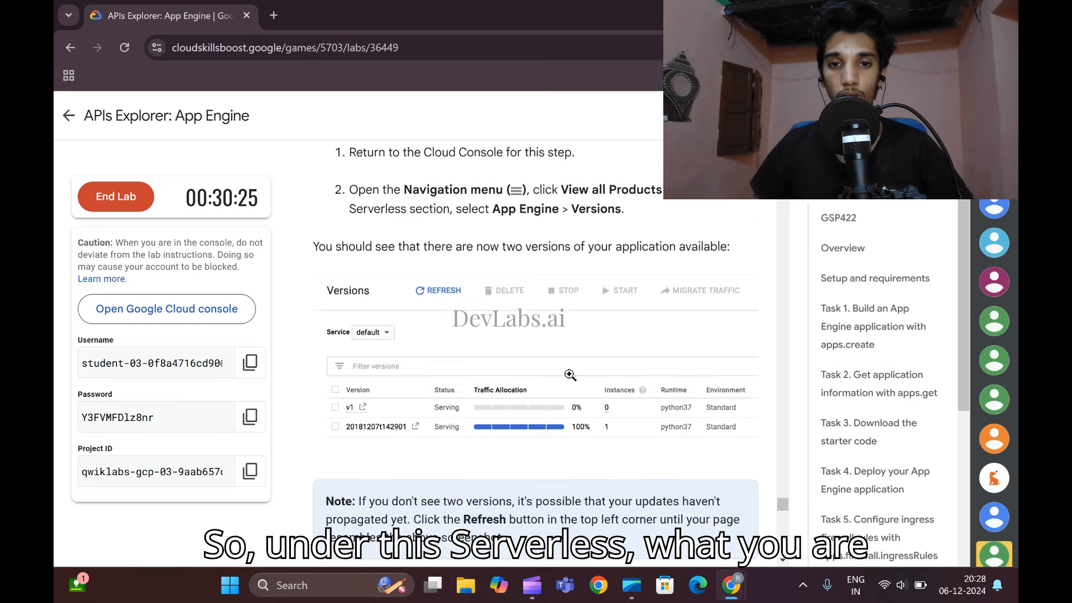
left_click(761, 480)
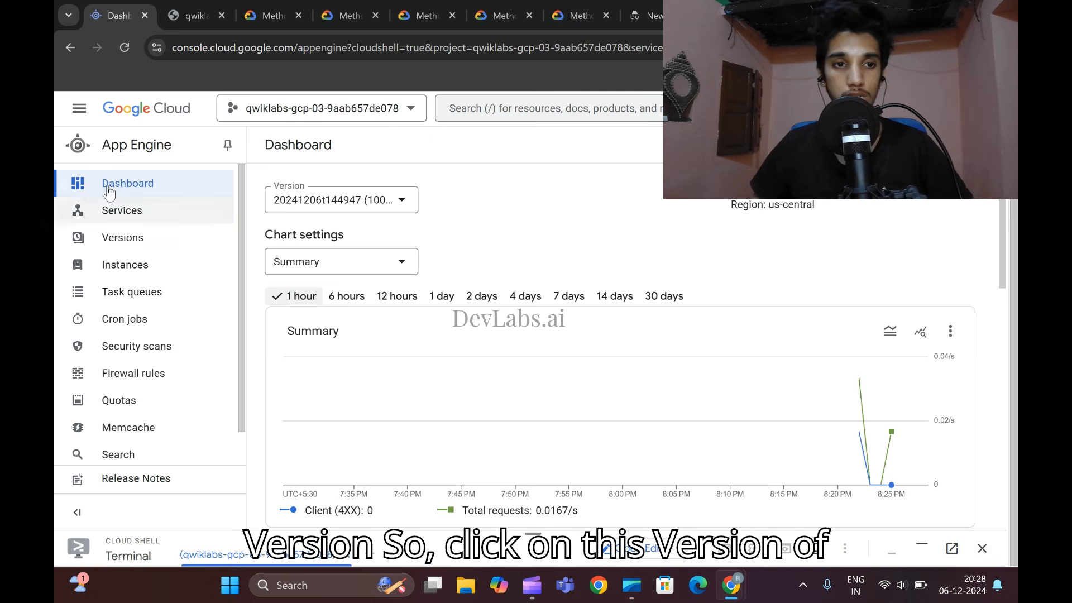
left_click(124, 245)
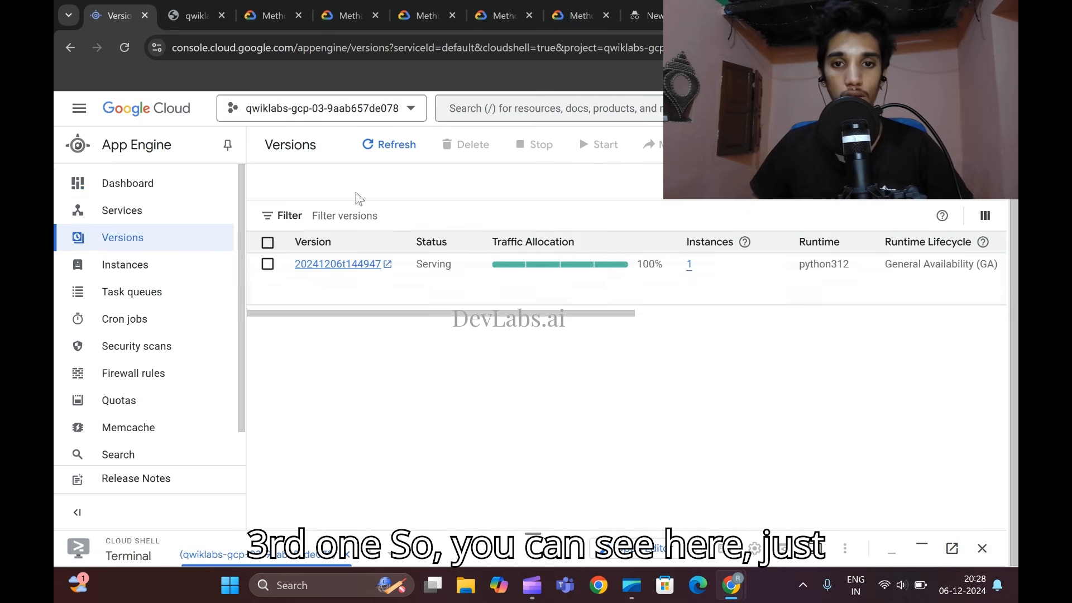
left_click(389, 147)
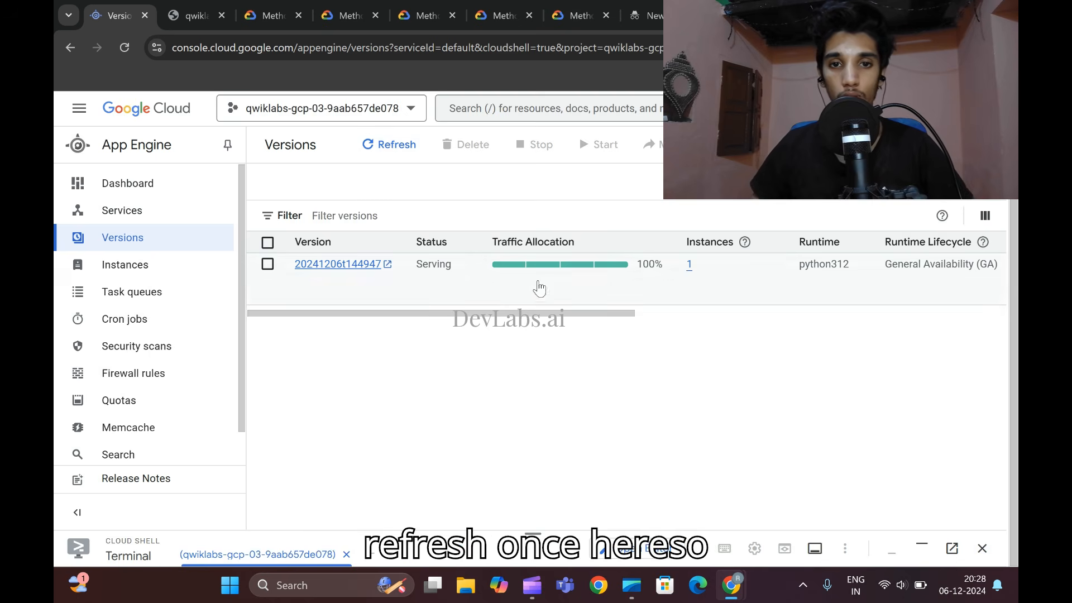
- Copy the lab's cd ~/python-docs-samples/appengine/standard_python3/hello_world command and run it in Cloud Shell
mouse_move(731, 585)
left_click(694, 500)
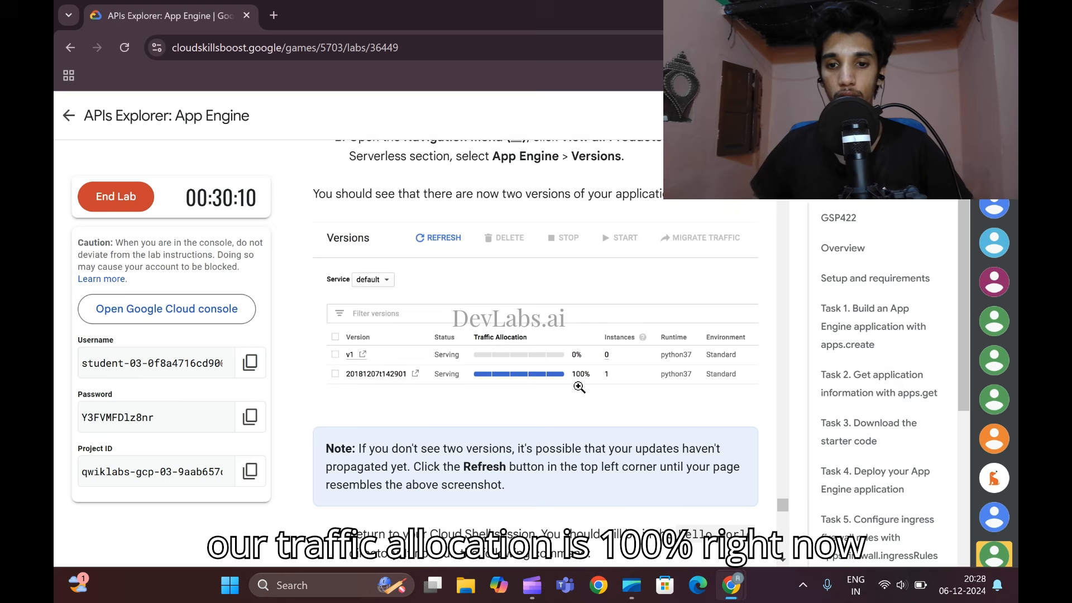
scroll(579, 375, "down", 5)
scroll(578, 375, "down", 1)
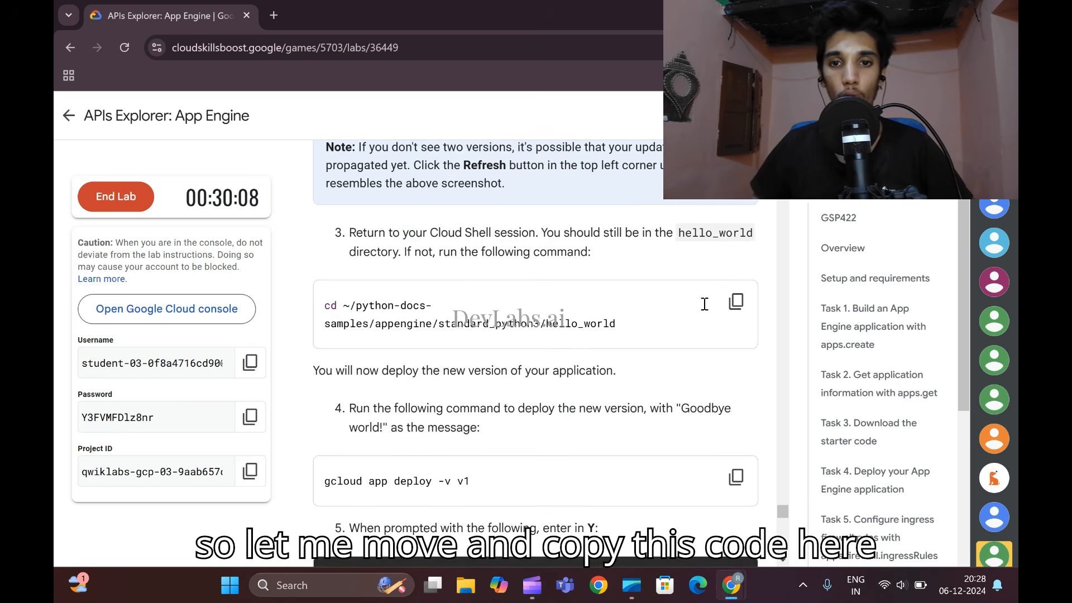
left_click(736, 302)
key("alt+Tab")
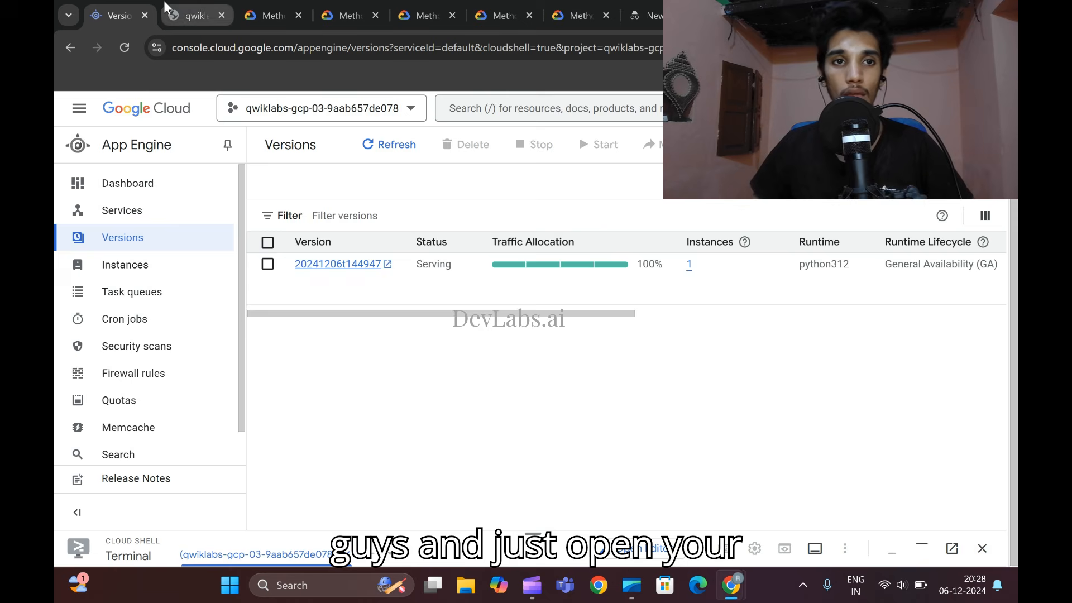
left_click_drag(520, 531, 501, 129)
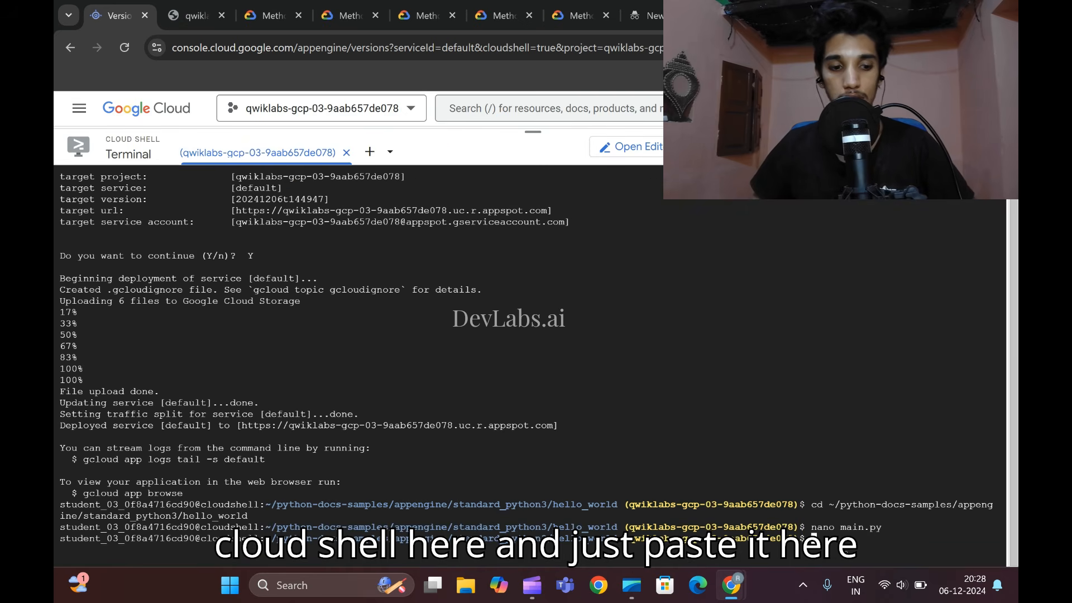
key("ctrl+v")
key("Return")
- Copy the gcloud app deploy -v v1 command from the lab and run it in Cloud Shell
mouse_move(743, 597)
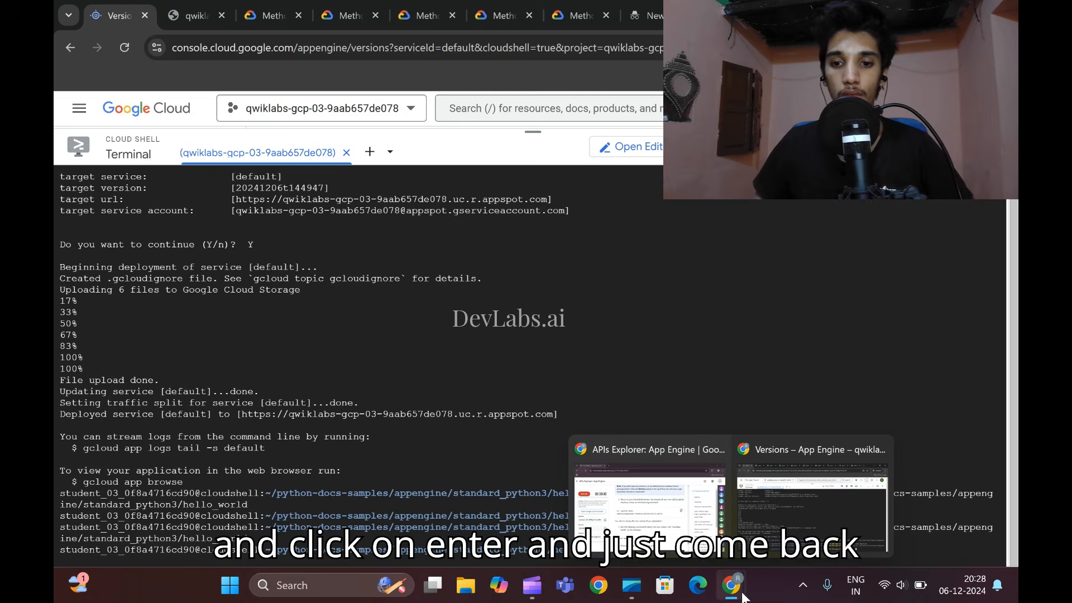
left_click(649, 505)
scroll(587, 384, "down", 4)
left_click(736, 327)
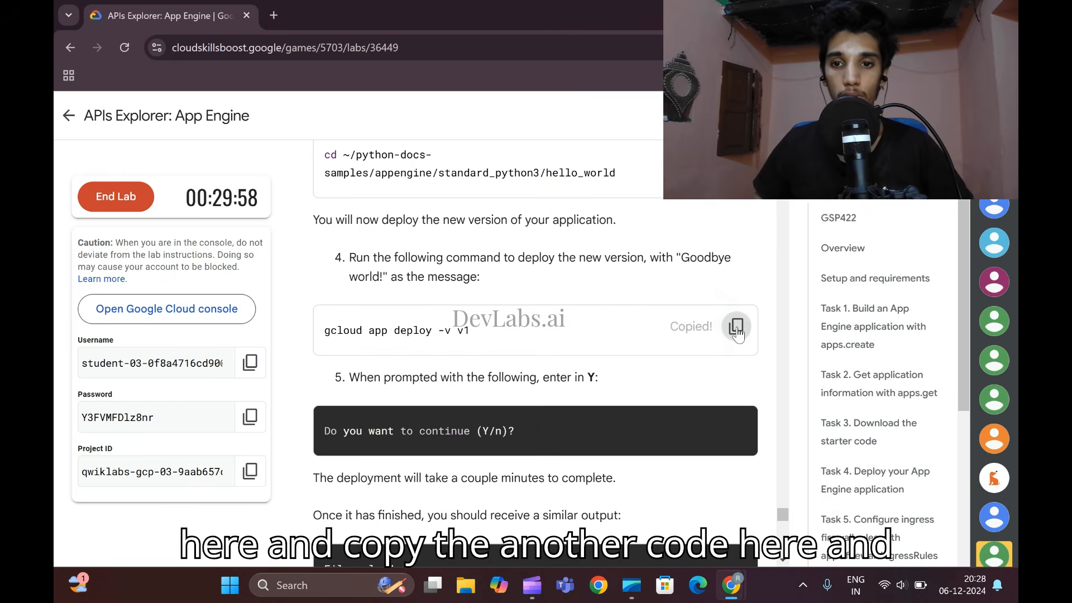
mouse_move(735, 584)
left_click(763, 506)
key("ctrl+v")
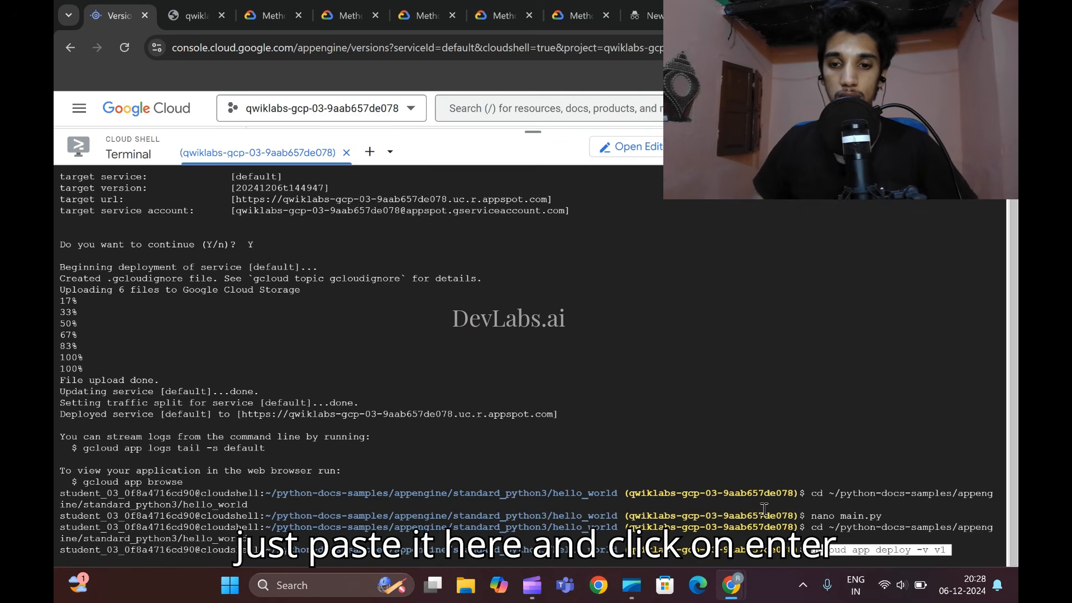
key("Return")
- Check the lab's instruction for the deployment prompt and answer Y to continue deploying version v1
left_click(670, 458)
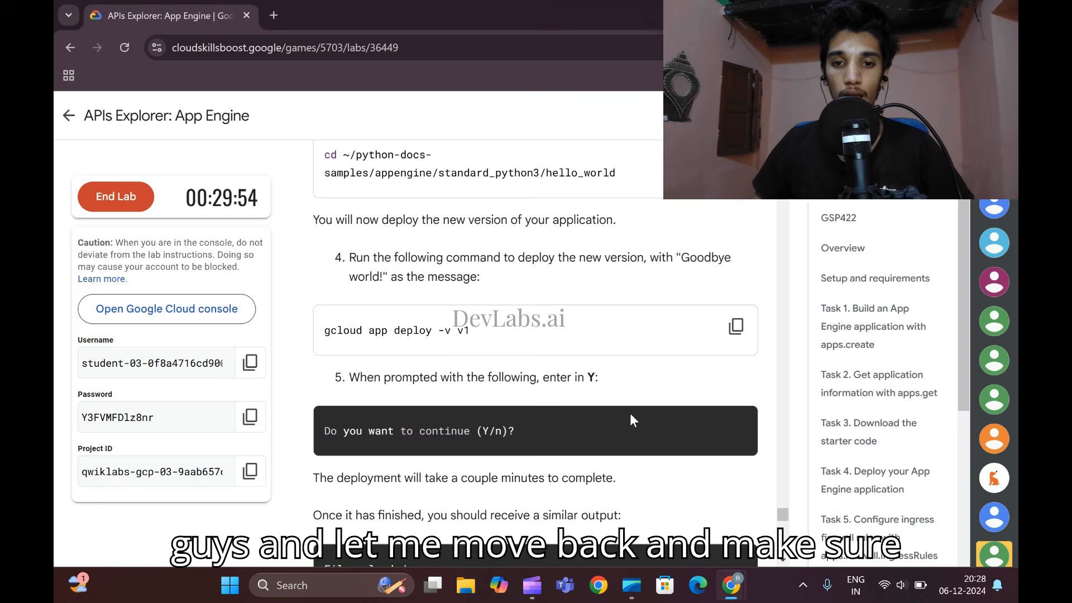
scroll(631, 418, "down", 3)
left_click(782, 508)
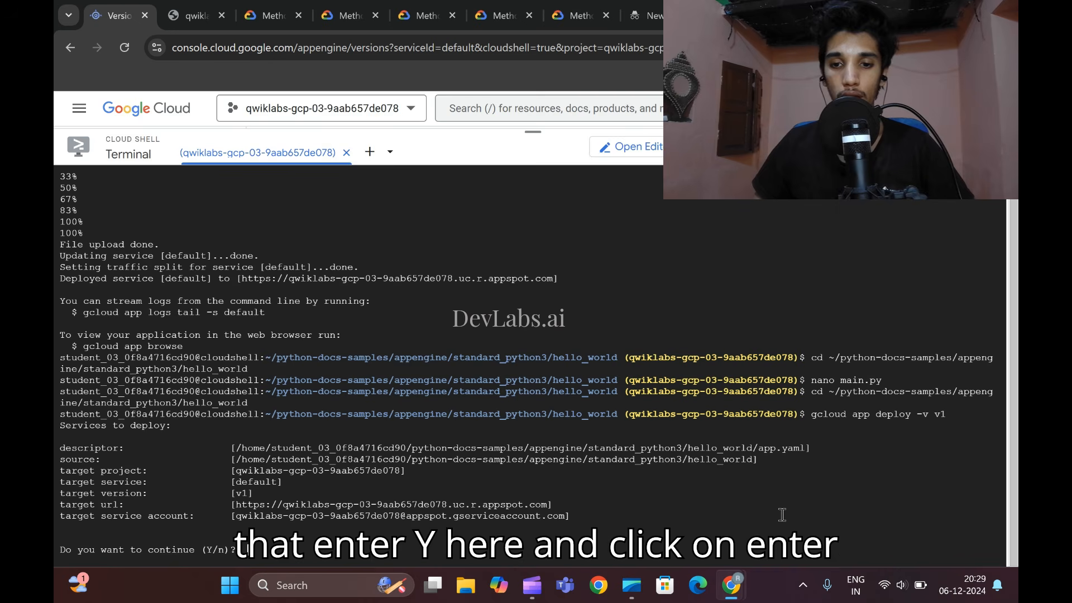
type("Y")
key("Return")
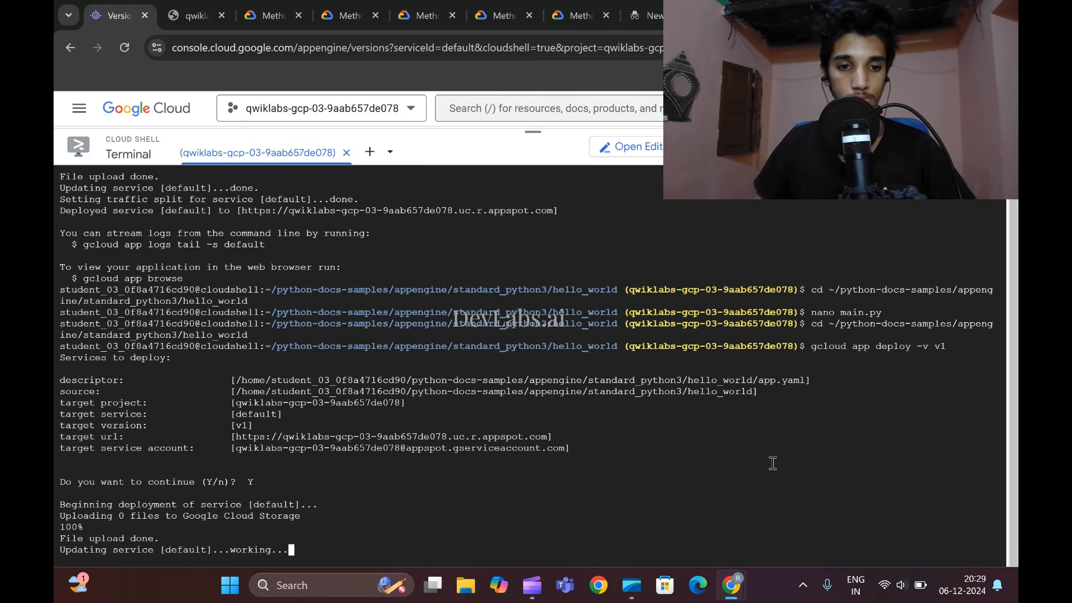
- Read the lab's sample deployment output and its instructions for checking the application page and the running version
mouse_move(733, 575)
left_click(648, 496)
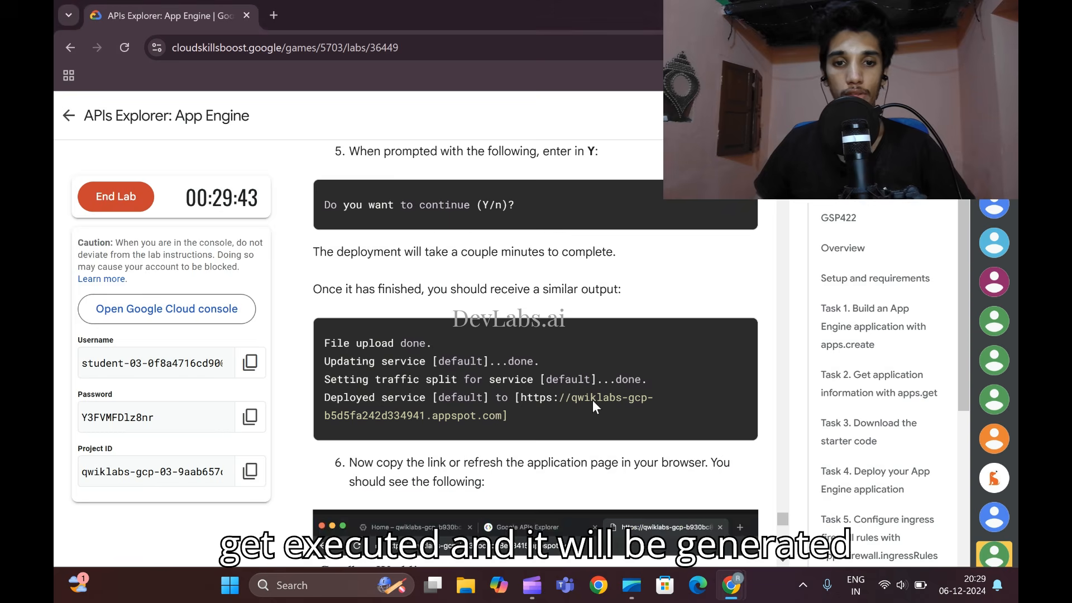
scroll(592, 399, "down", 3)
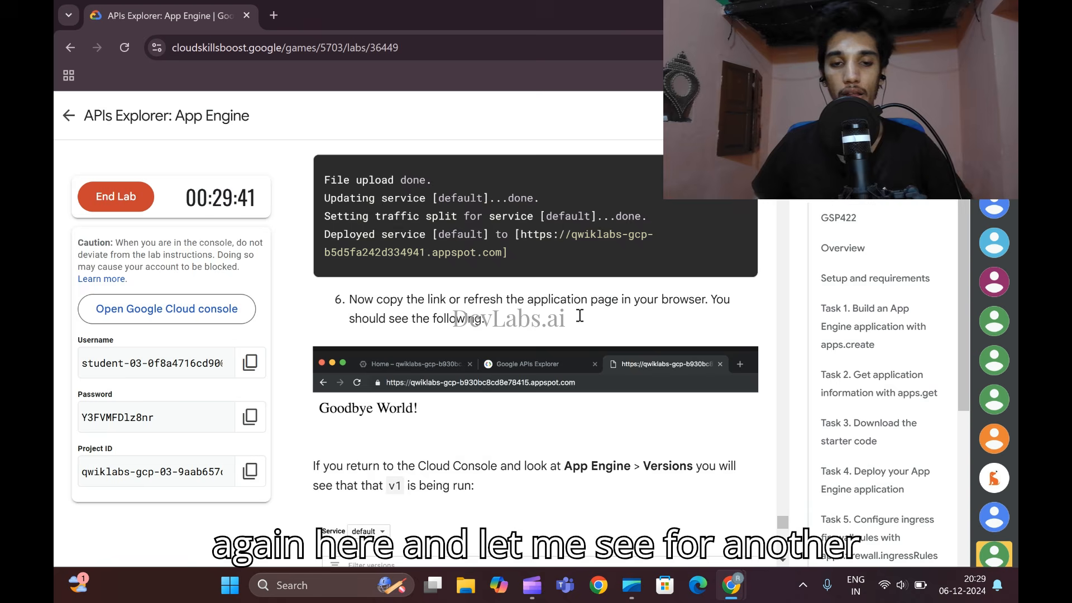
scroll(580, 316, "down", 6)
scroll(578, 314, "up", 6)
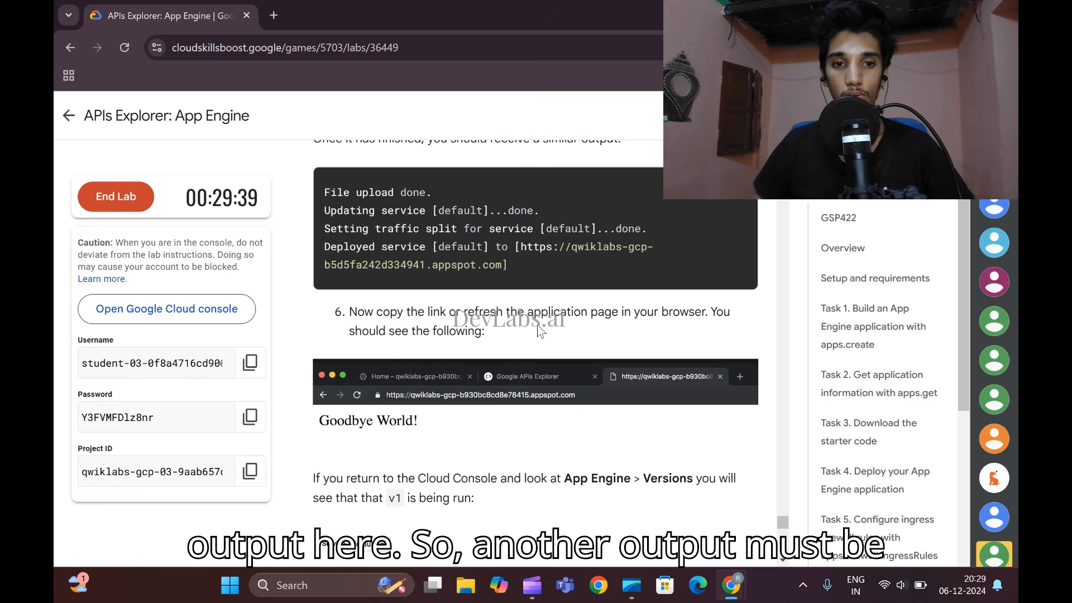
scroll(450, 431, "down", 3)
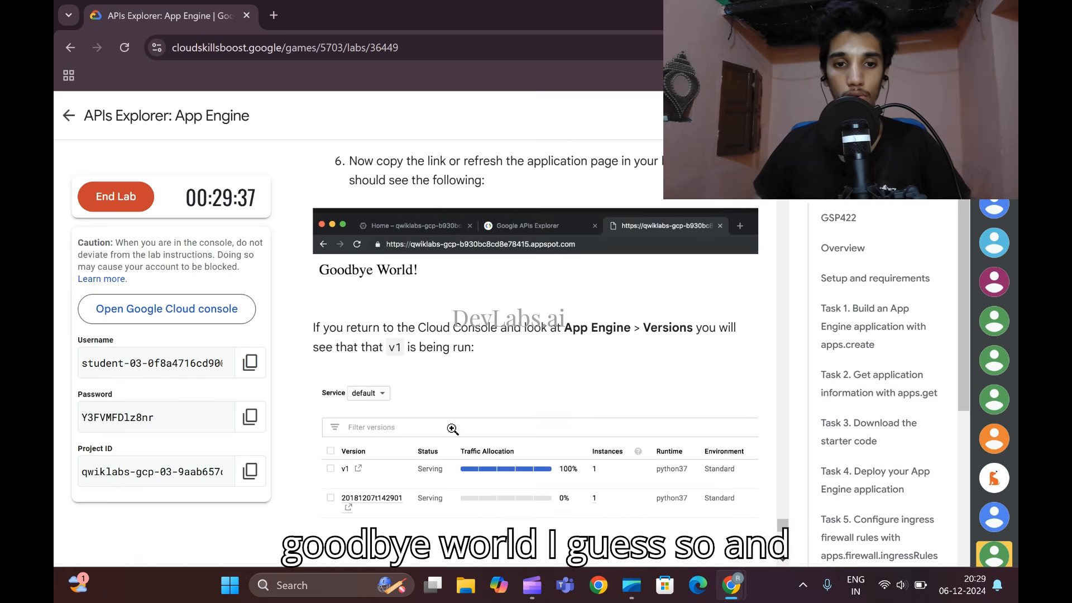
- Return to the Cloud Shell window and open the deployed application's appspot.com link from the deployment output
scroll(606, 406, "down", 1)
scroll(606, 405, "up", 1)
scroll(580, 391, "down", 5)
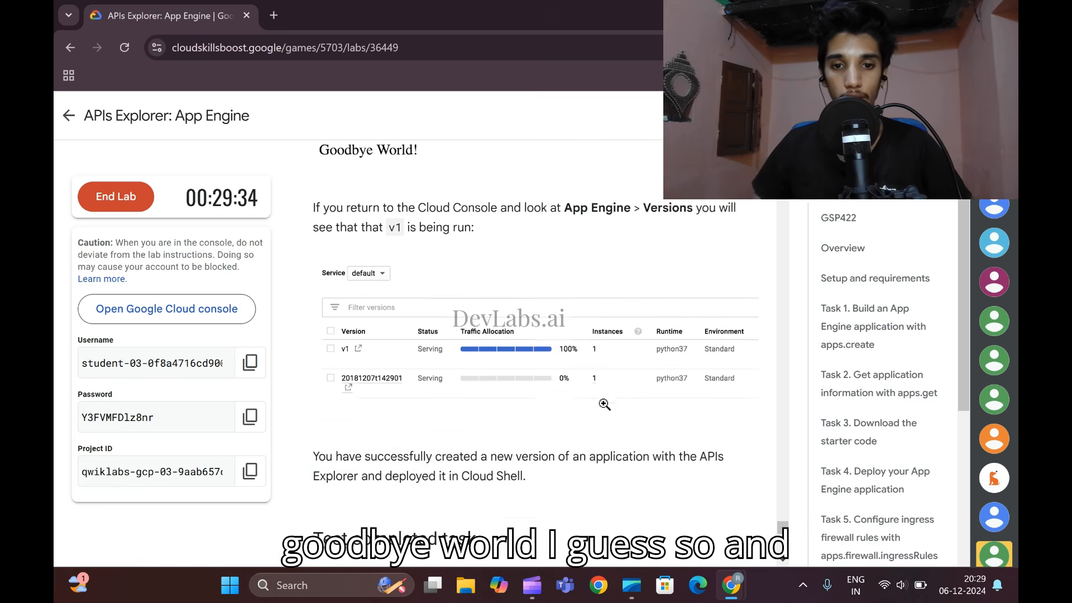
scroll(553, 368, "down", 3)
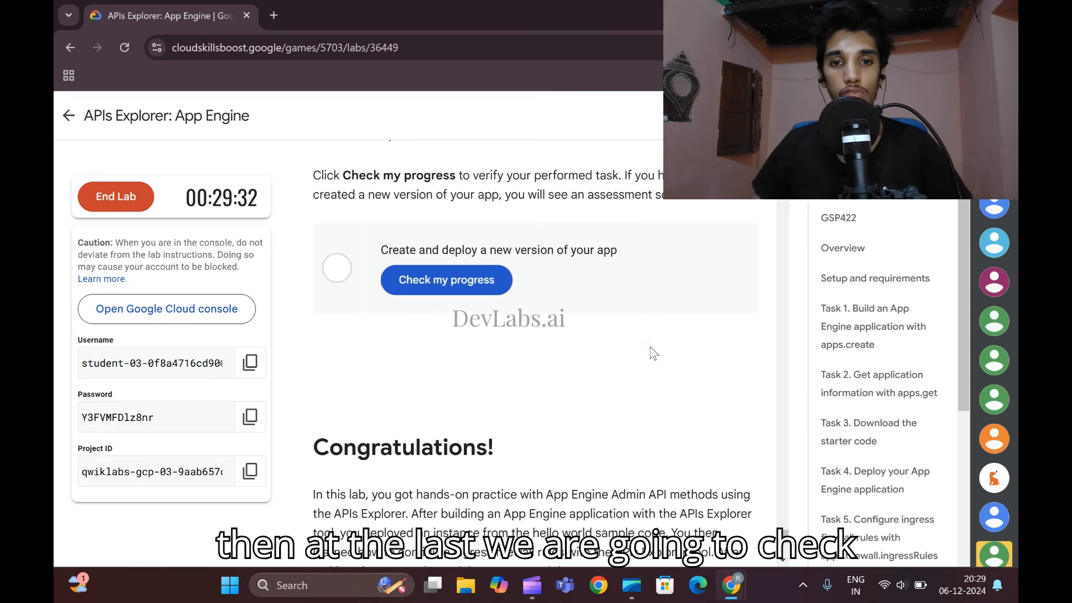
scroll(584, 372, "down", 3)
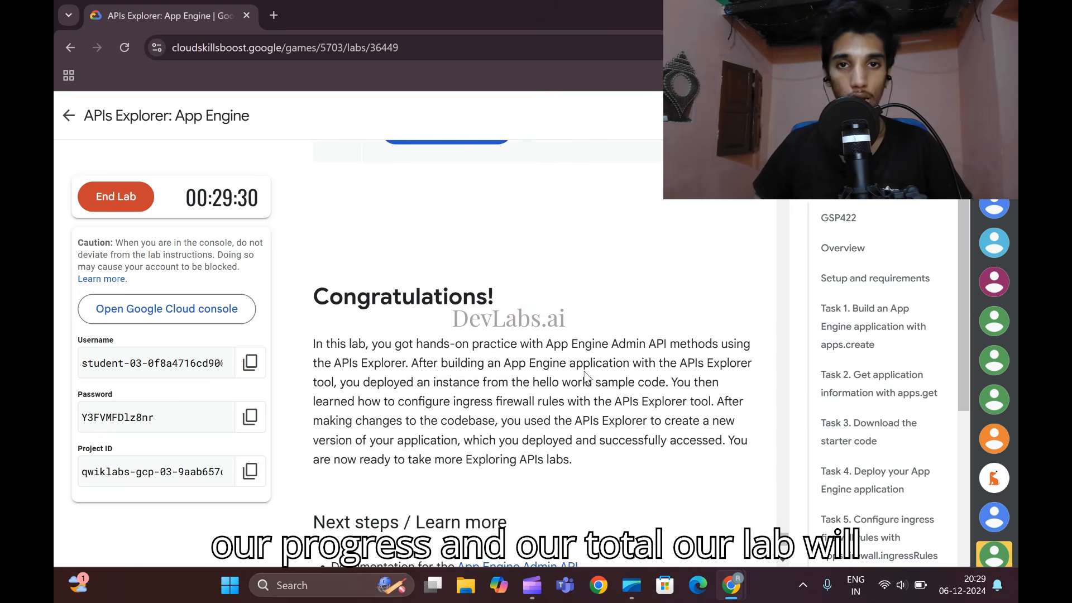
left_click(736, 585)
left_click(771, 503)
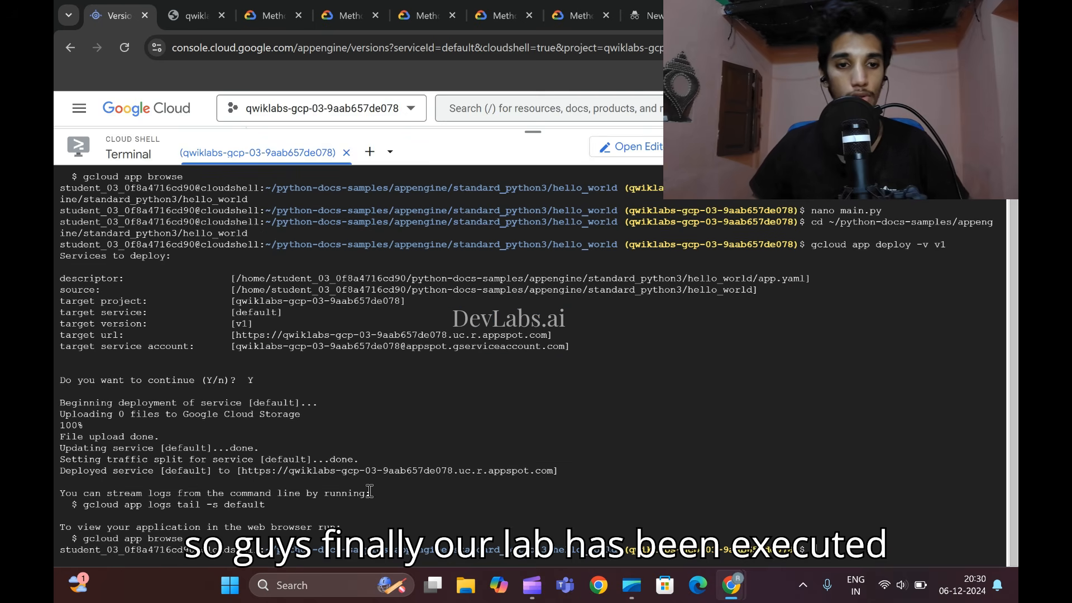
left_click(393, 471)
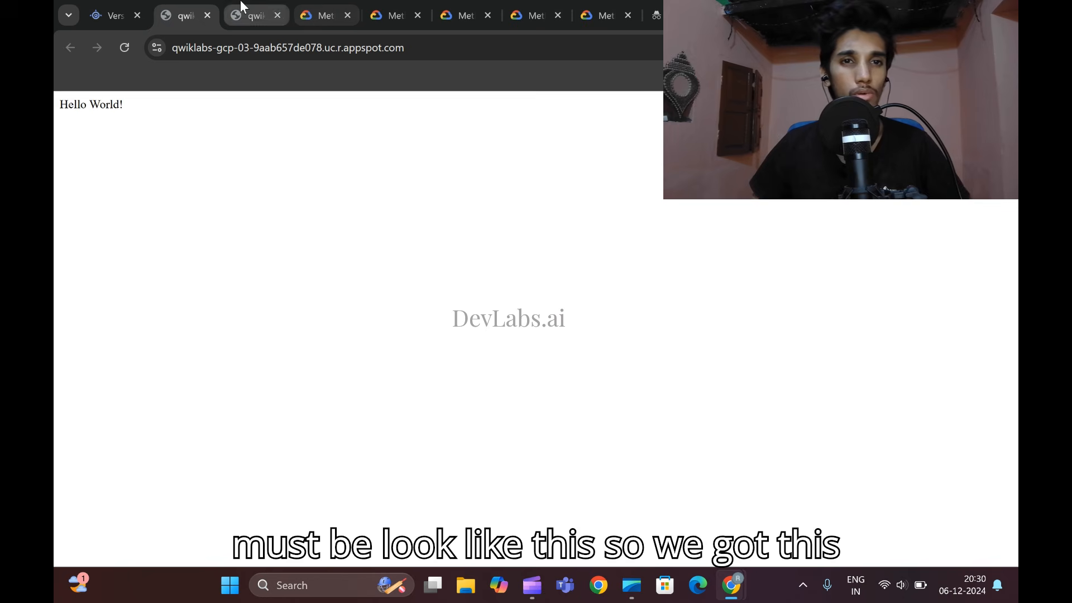
- Reload the application page and compare it with the other open tab of the same application
left_click(117, 47)
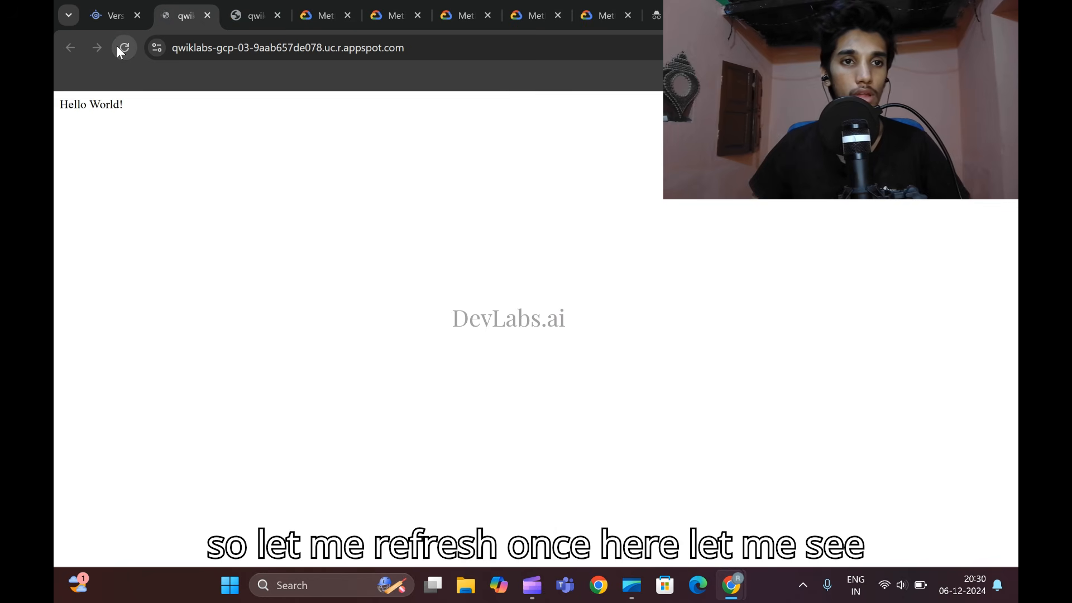
left_click(97, 4)
left_click(178, 4)
left_click(233, 3)
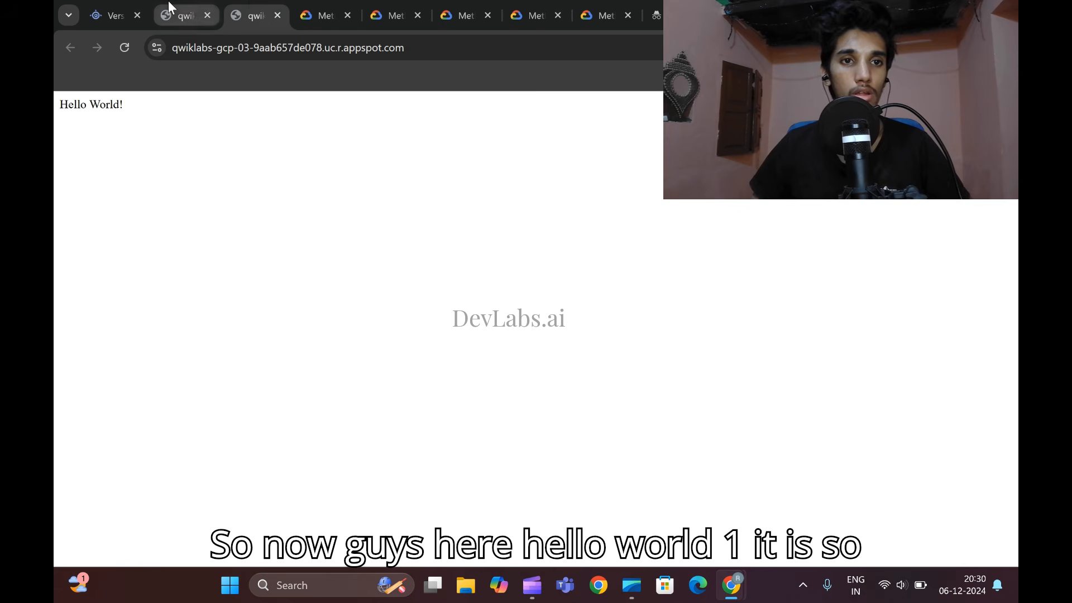
- Switch back to the lab page and check the progress of "Create and deploy a new version of your app"
left_click(91, 12)
mouse_move(731, 591)
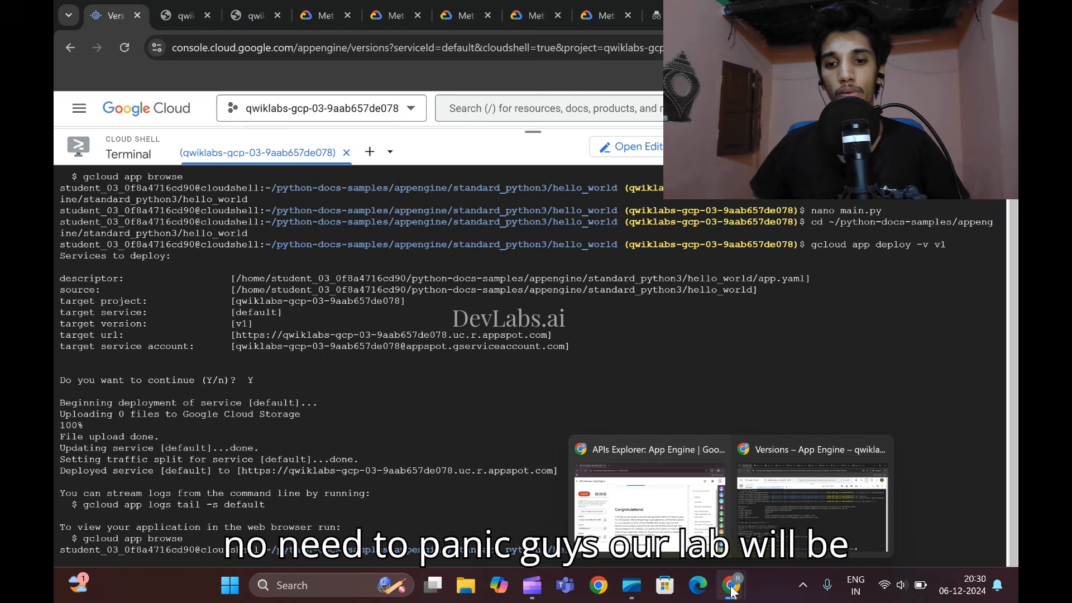
left_click(647, 491)
scroll(502, 391, "down", 5)
scroll(504, 426, "up", 8)
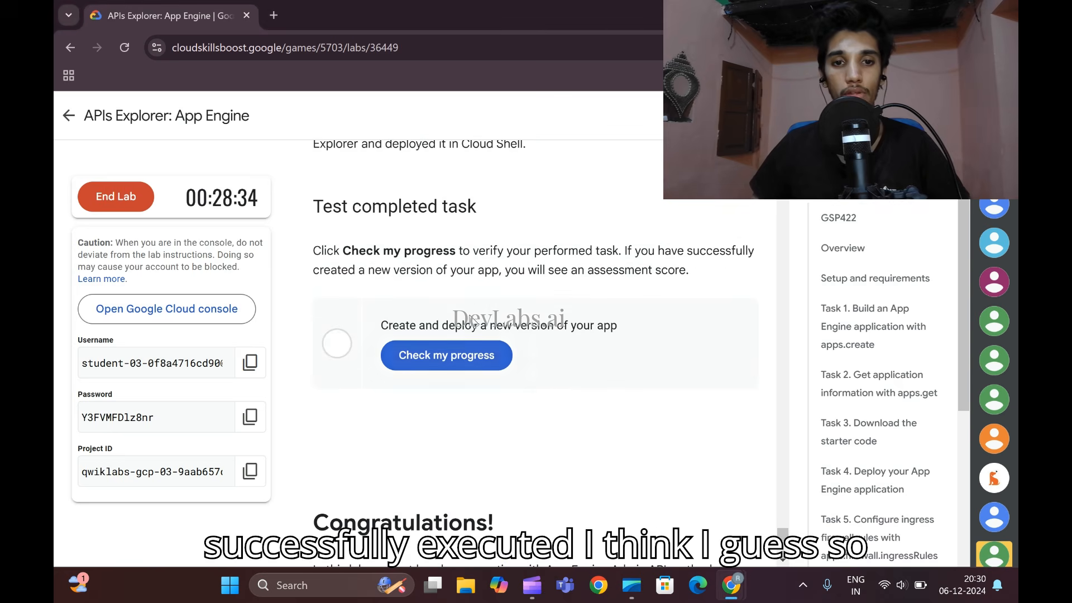
scroll(474, 391, "up", 3)
left_click(481, 508)
scroll(480, 446, "down", 1)
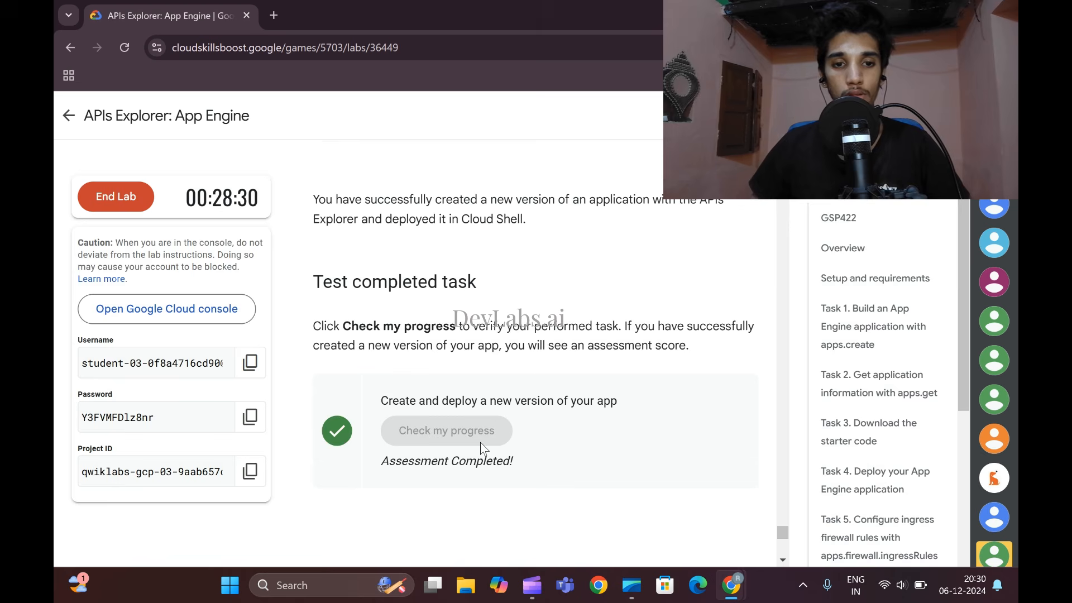
scroll(480, 443, "up", 8)
scroll(480, 441, "up", 15)
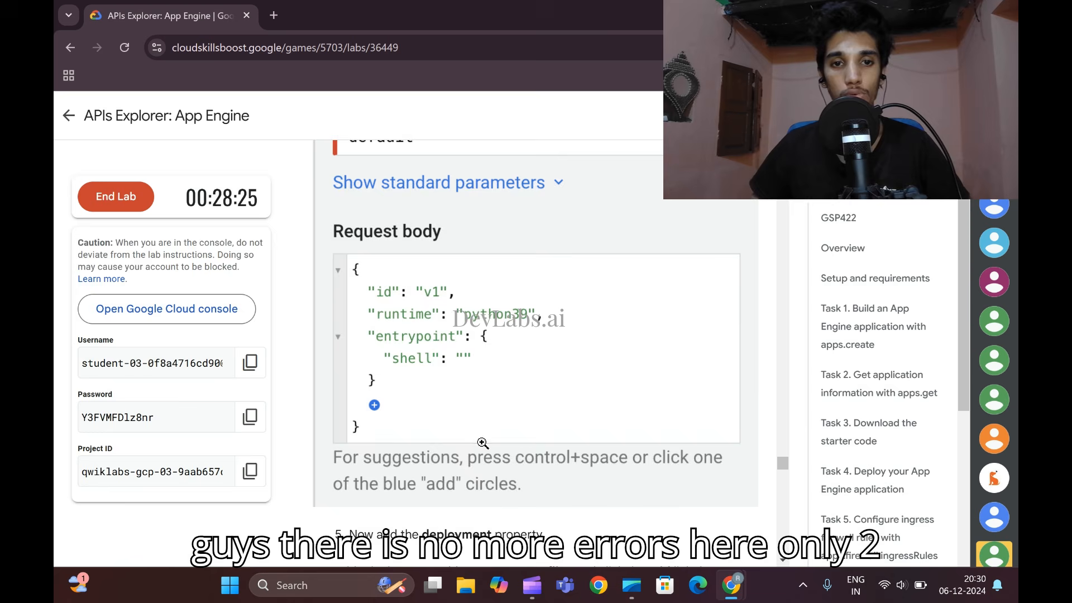
scroll(483, 442, "up", 10)
scroll(486, 444, "down", 15)
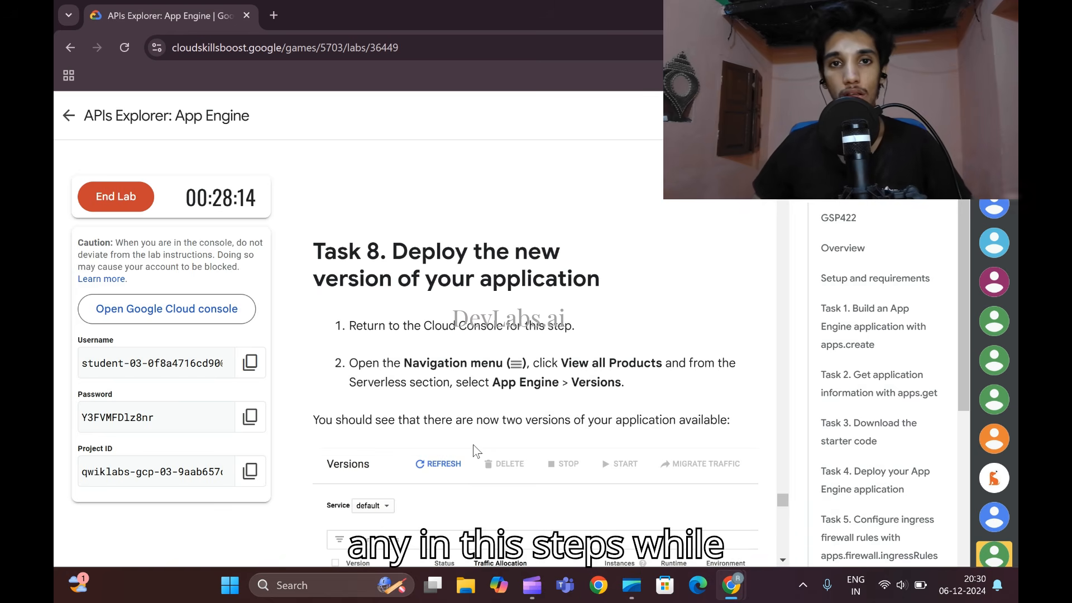
scroll(474, 444, "down", 3)
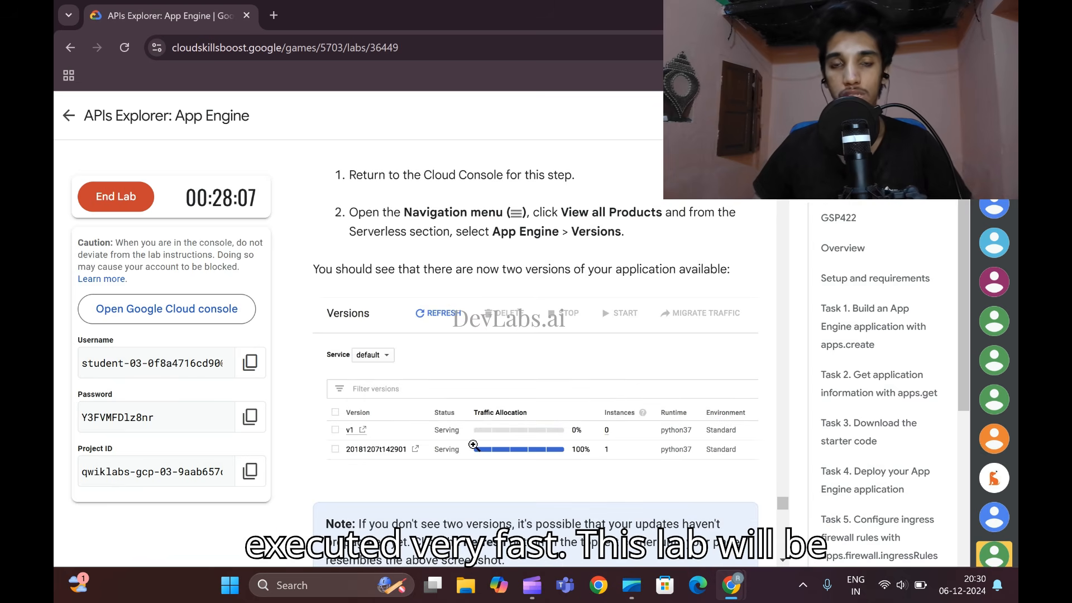
scroll(473, 444, "down", 20)
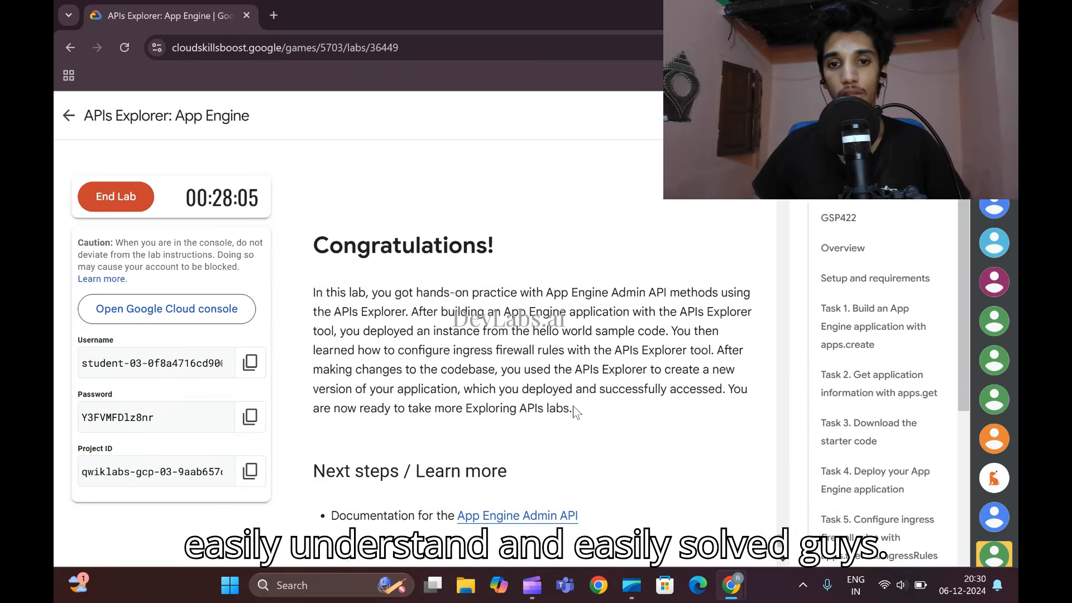